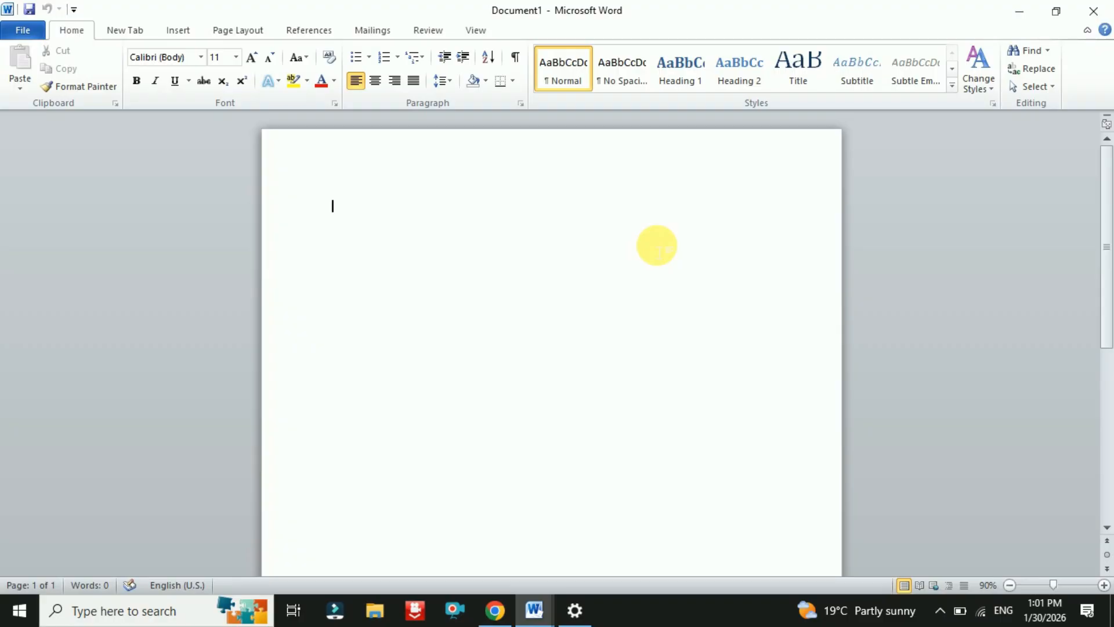
# - Type BIODATA, enlarge it to font size 22 and centre it on the line
pyautogui.write('BIODATA')
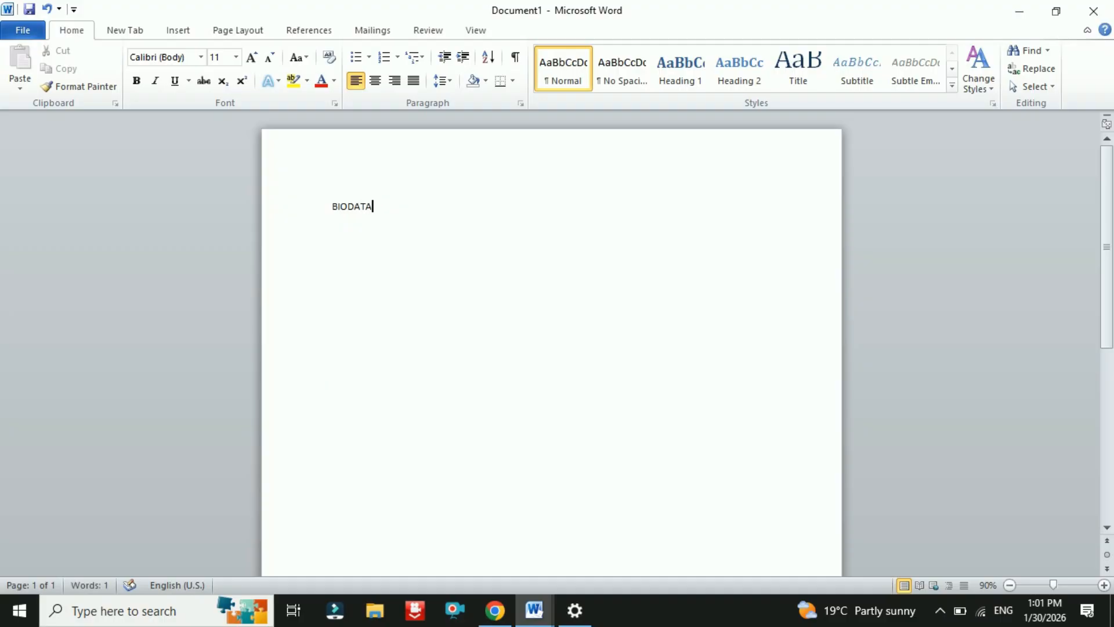
pyautogui.doubleClick(364, 218)
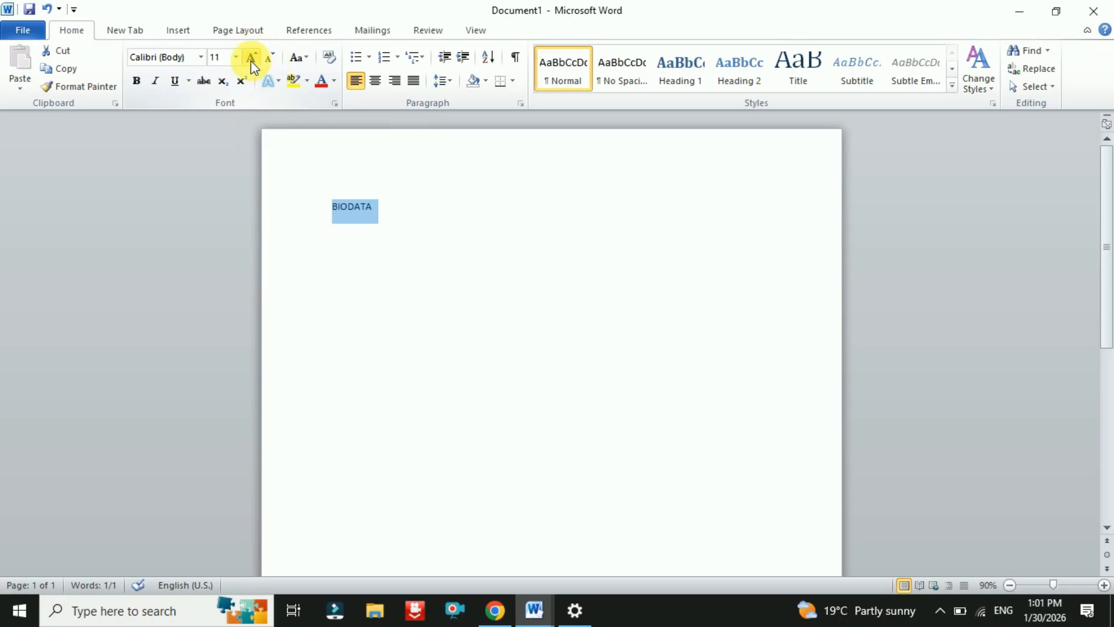
pyautogui.click(253, 61)
pyautogui.click(253, 61)
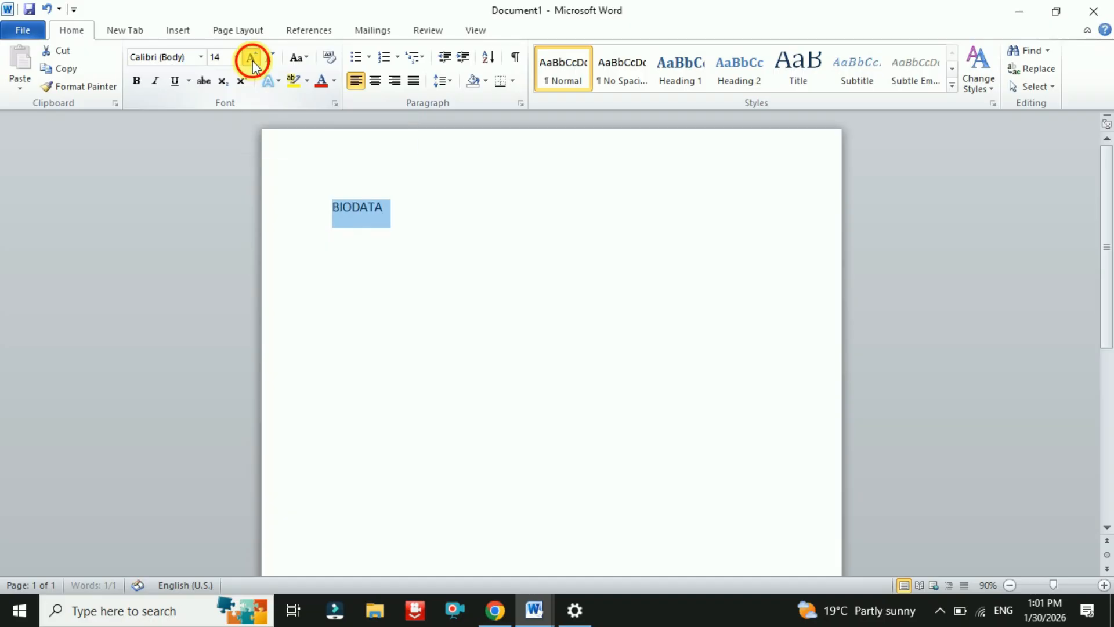
pyautogui.click(252, 61)
pyautogui.click(253, 61)
pyautogui.click(270, 58)
pyautogui.click(268, 58)
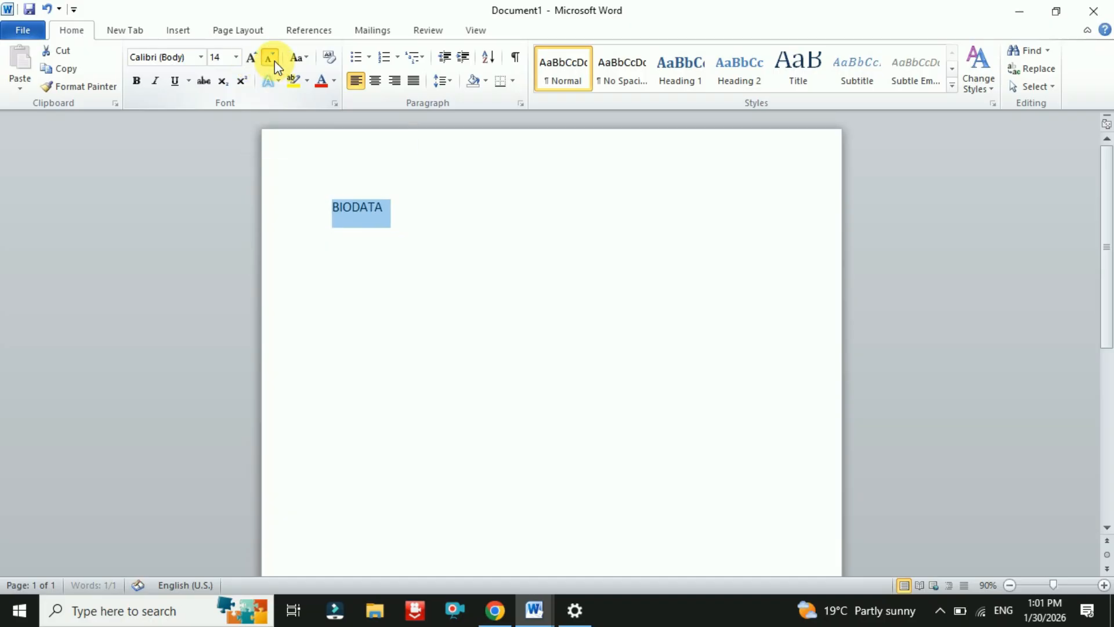
pyautogui.click(269, 58)
pyautogui.click(251, 61)
pyautogui.click(251, 60)
pyautogui.click(251, 60)
pyautogui.click(250, 61)
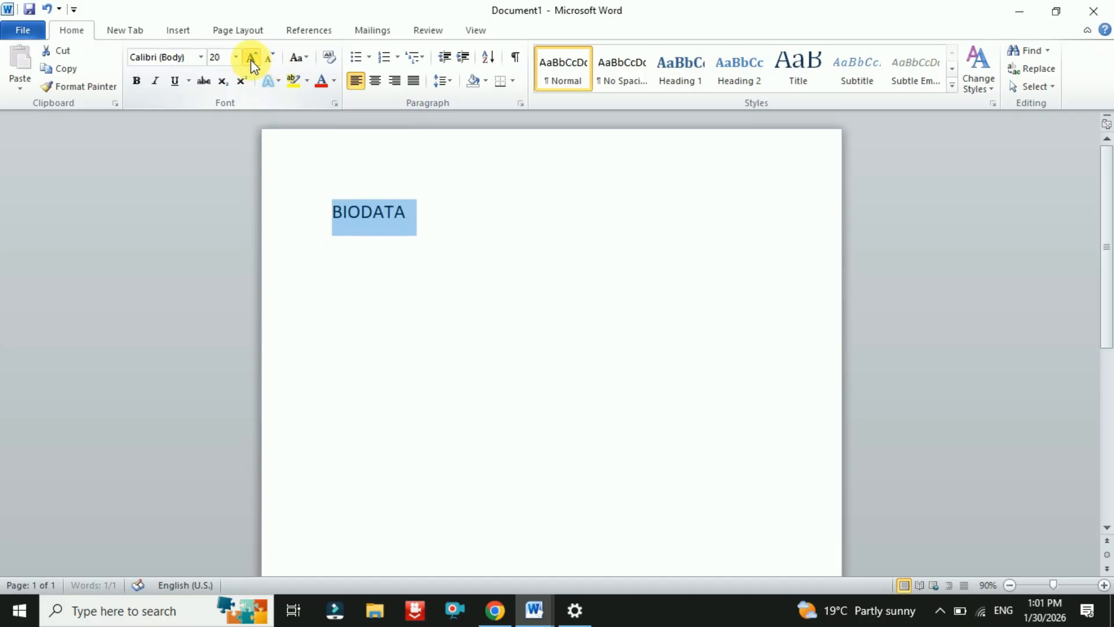
pyautogui.click(251, 60)
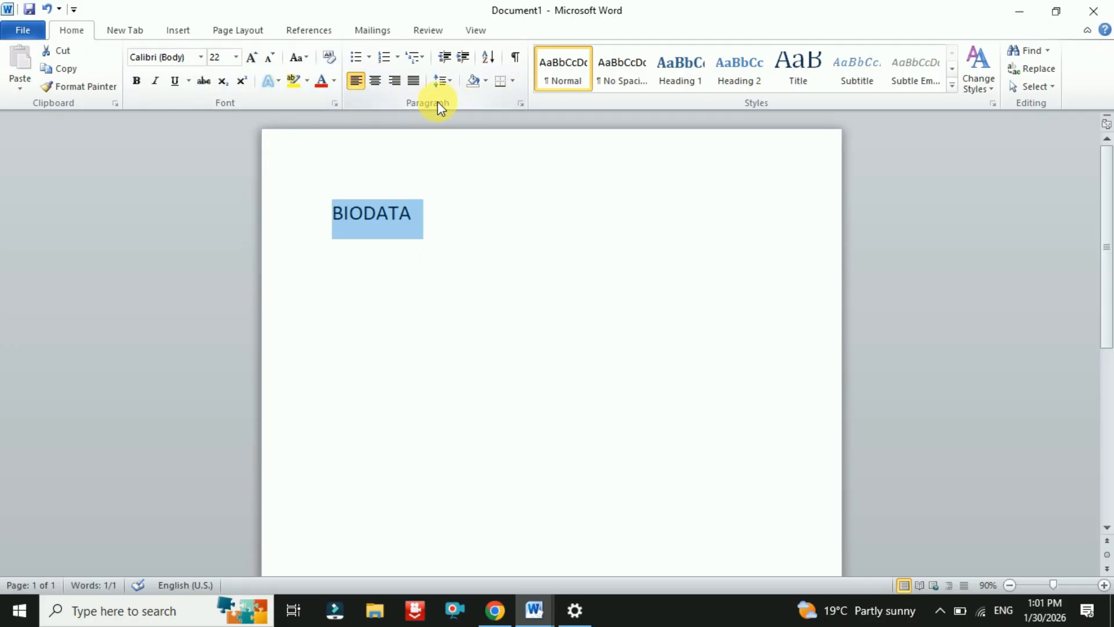
pyautogui.click(375, 85)
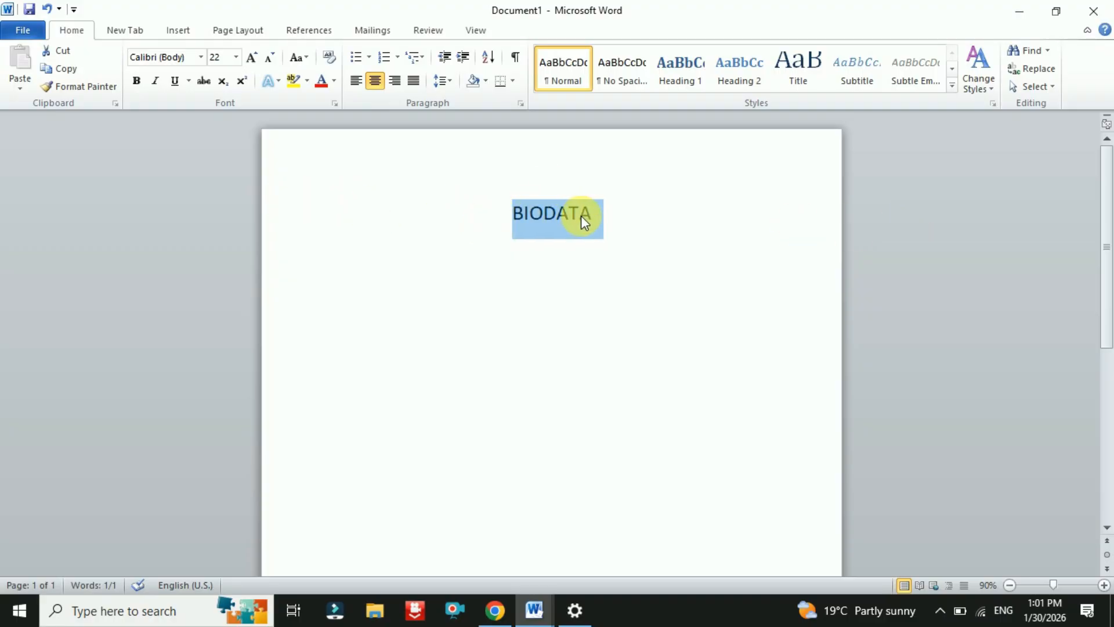
# - Format BIODATA as bold, underlined Arial Black and add an empty line beneath it
pyautogui.click(201, 58)
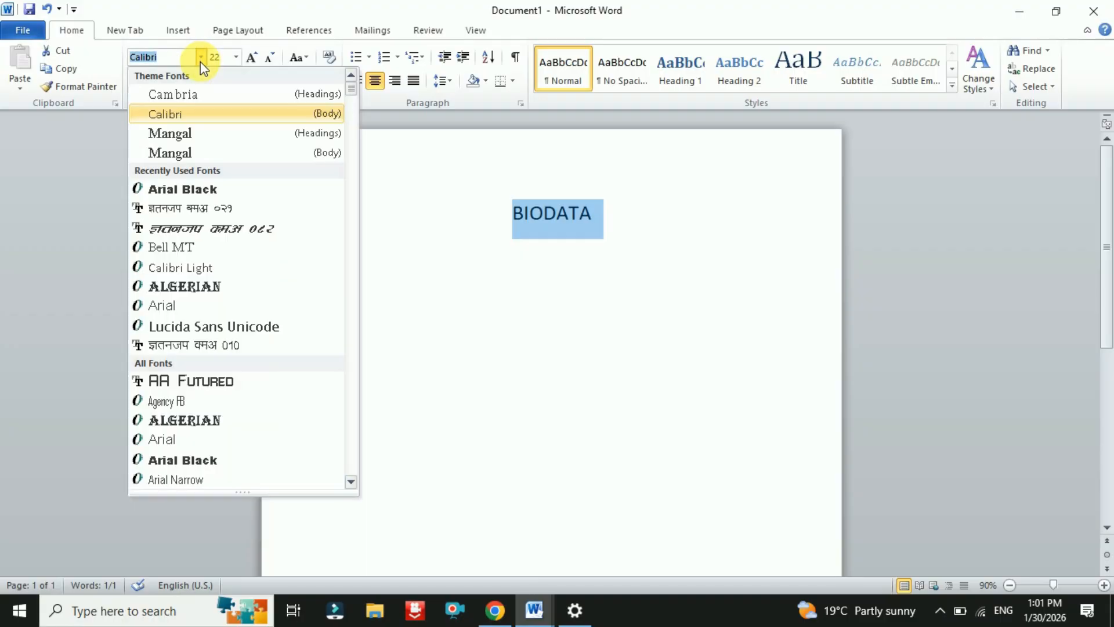
pyautogui.click(178, 189)
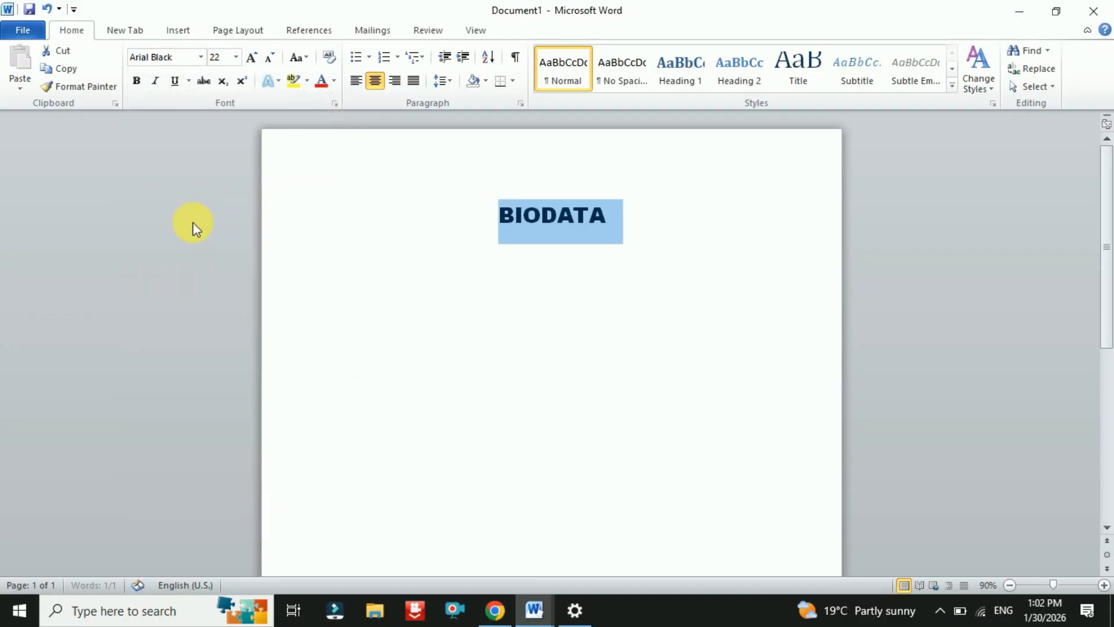
pyautogui.click(137, 81)
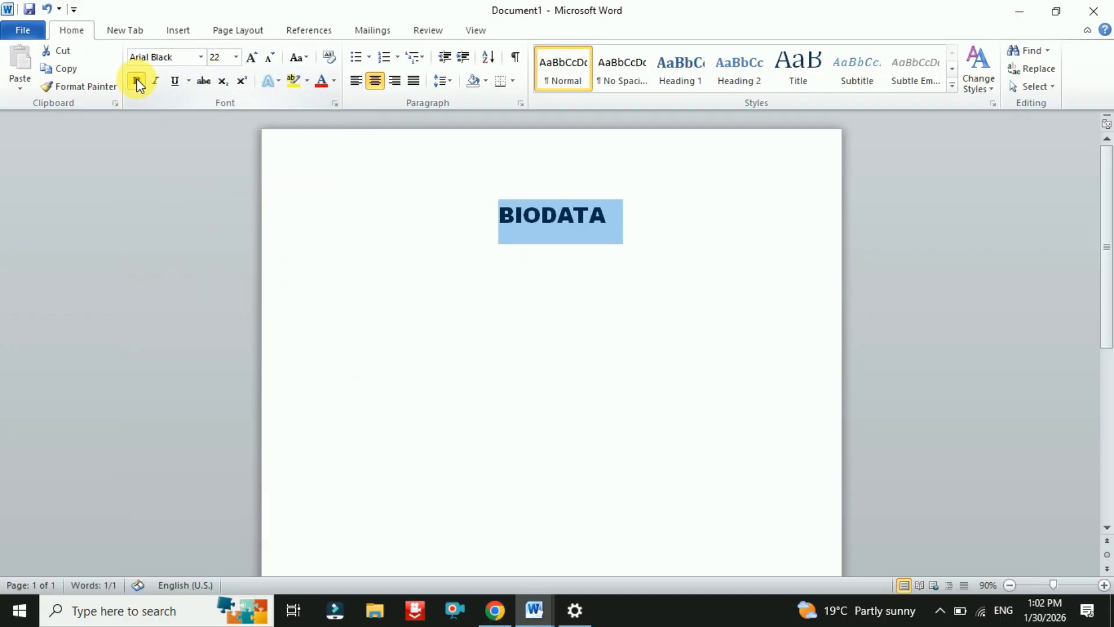
pyautogui.click(175, 82)
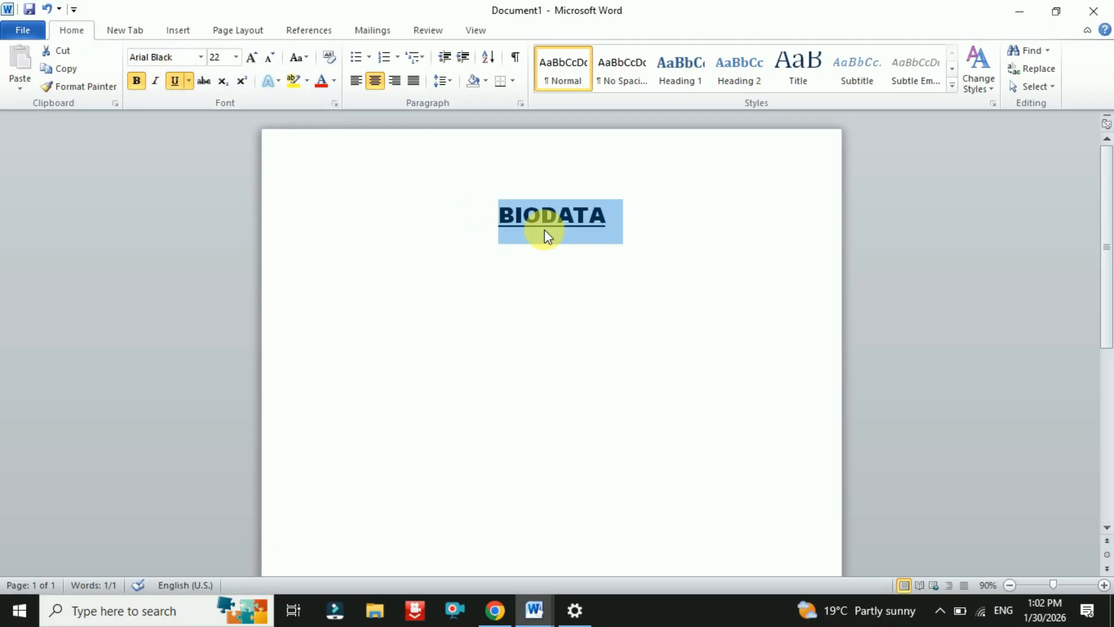
pyautogui.click(610, 216)
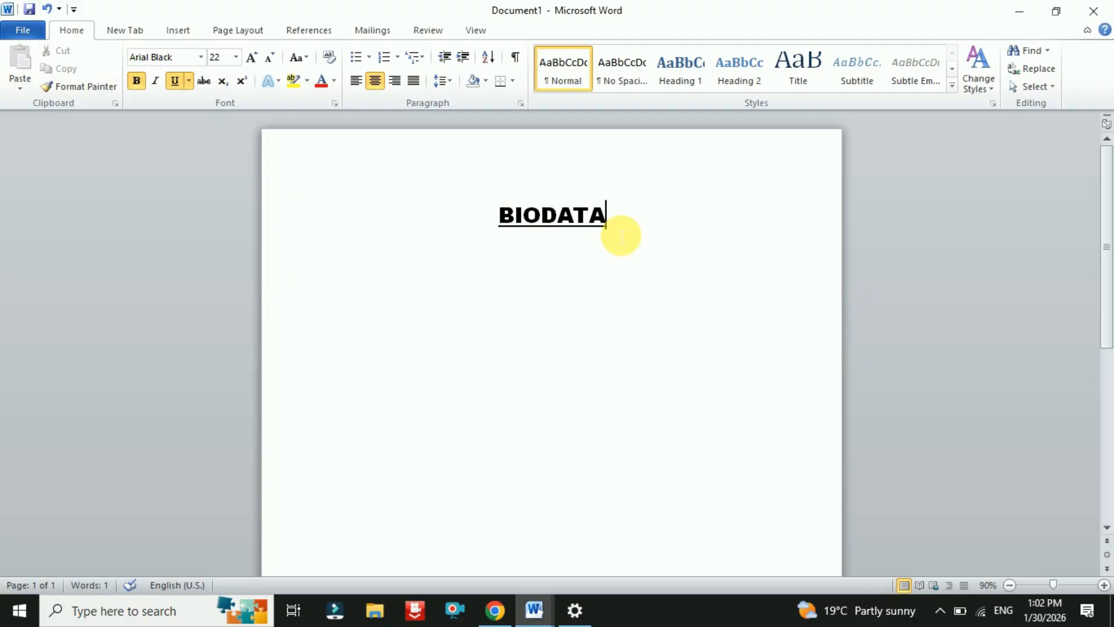
pyautogui.press('Return')
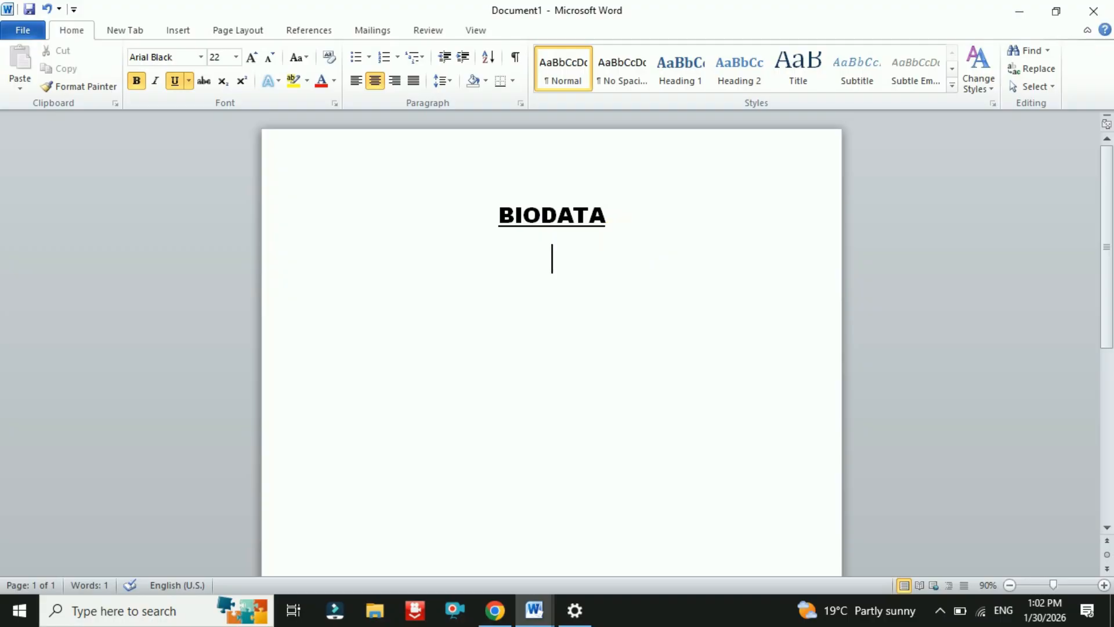
# - Type the PERSONAL DETAILS subheading and shrink it to size 18
pyautogui.write('PER')
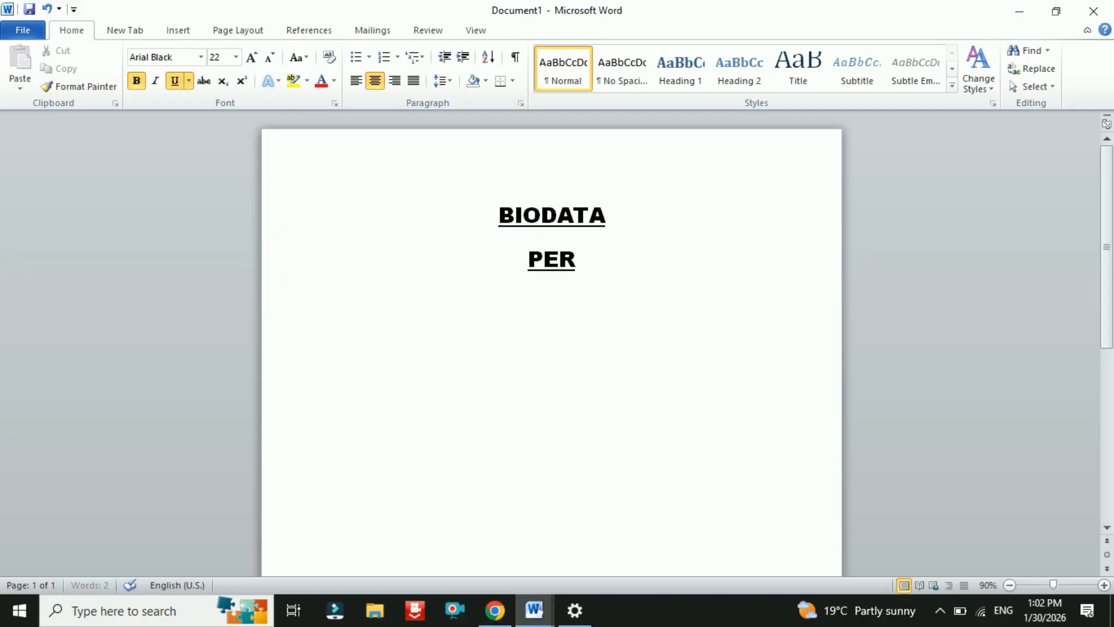
pyautogui.write('SONA')
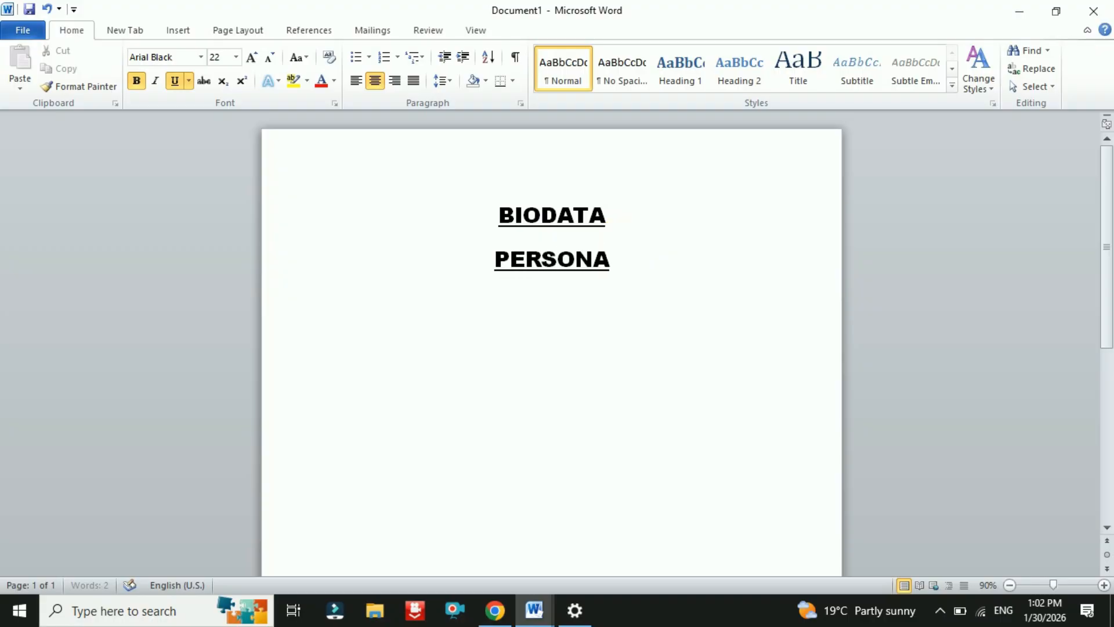
pyautogui.write('L DETIL')
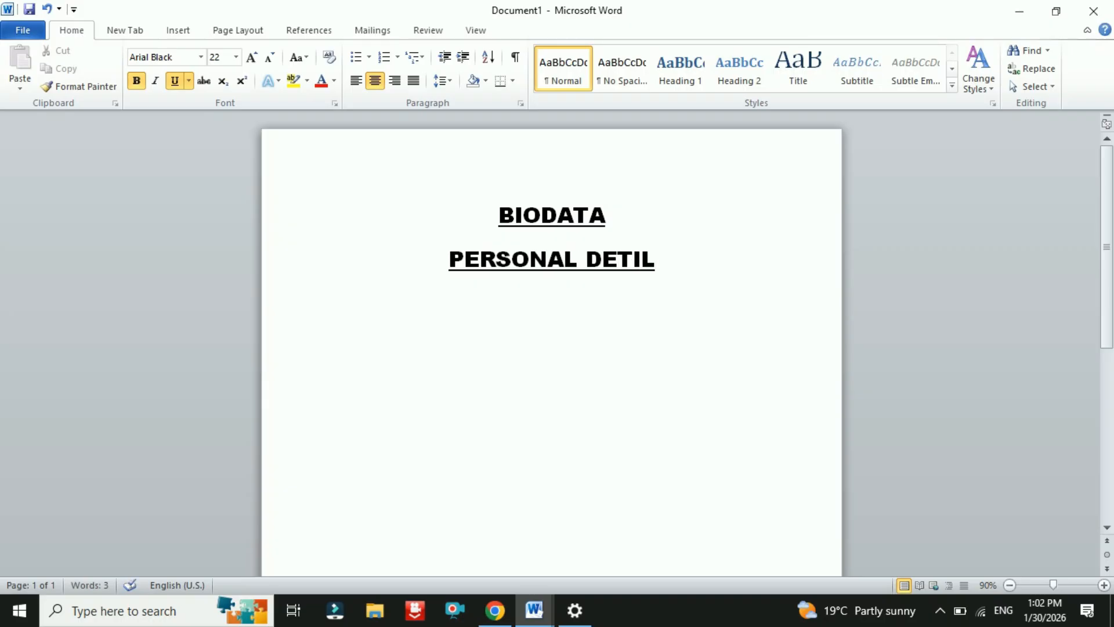
pyautogui.press('BackSpace')
pyautogui.press('BackSpace')
pyautogui.write('A')
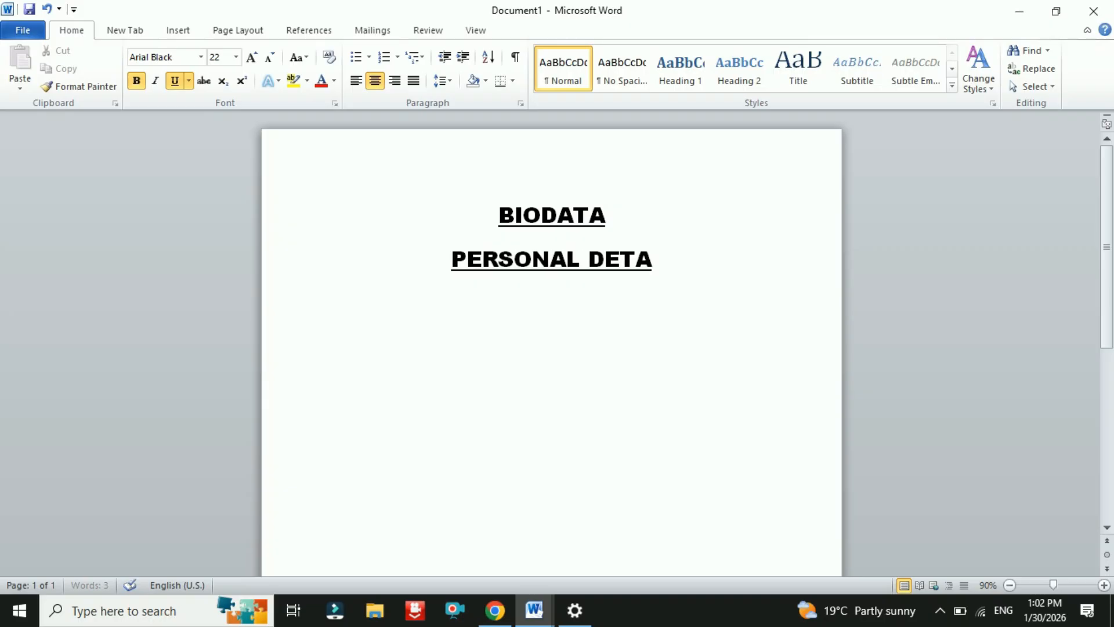
pyautogui.write('ILS')
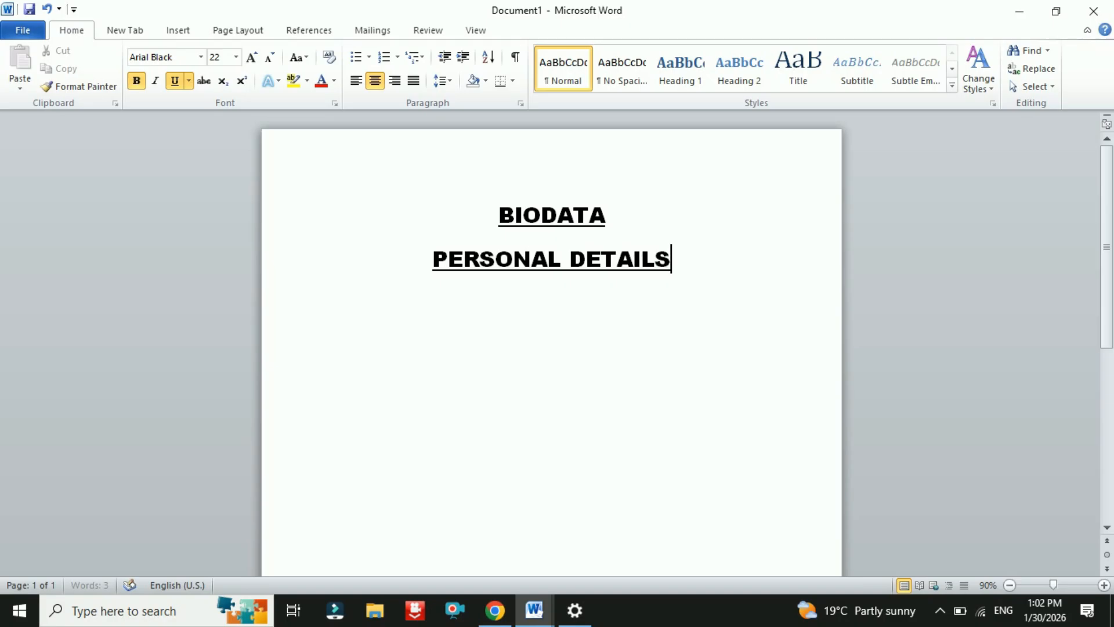
pyautogui.tripleClick(577, 264)
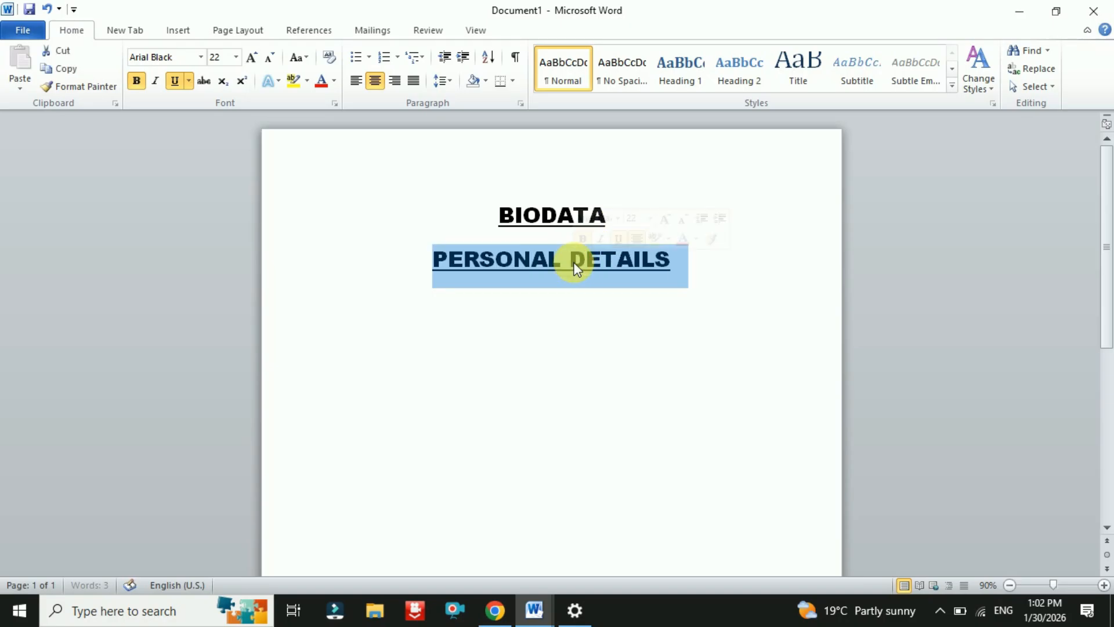
pyautogui.click(269, 57)
pyautogui.click(270, 58)
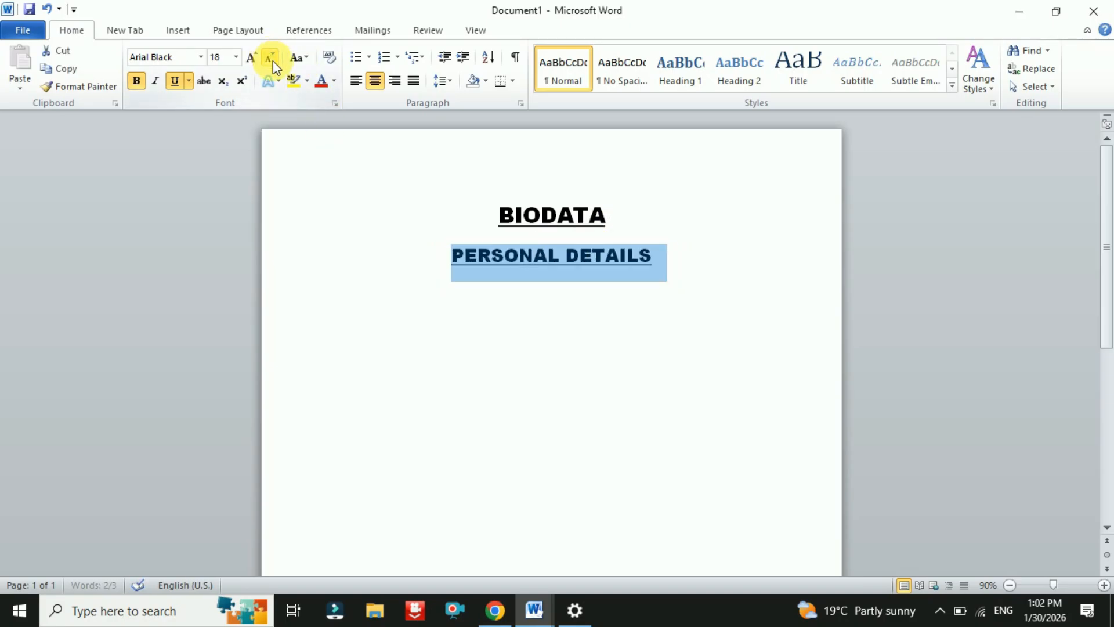
# - Start a new line below the subheading and right-align it
pyautogui.click(648, 268)
pyautogui.press('Return')
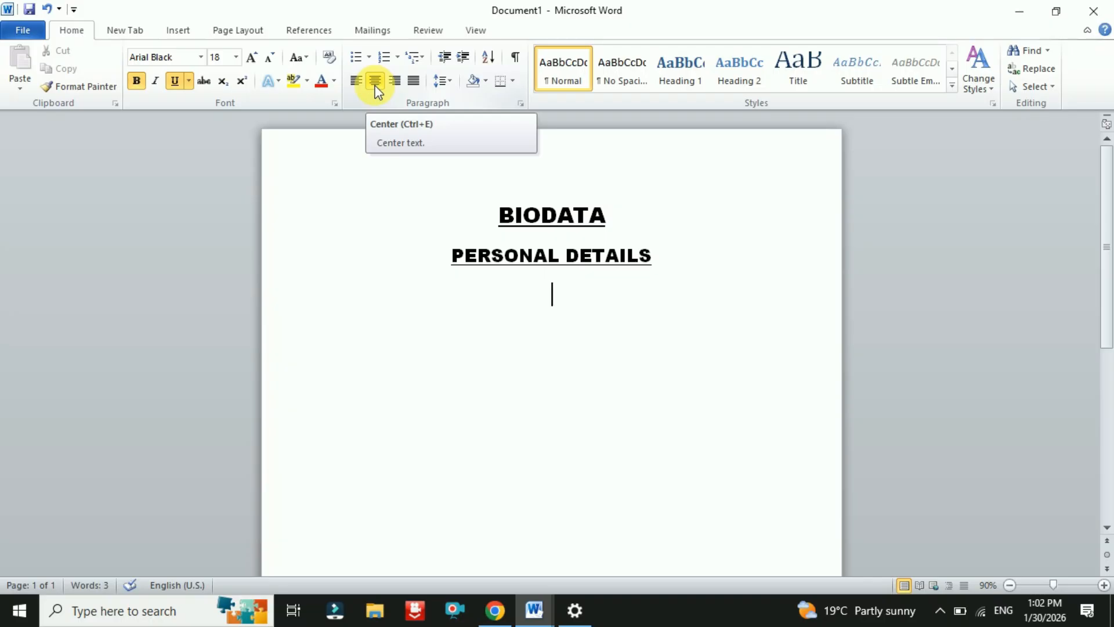
pyautogui.click(398, 83)
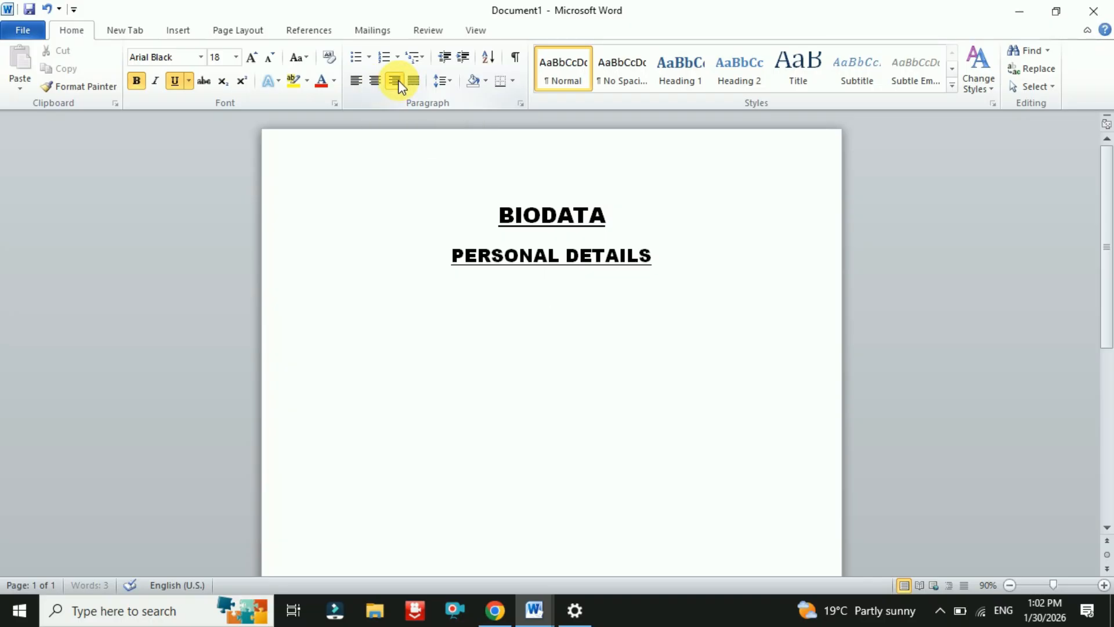
# - Add a left-aligned, non-underlined Name label below PERSONAL DETAILS
pyautogui.click(354, 84)
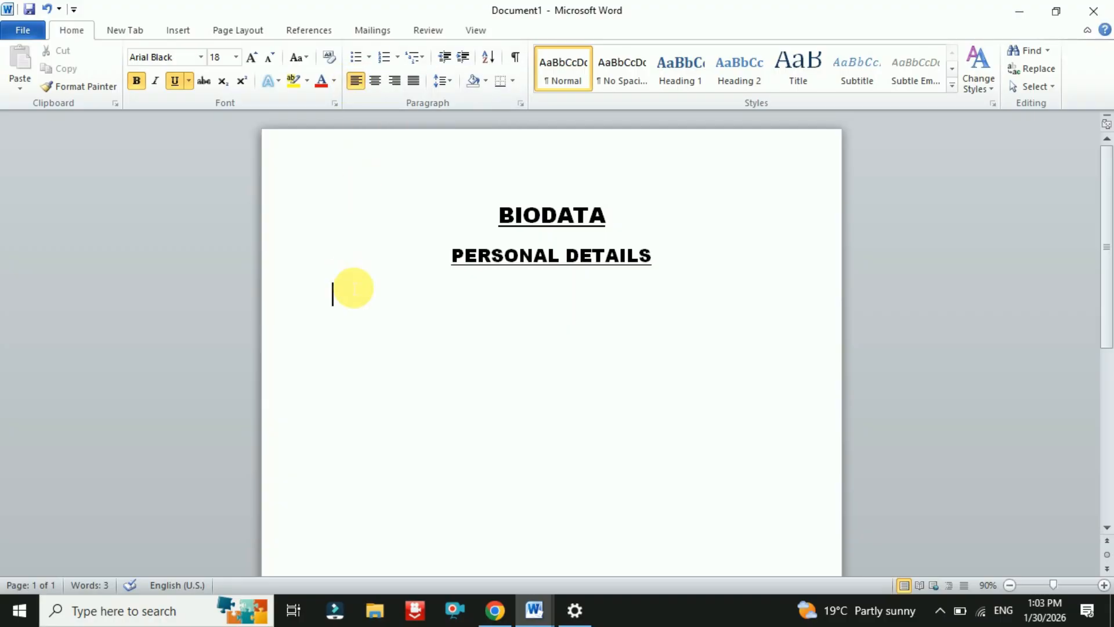
pyautogui.write('nam')
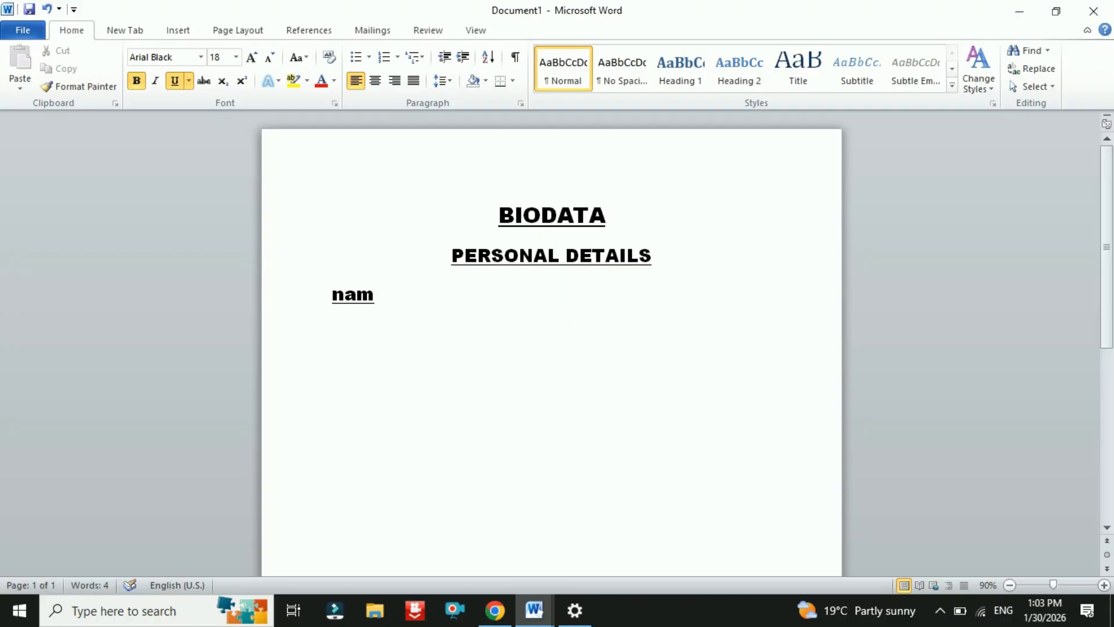
pyautogui.write('e')
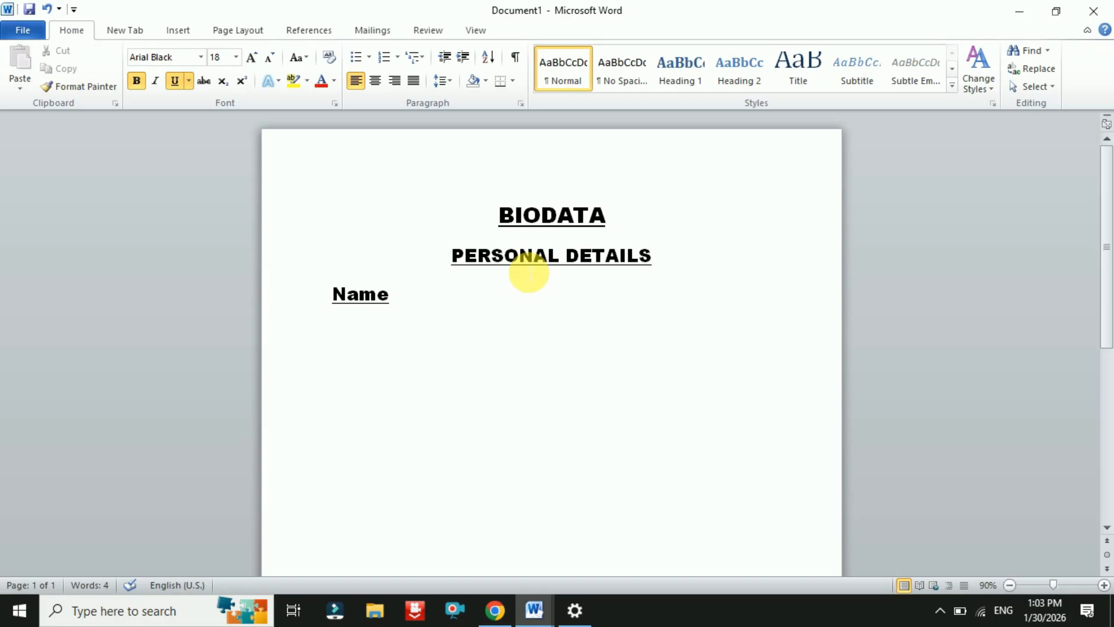
pyautogui.click(333, 295)
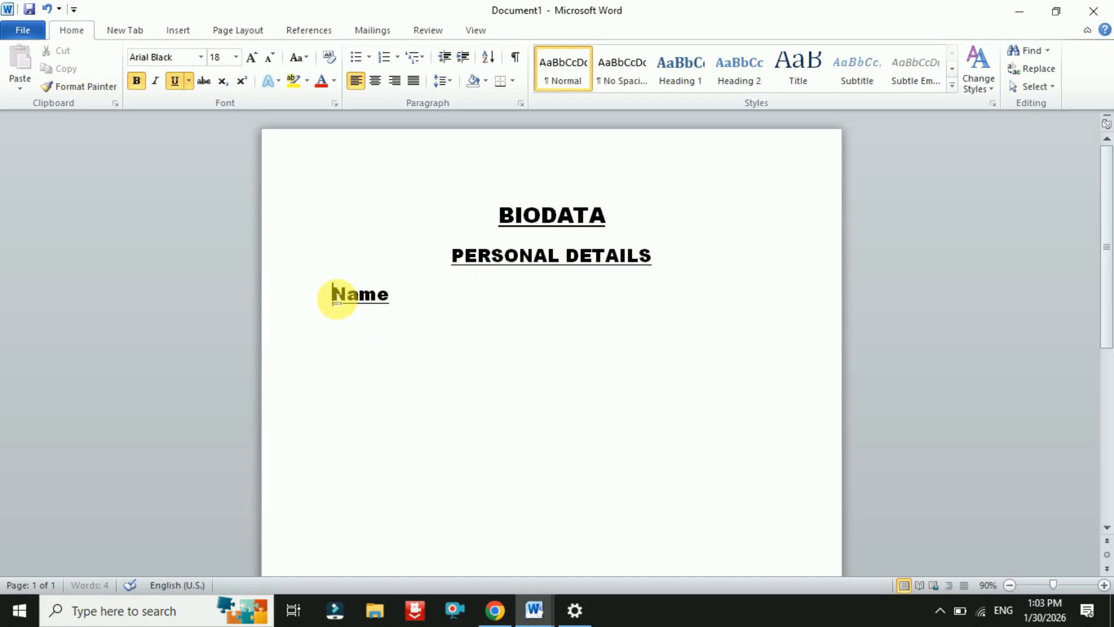
pyautogui.moveTo(334, 294); pyautogui.dragTo(374, 291)
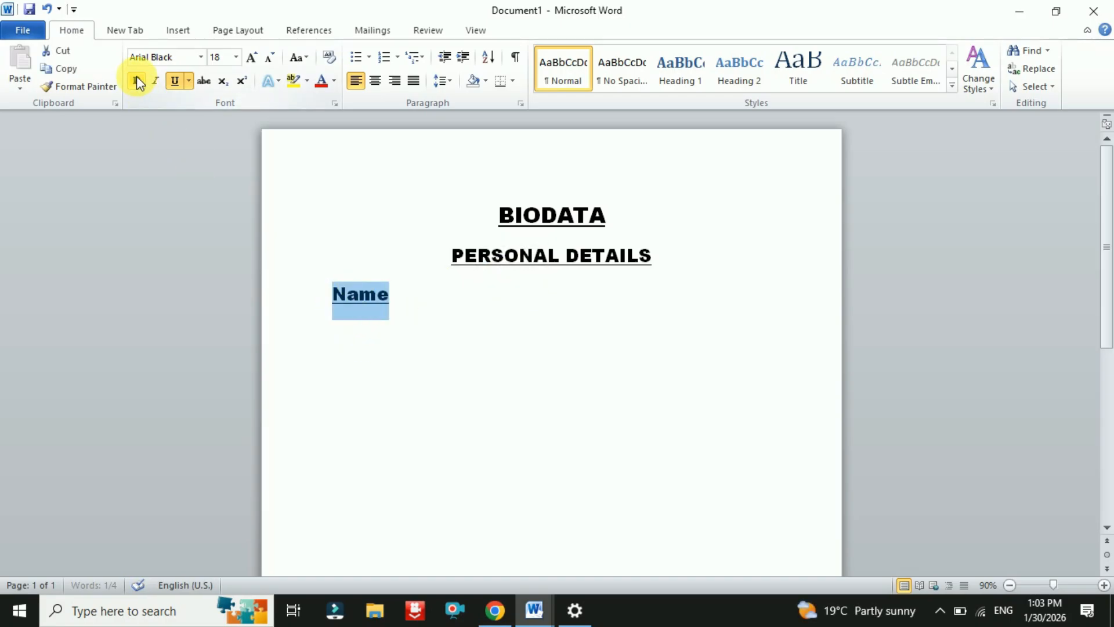
pyautogui.click(174, 81)
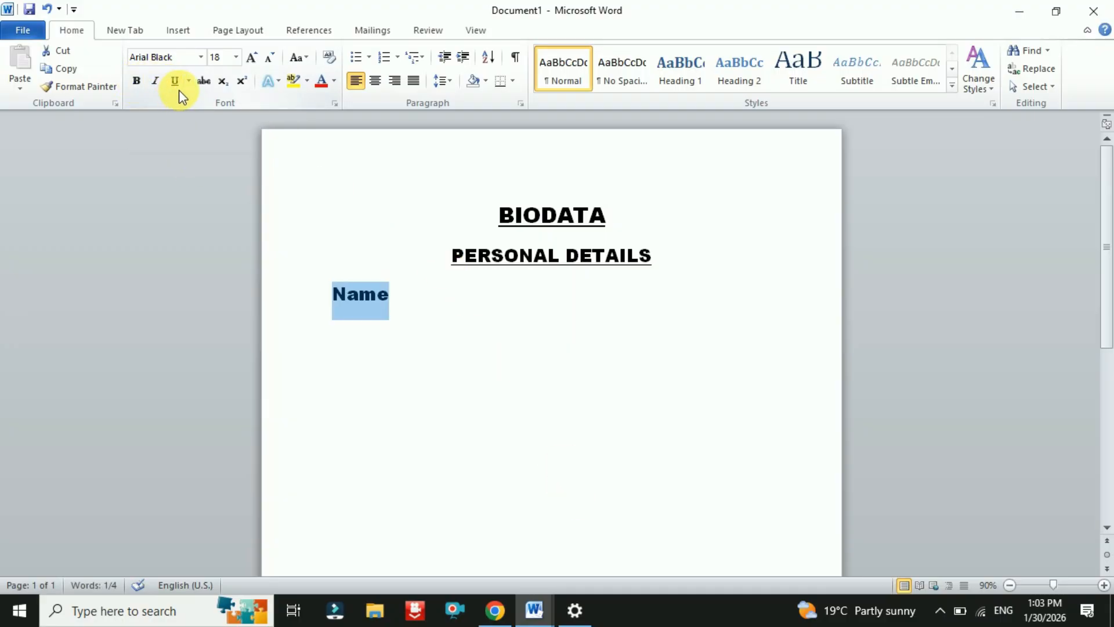
pyautogui.click(393, 299)
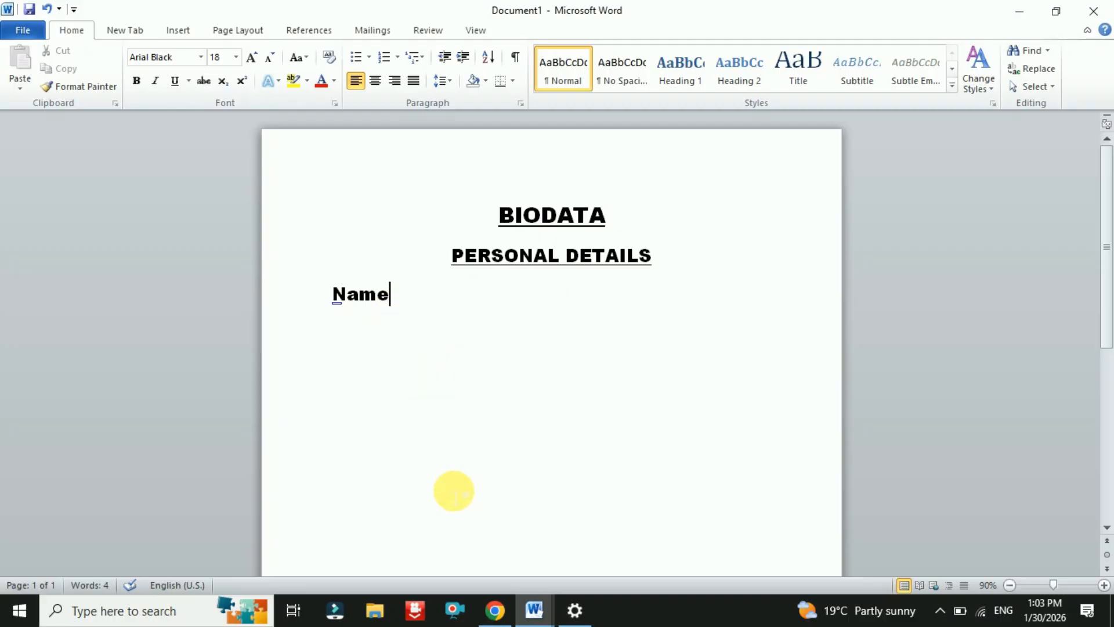
# - Add Date of birth, Place of birth and Religion labels on separate lines
pyautogui.press('Return')
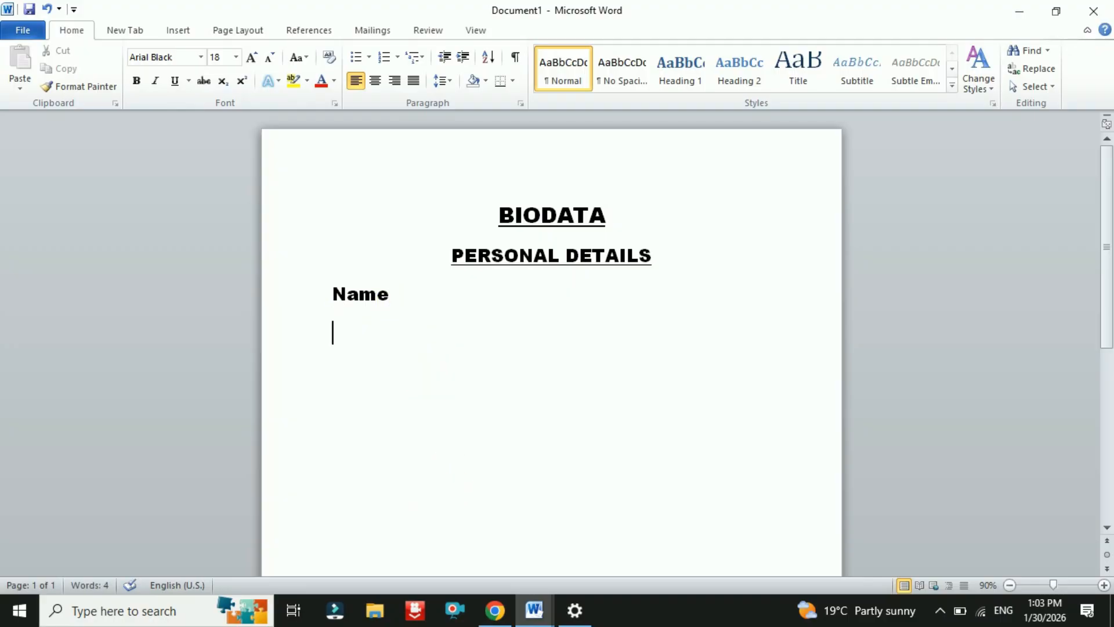
pyautogui.write('date ')
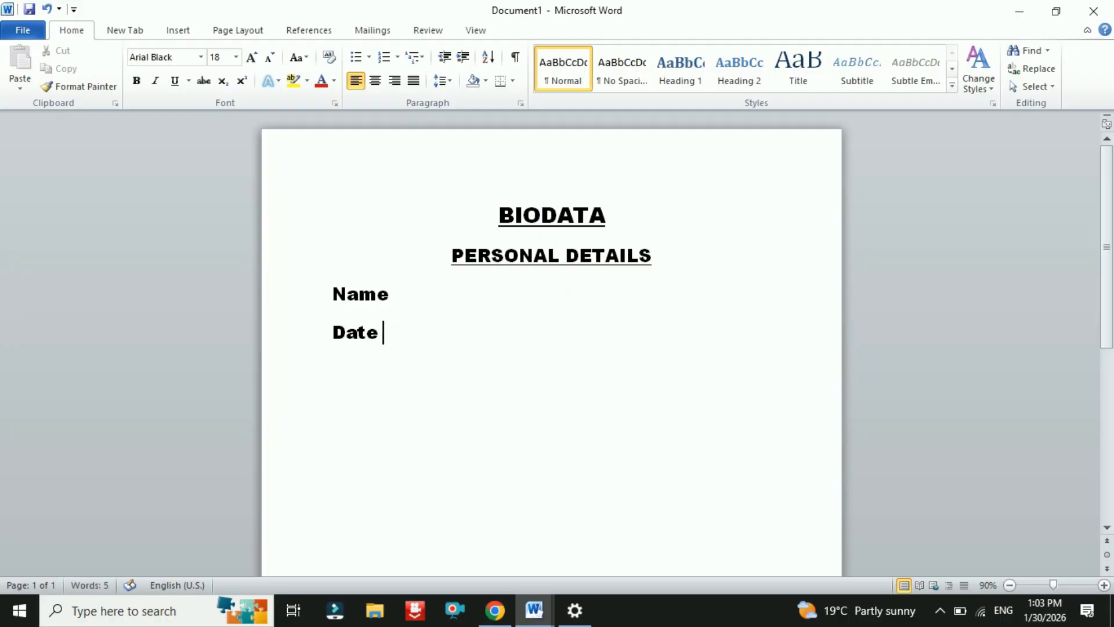
pyautogui.write('of birth')
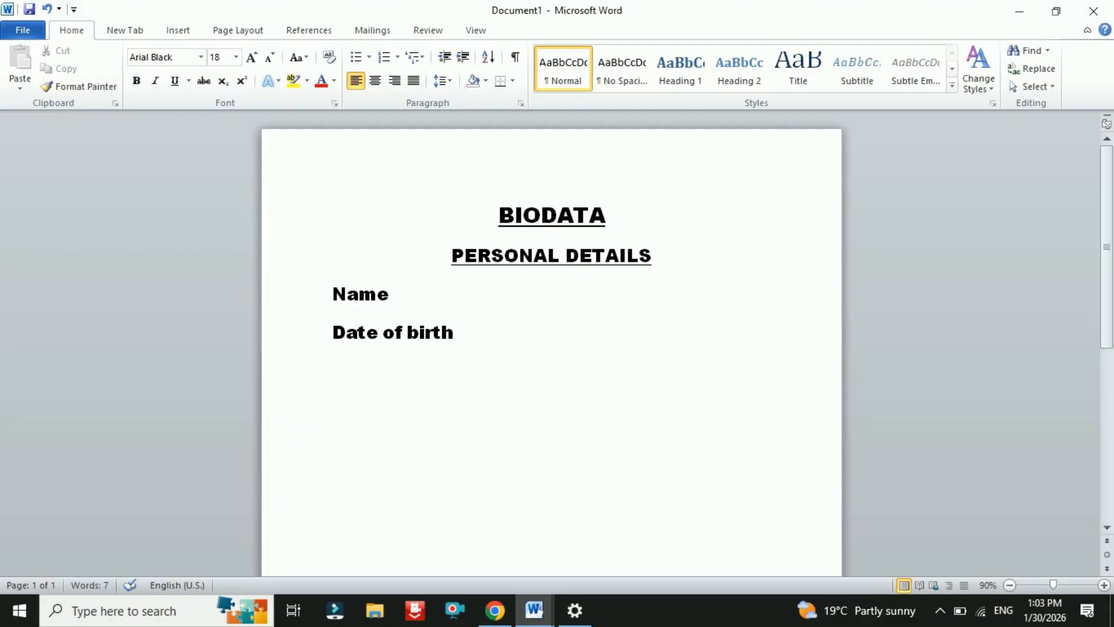
pyautogui.press('Return')
pyautogui.write('place of ')
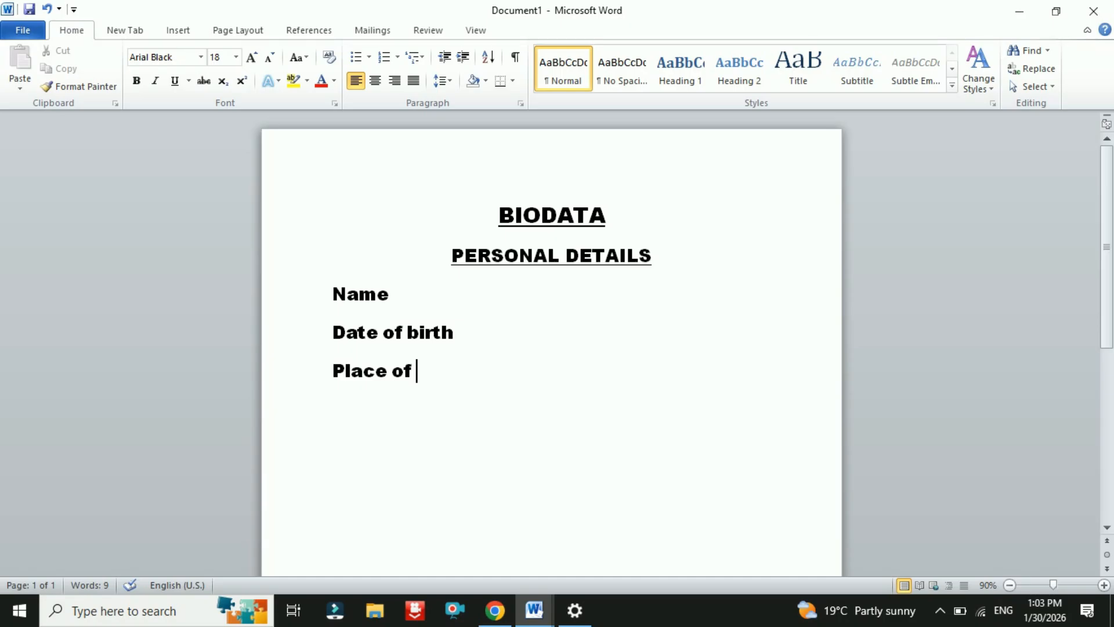
pyautogui.write('birt')
pyautogui.write('h')
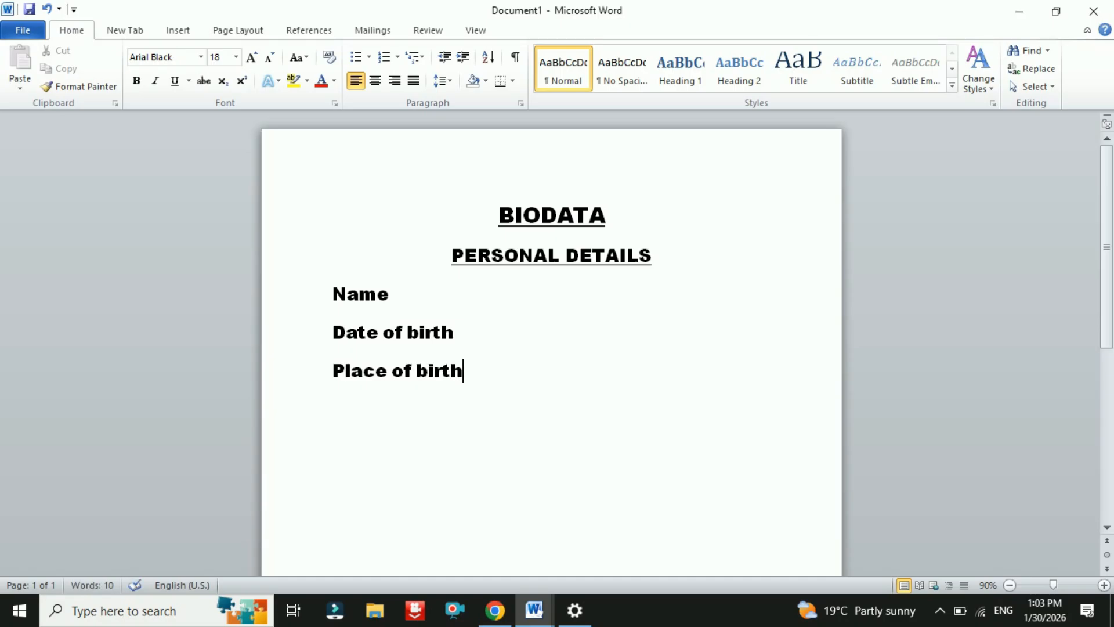
pyautogui.press('Return')
pyautogui.write('relio')
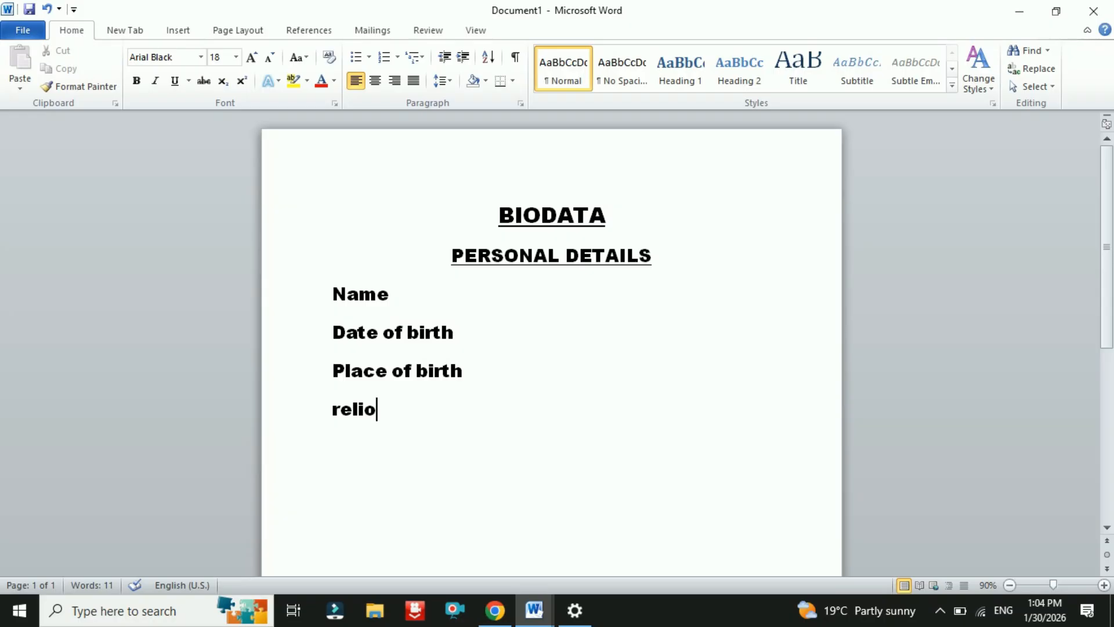
pyautogui.press('BackSpace')
pyautogui.write('gion')
pyautogui.press('Return')
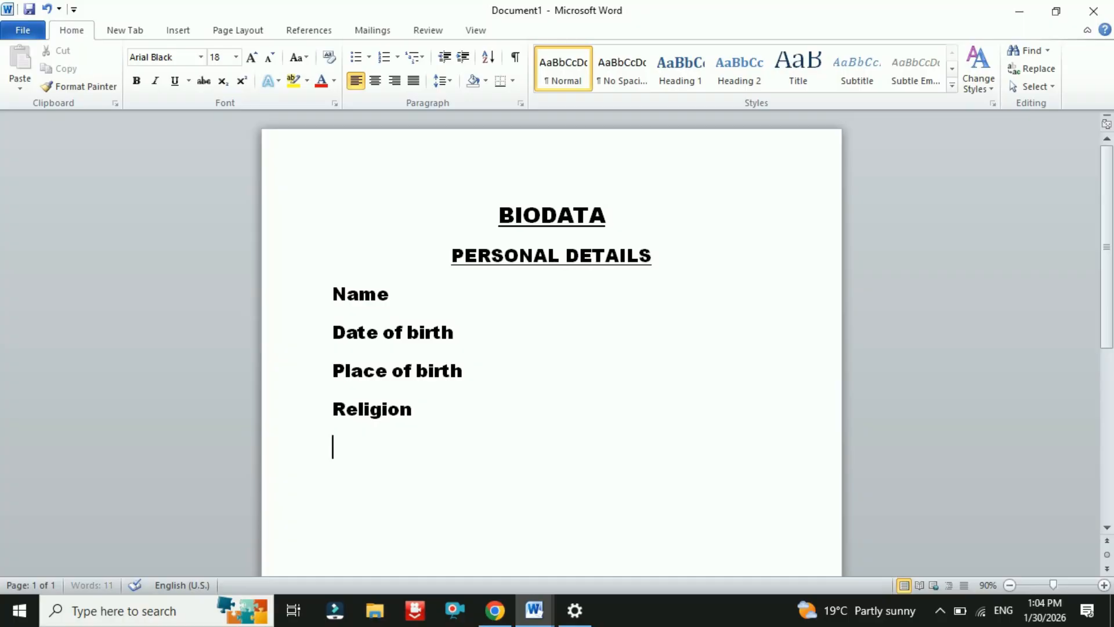
# - Add Caste, Height and Weight labels on the following lines
pyautogui.write('caste')
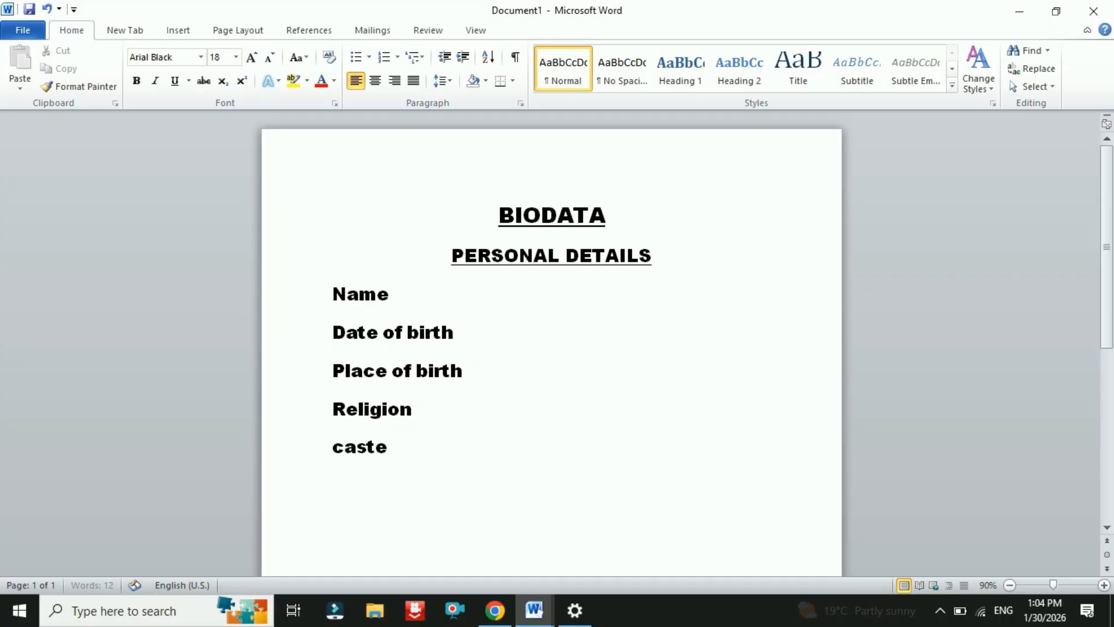
pyautogui.press('Return')
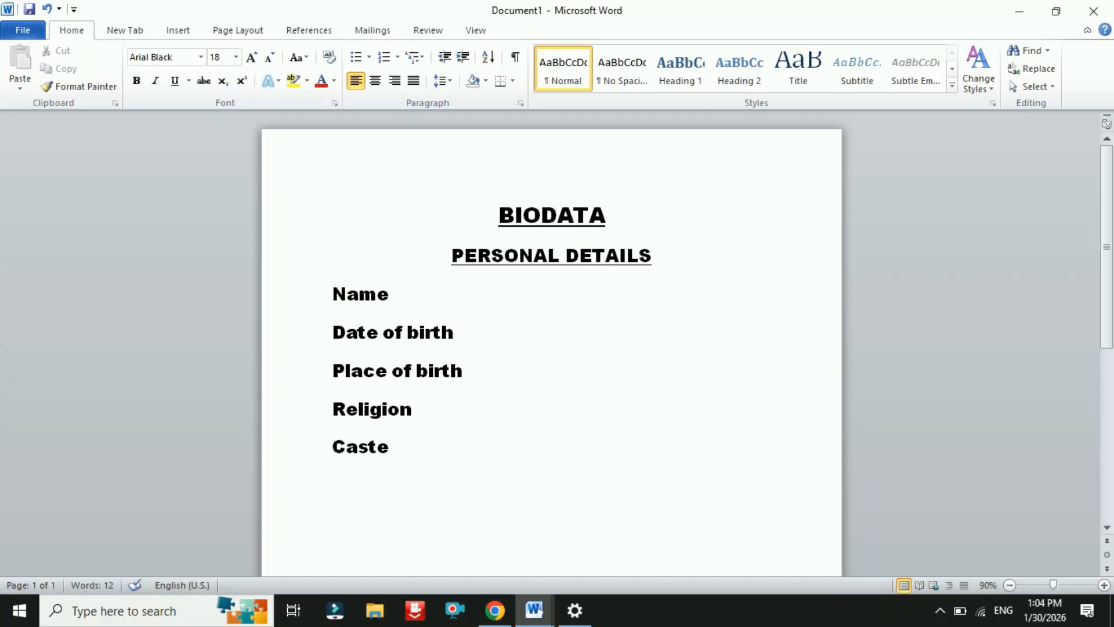
pyautogui.write('height')
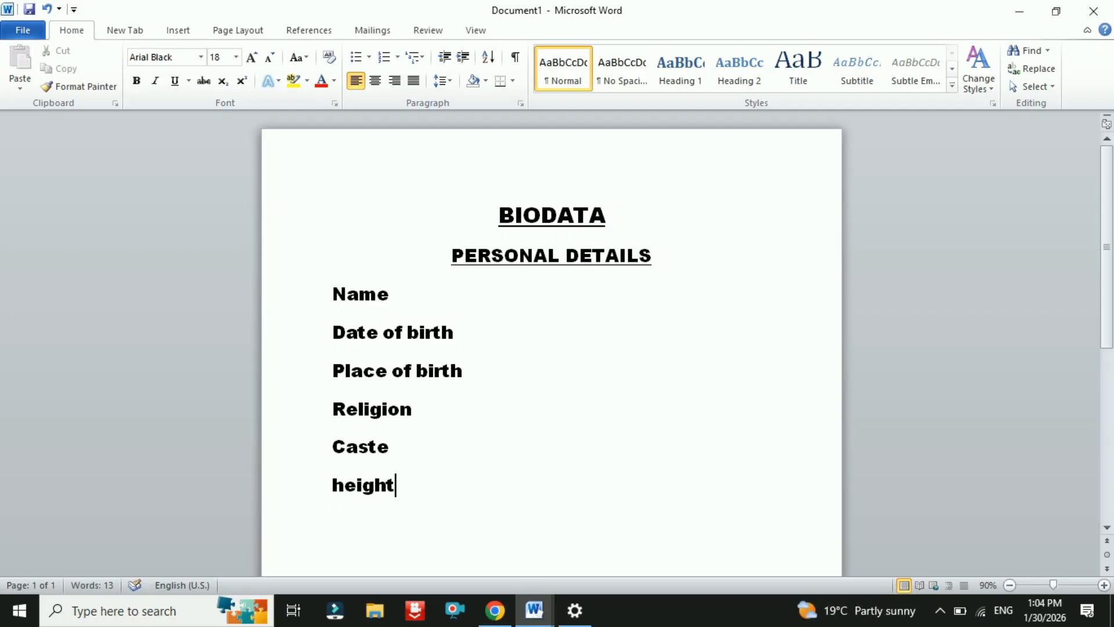
pyautogui.press('Return')
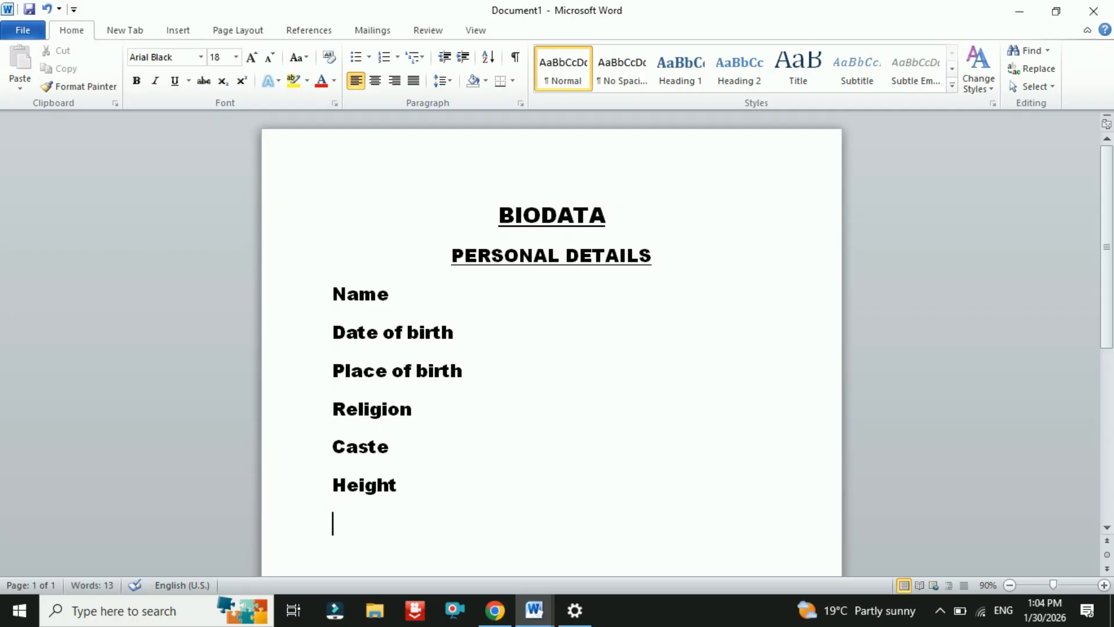
pyautogui.write('weight')
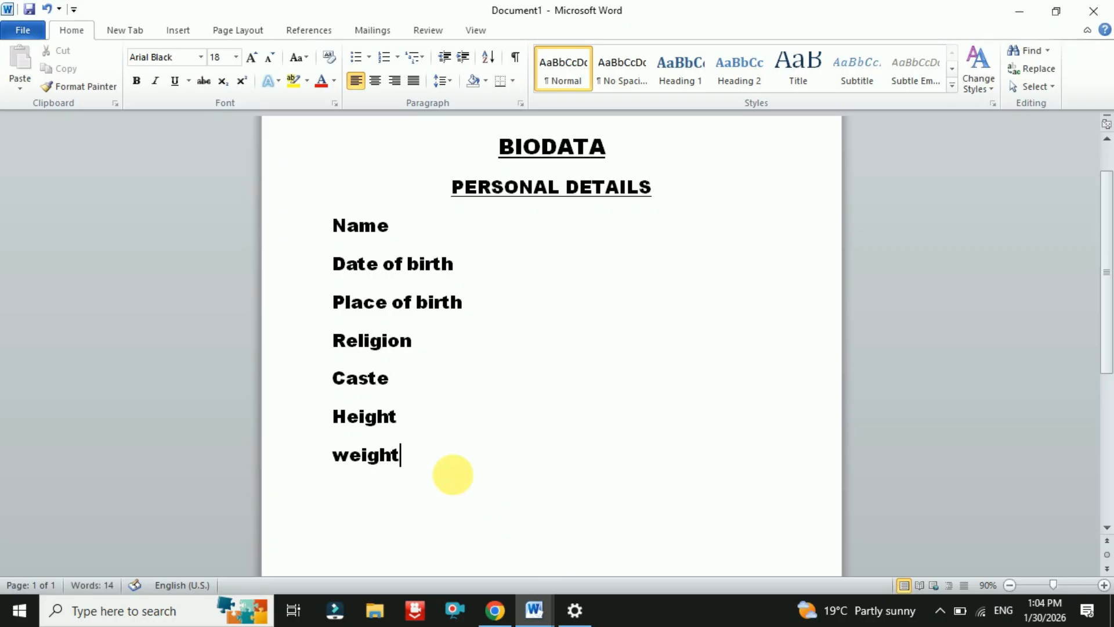
# - Add Blood group, Education, Complexion and Occupation labels
pyautogui.scroll(-3, 428, 458)
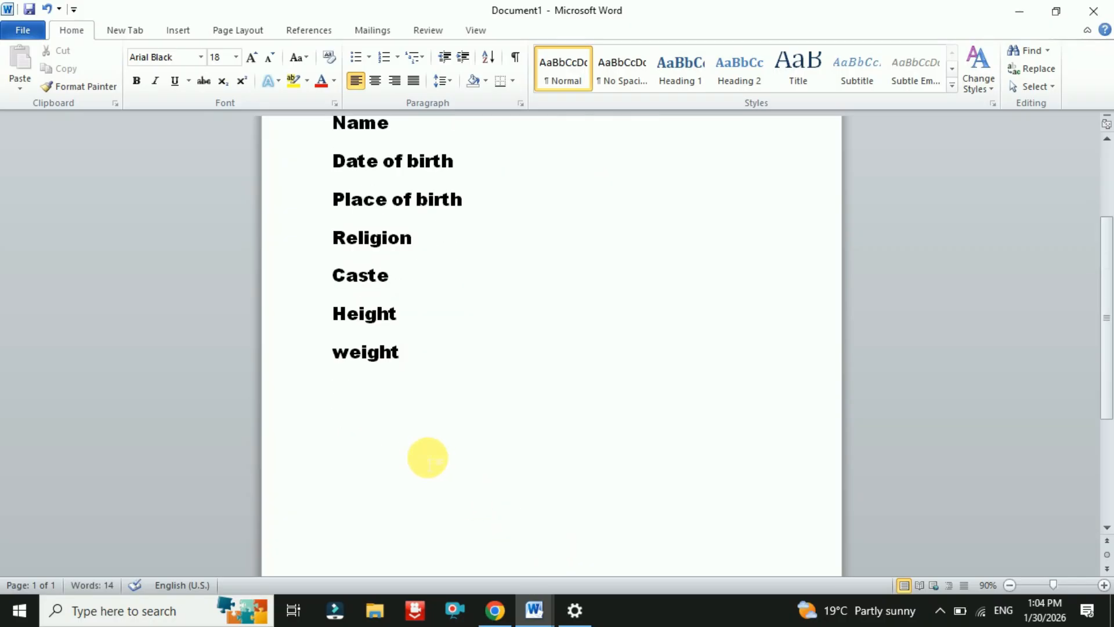
pyautogui.press('Return')
pyautogui.write('bloo')
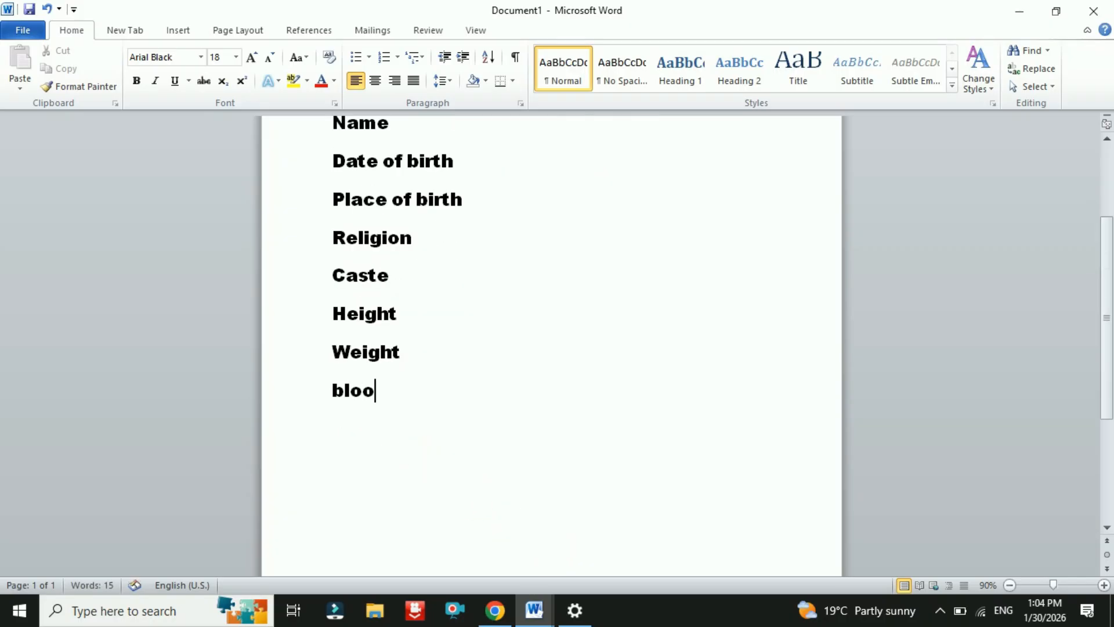
pyautogui.write('d gr')
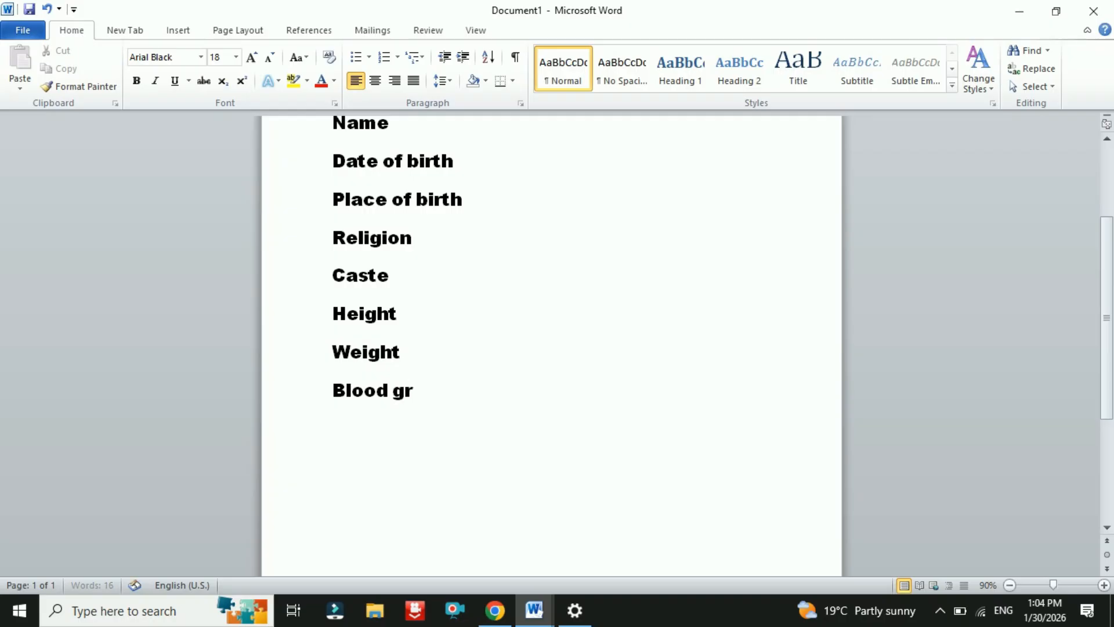
pyautogui.write('oup')
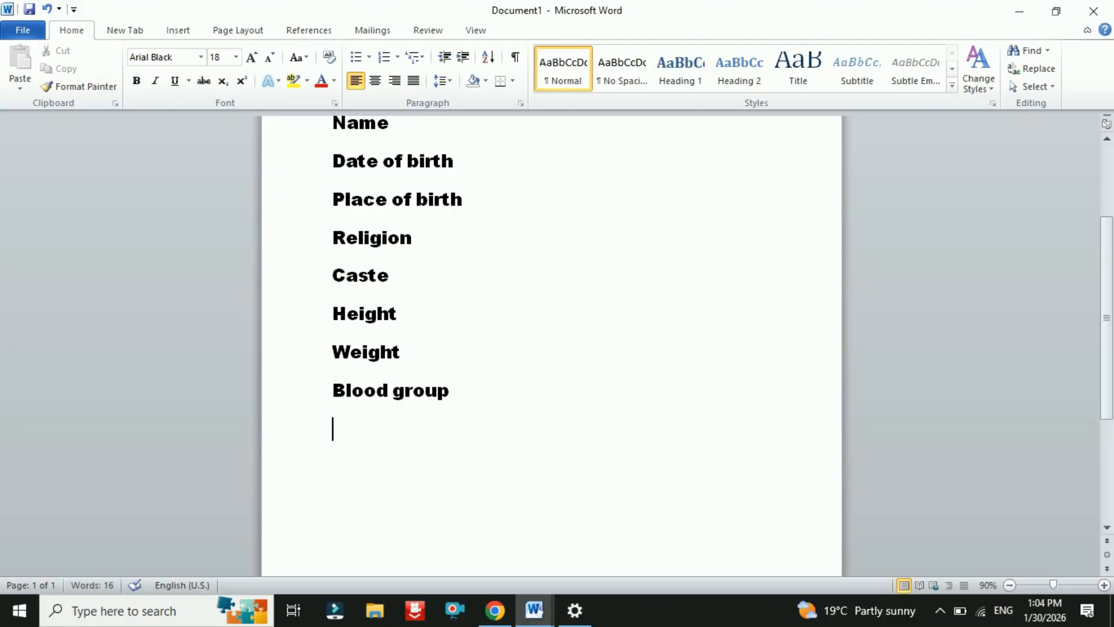
pyautogui.write('edu')
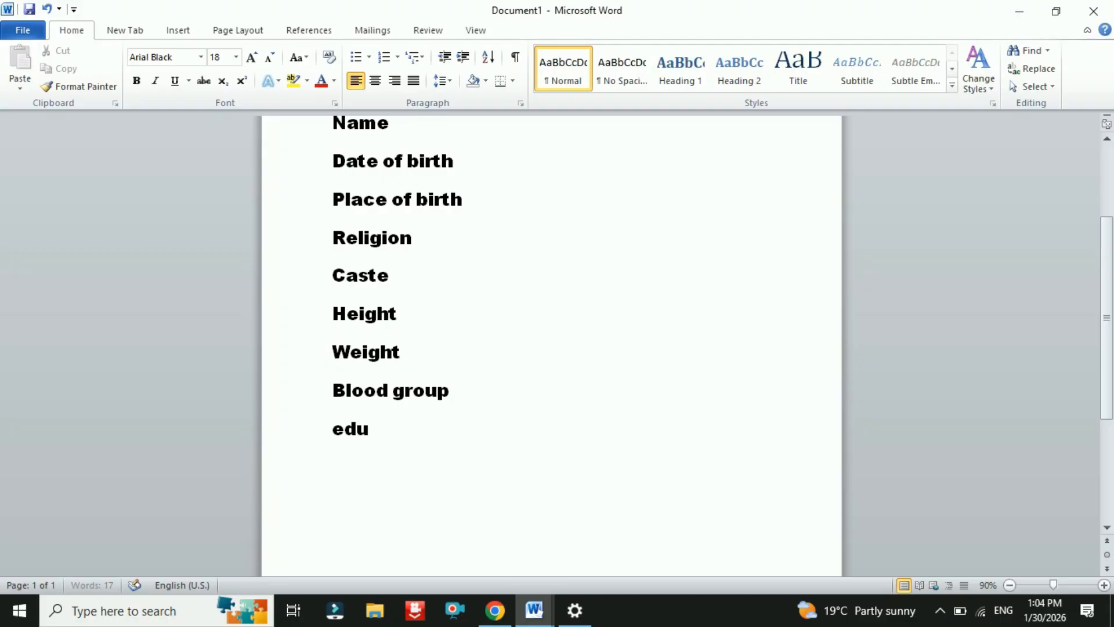
pyautogui.write('cation')
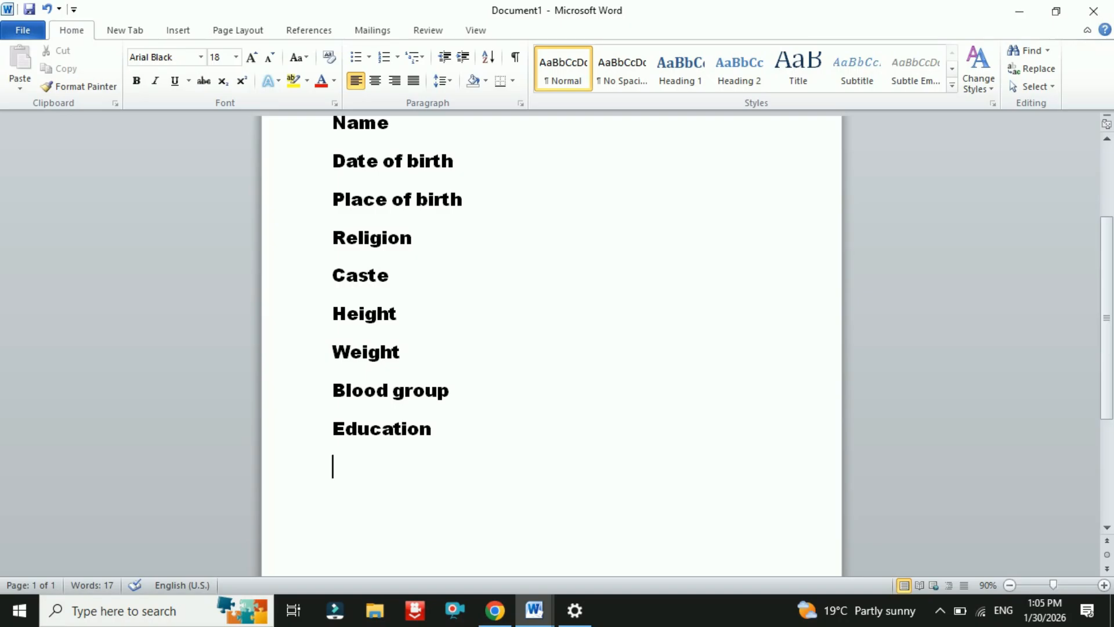
pyautogui.write(' cople')
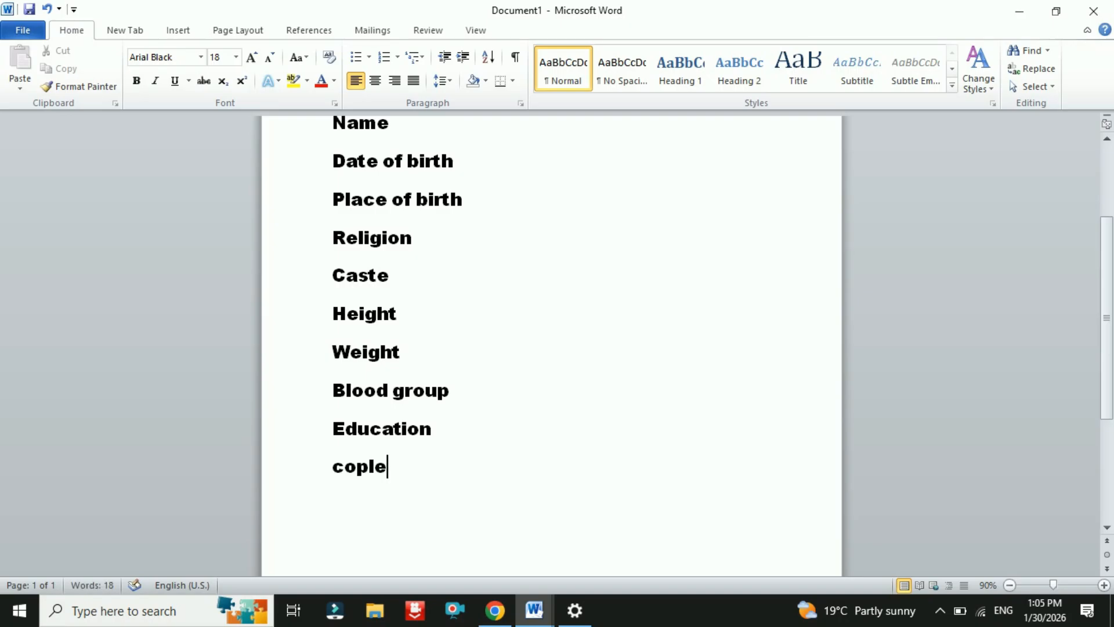
pyautogui.write('x')
pyautogui.press('BackSpace')
pyautogui.press('BackSpace')
pyautogui.press('BackSpace')
pyautogui.press('BackSpace')
pyautogui.write('mplexion')
pyautogui.press('Return')
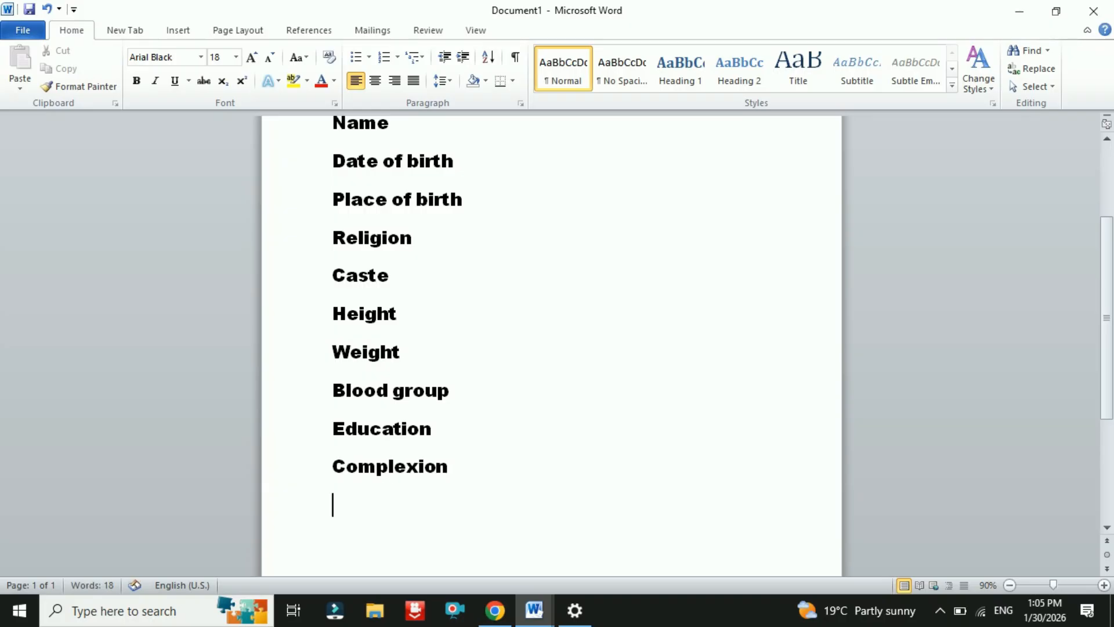
pyautogui.write('occupation')
pyautogui.press('Return')
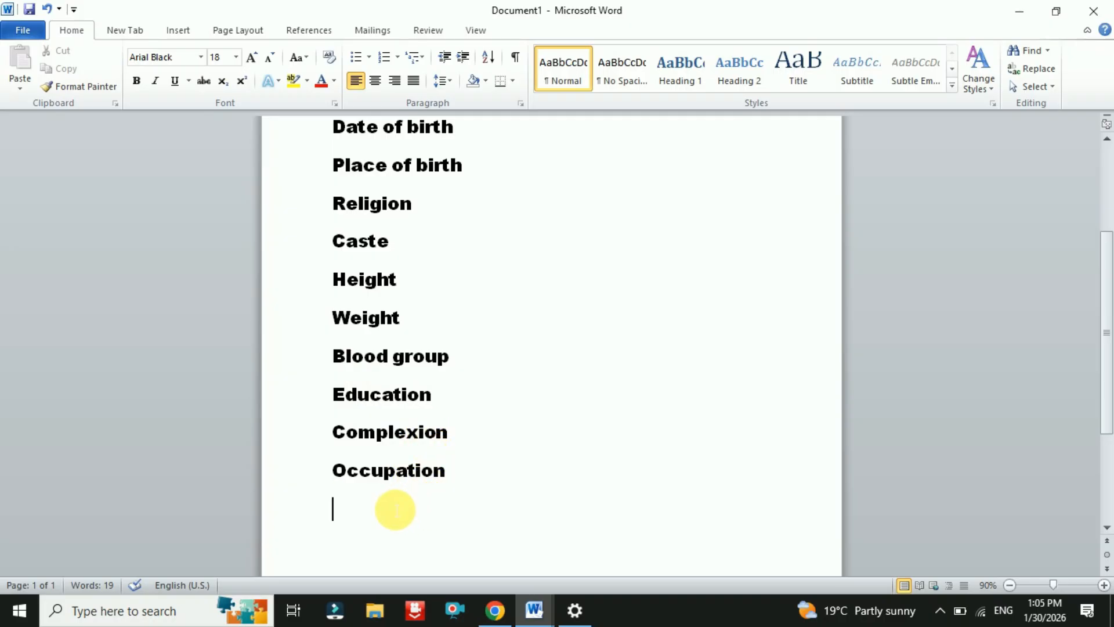
# - Type 'family details' on the line after Occupation
pyautogui.scroll(-2, 392, 503)
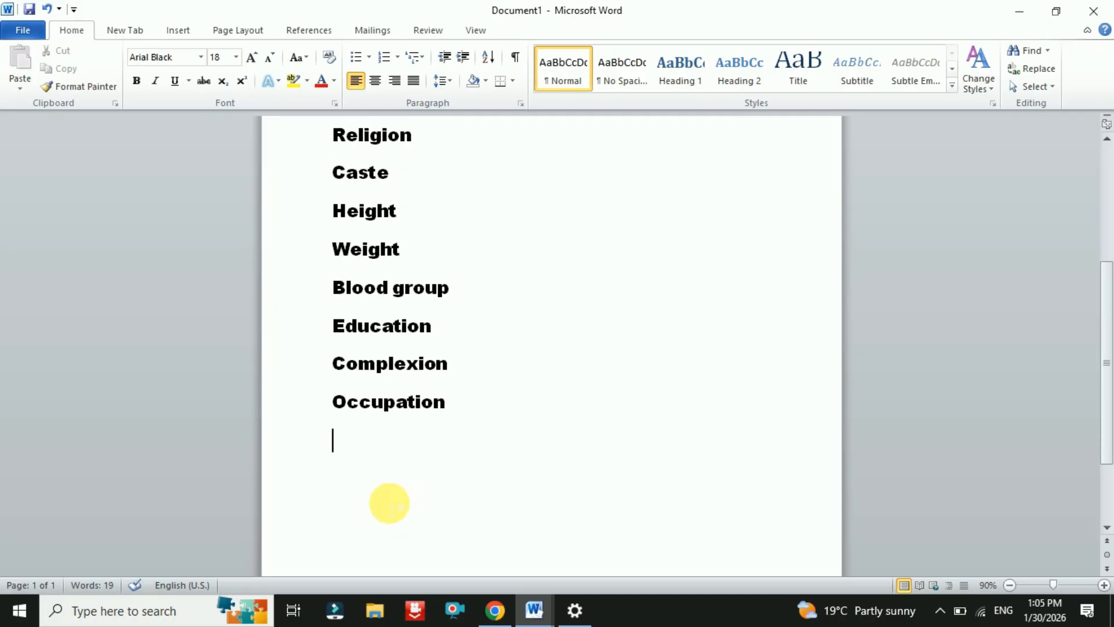
pyautogui.scroll(3, 401, 401)
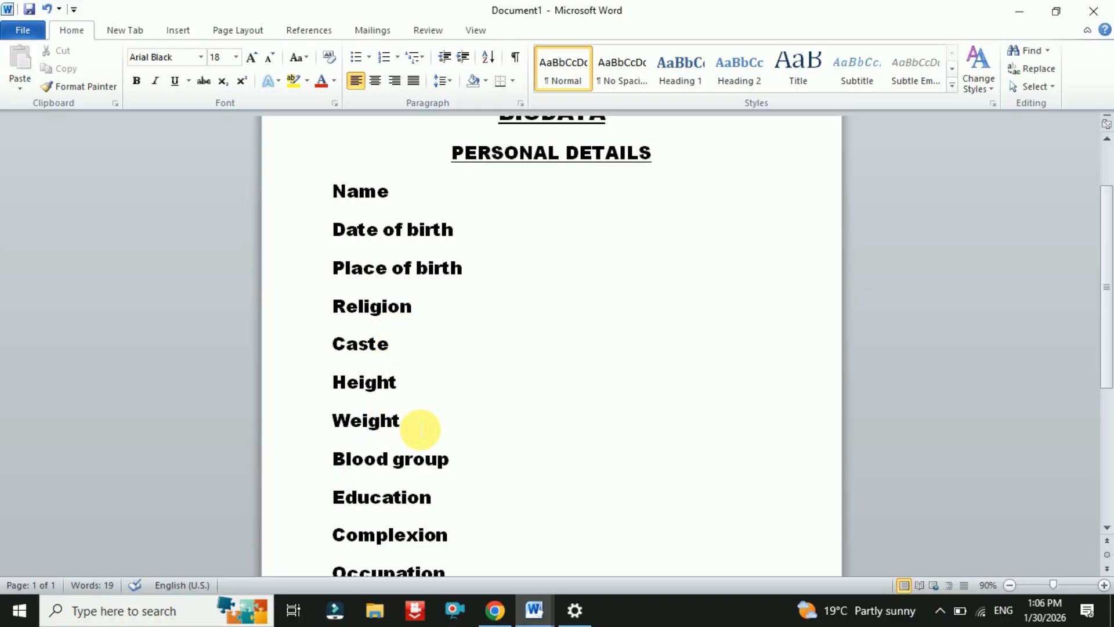
pyautogui.scroll(-5, 420, 429)
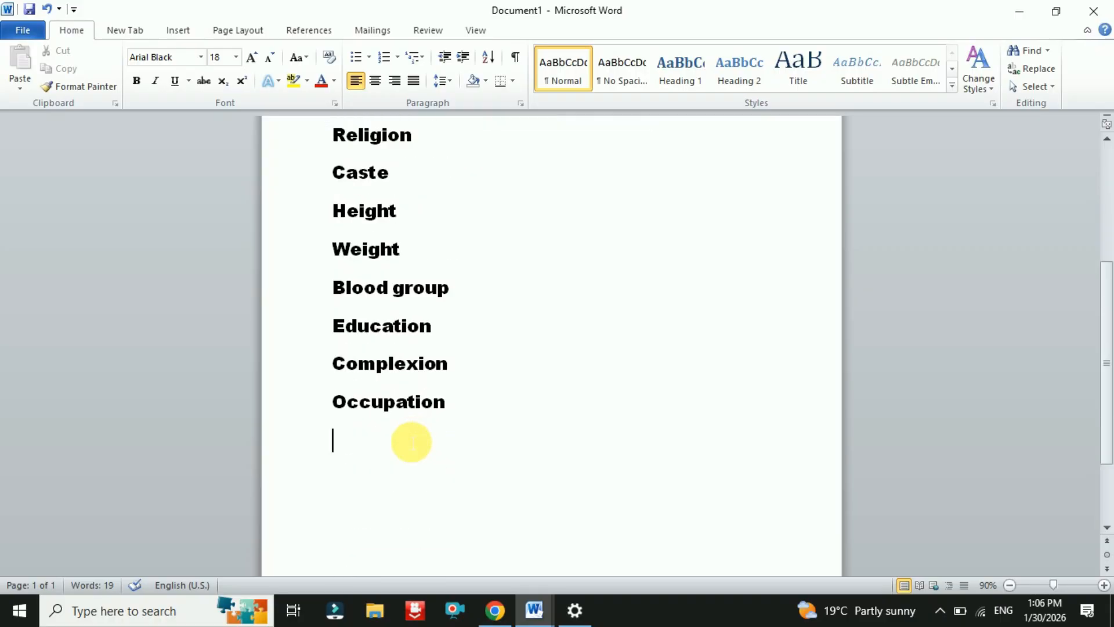
pyautogui.write('fa')
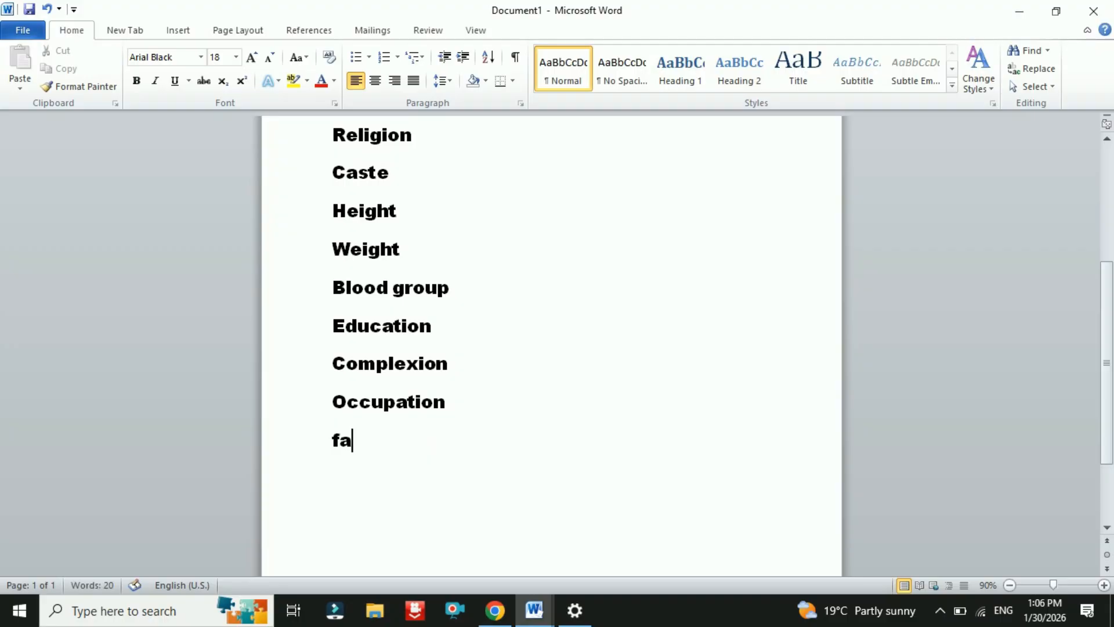
pyautogui.write('mily')
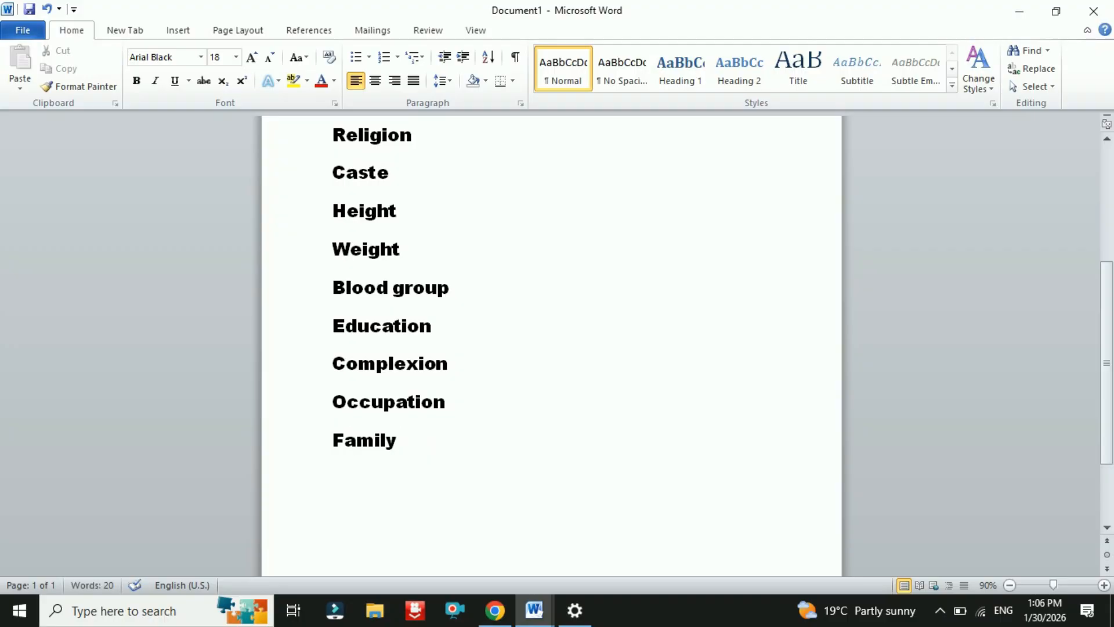
pyautogui.write(' details')
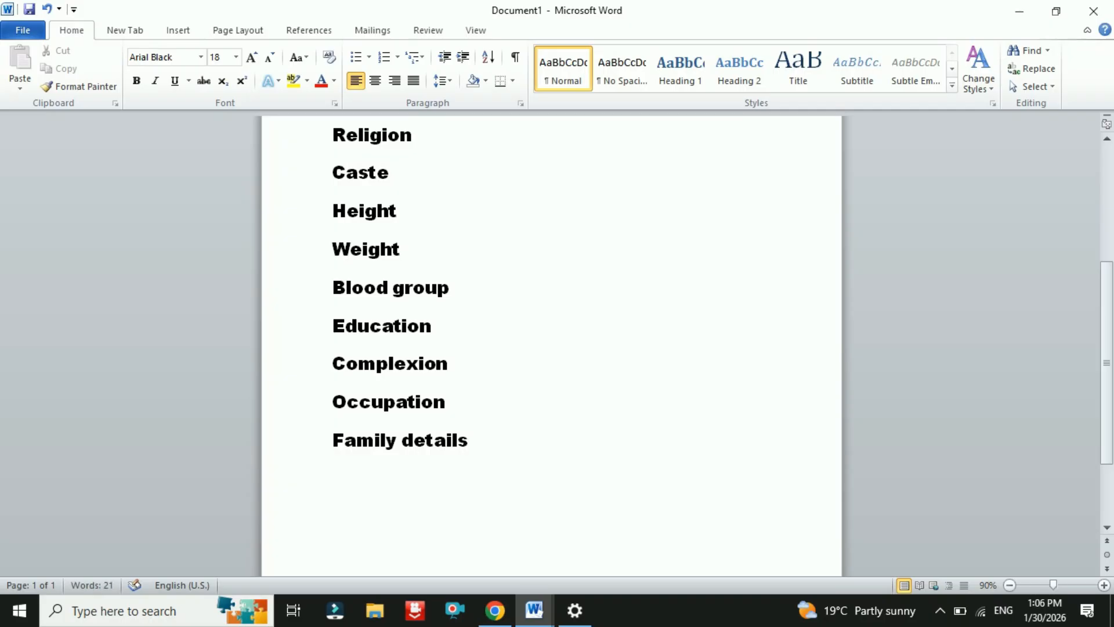
# - Centre the Family details line and make it bold and underlined
pyautogui.moveTo(334, 447); pyautogui.dragTo(472, 460)
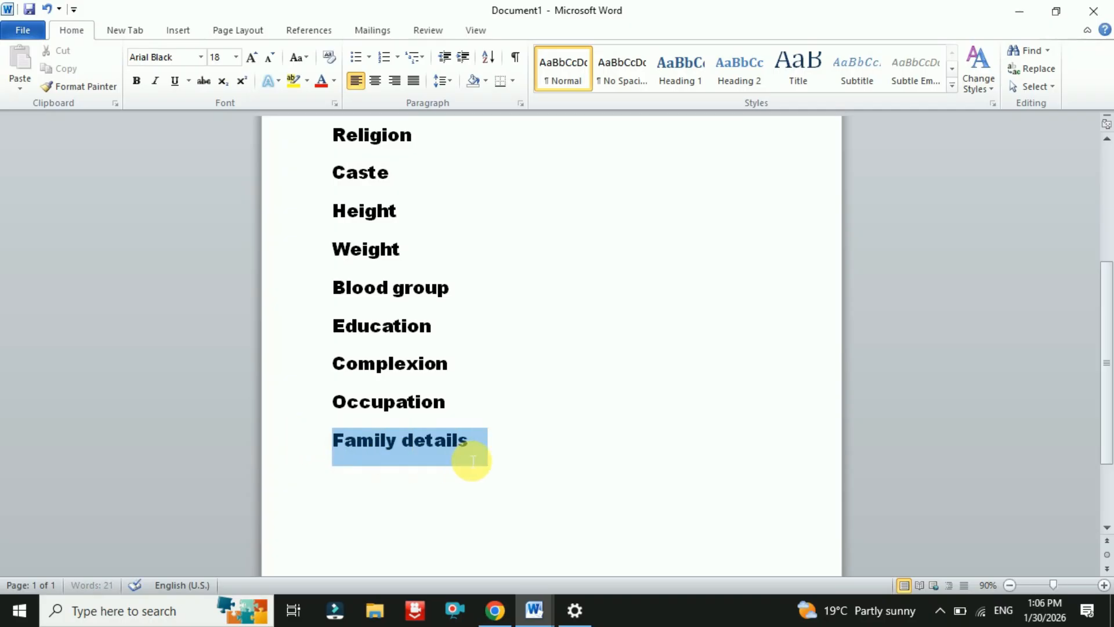
pyautogui.click(376, 81)
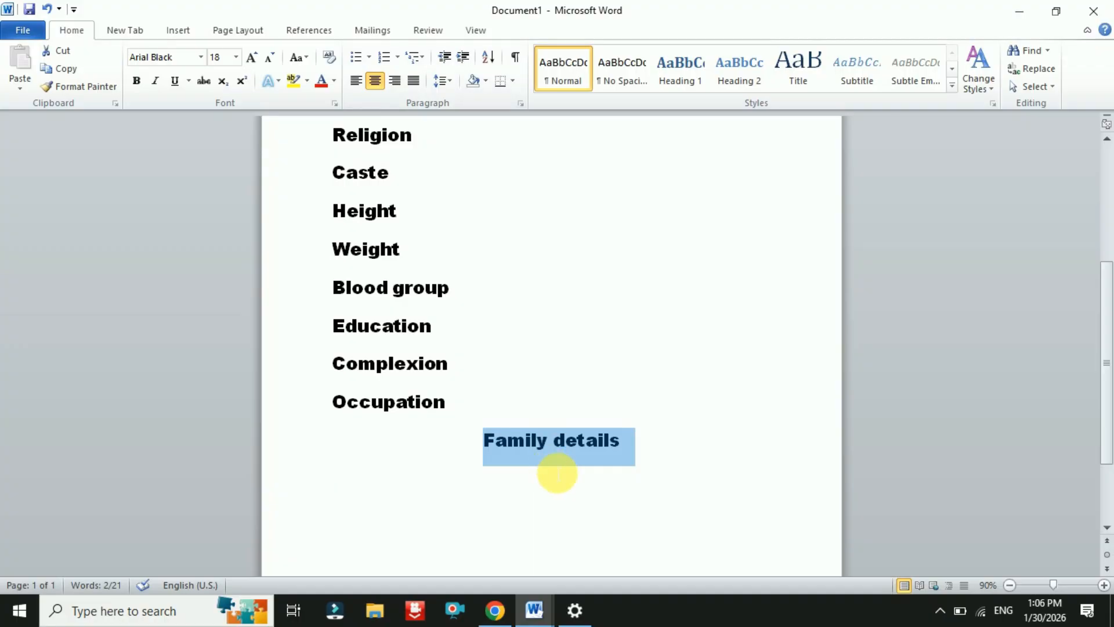
pyautogui.click(141, 81)
pyautogui.click(174, 81)
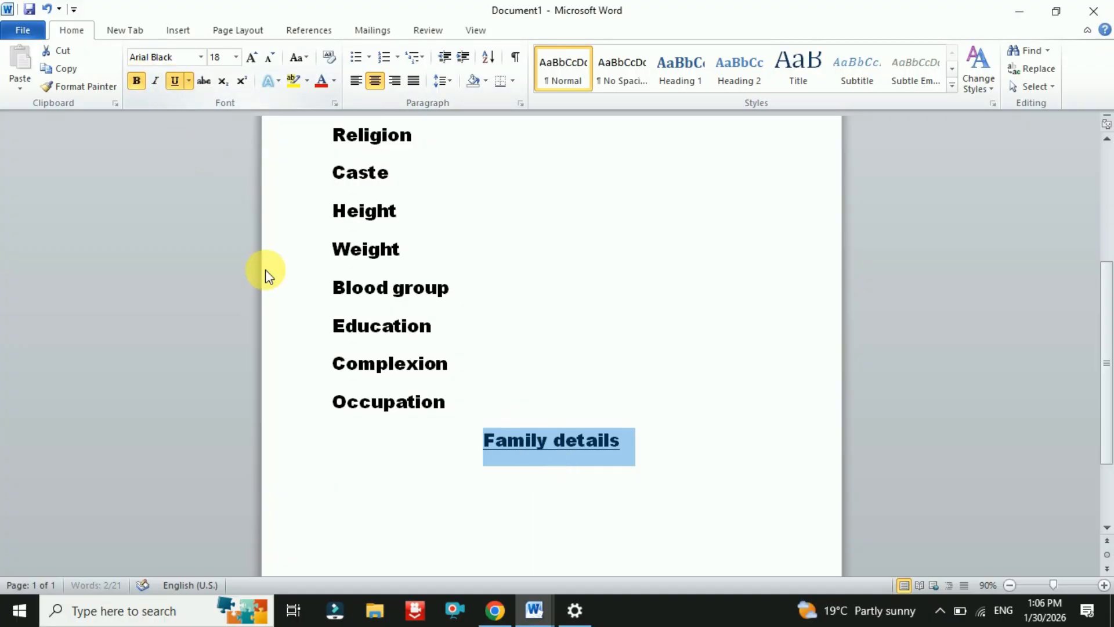
pyautogui.click(586, 446)
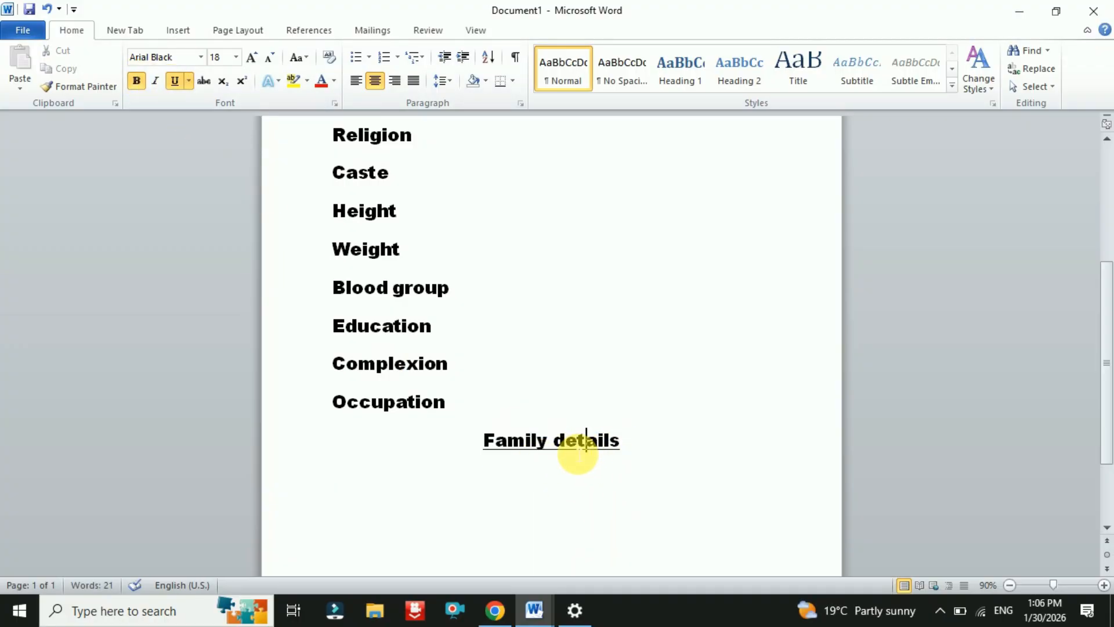
pyautogui.scroll(5, 577, 455)
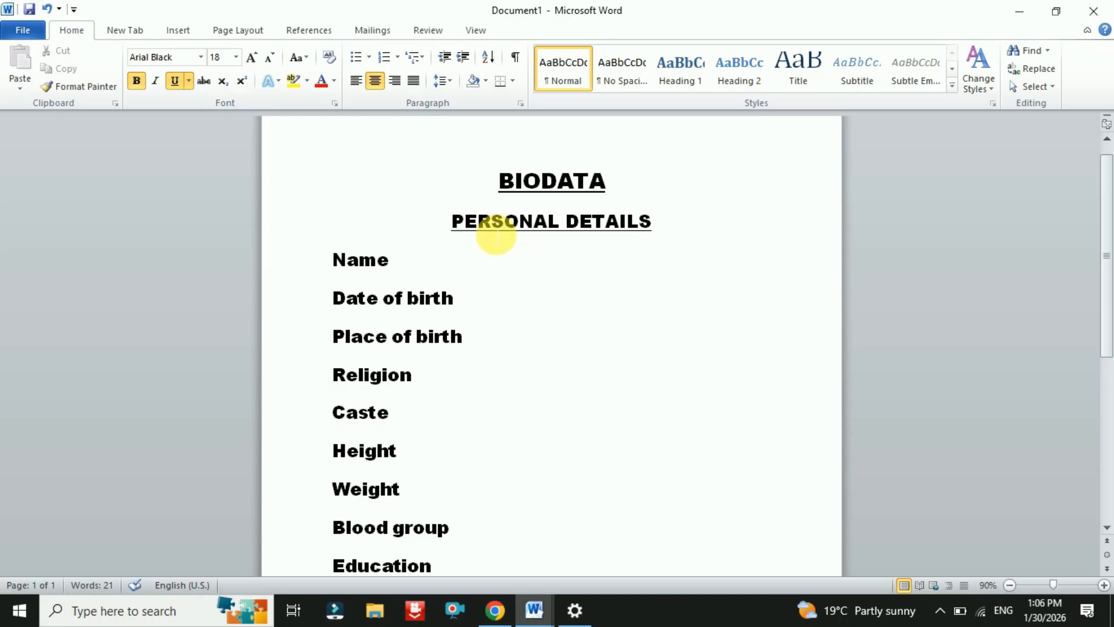
pyautogui.scroll(-4, 640, 266)
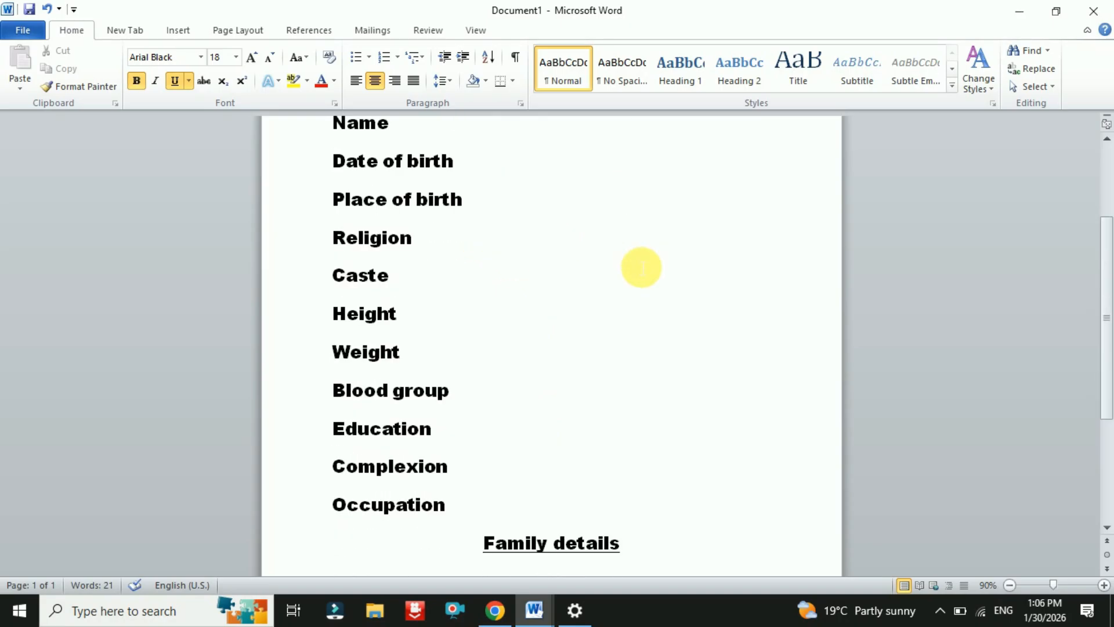
# - Change the heading to UPPERCASE so it reads FAMILY DETAILS
pyautogui.moveTo(490, 440); pyautogui.dragTo(661, 453)
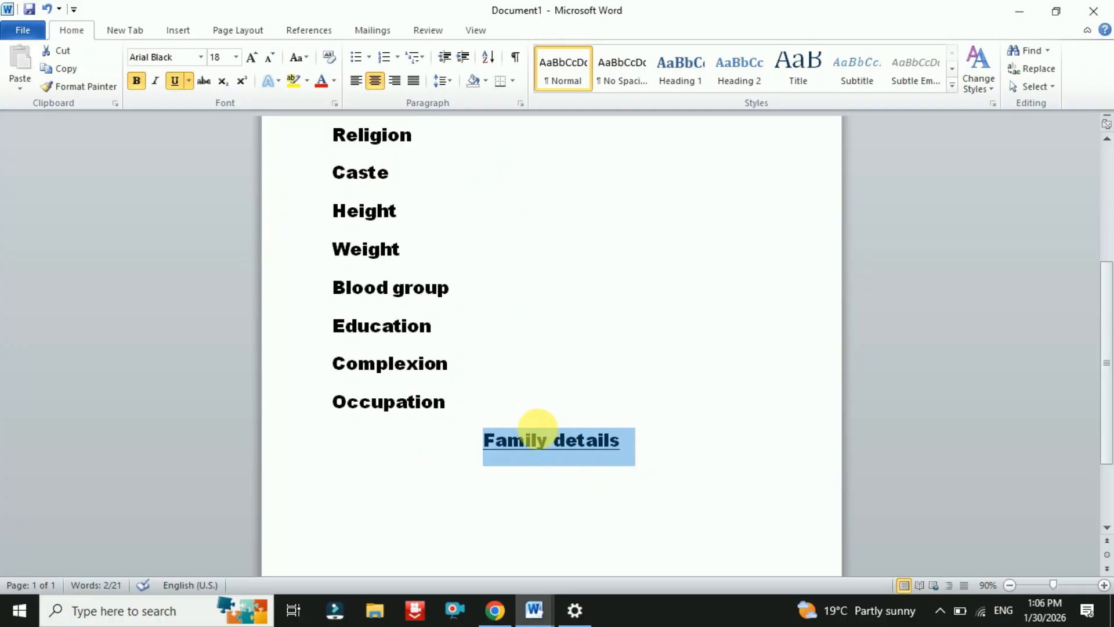
pyautogui.click(299, 58)
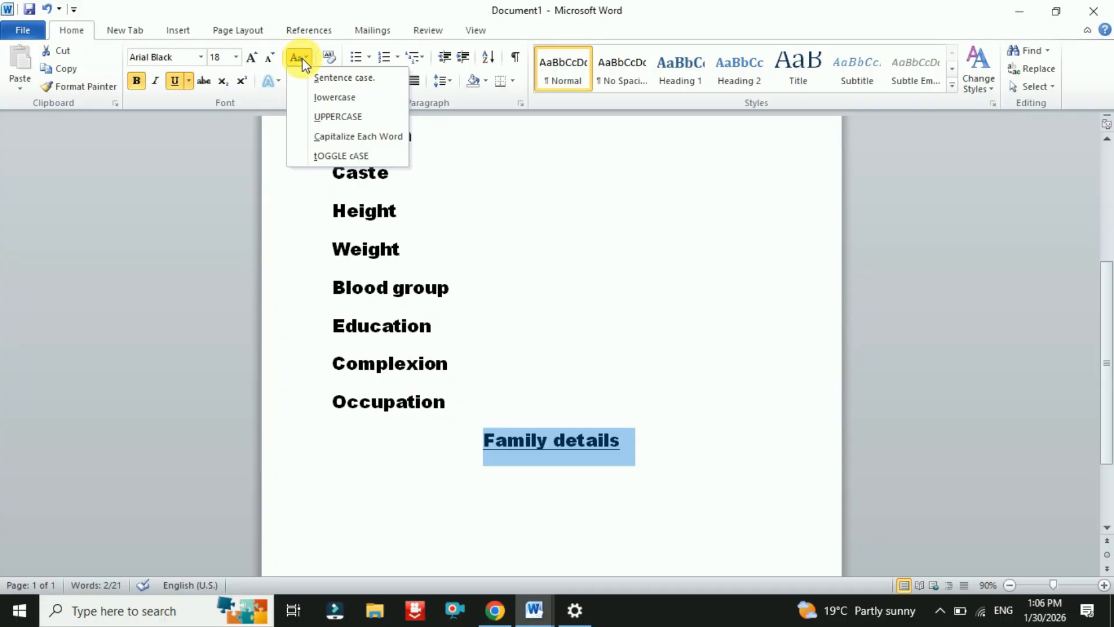
pyautogui.click(325, 117)
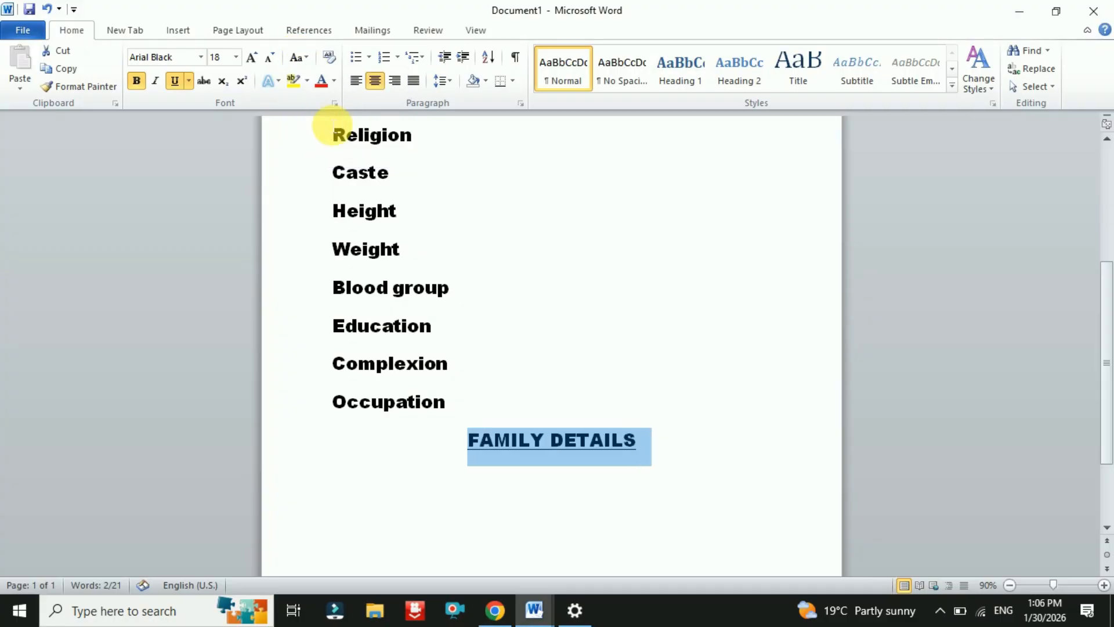
pyautogui.click(600, 454)
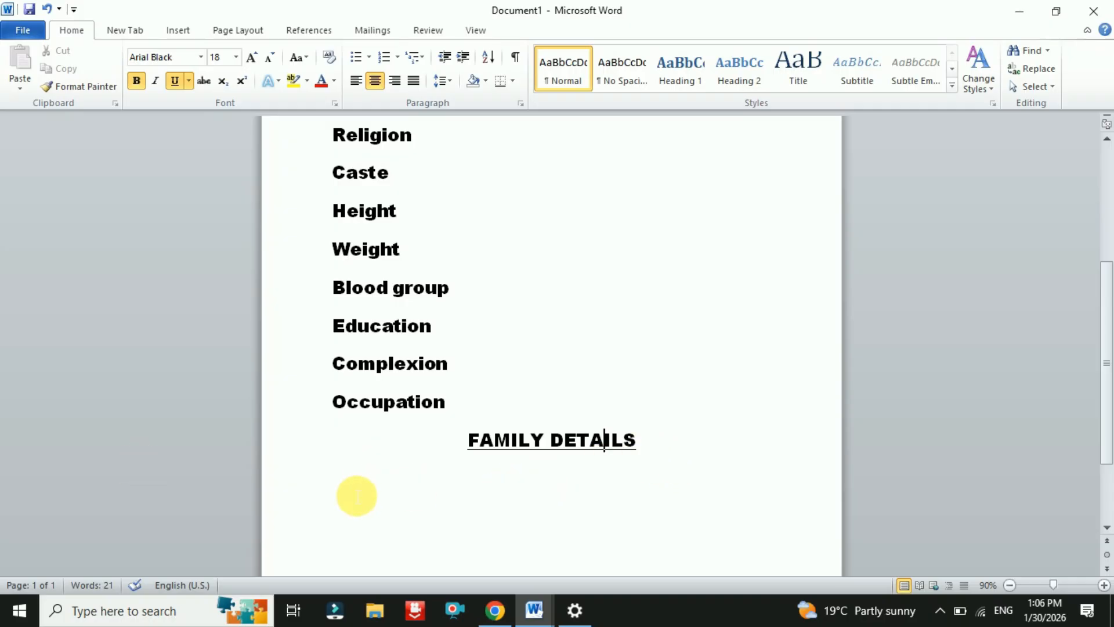
pyautogui.click(655, 443)
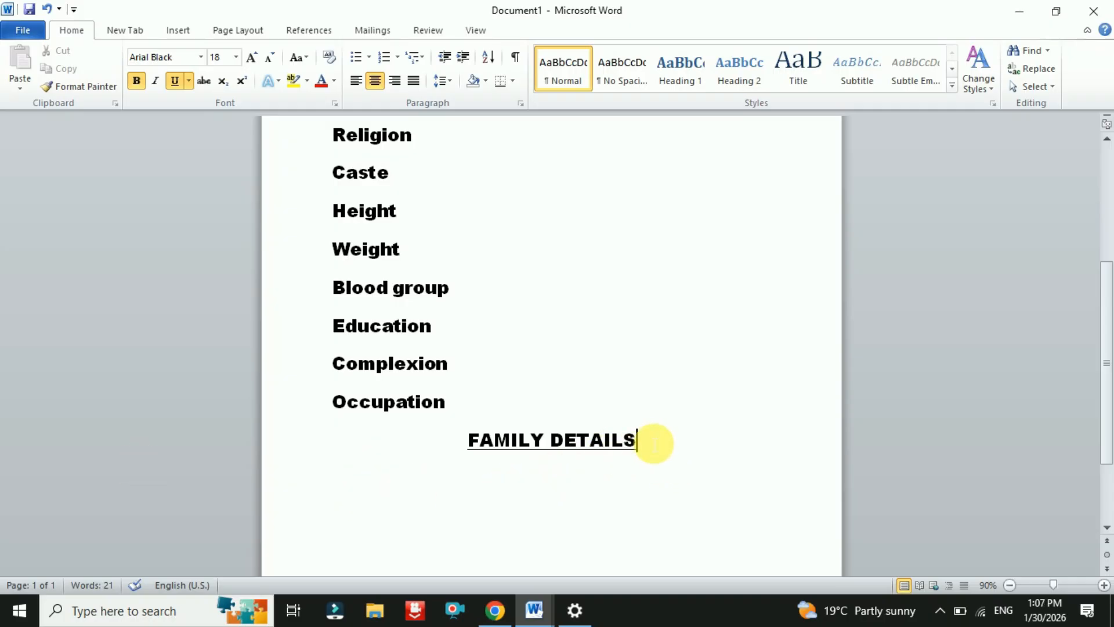
# - Add a left-aligned Father name label without bold or underline
pyautogui.press('Return')
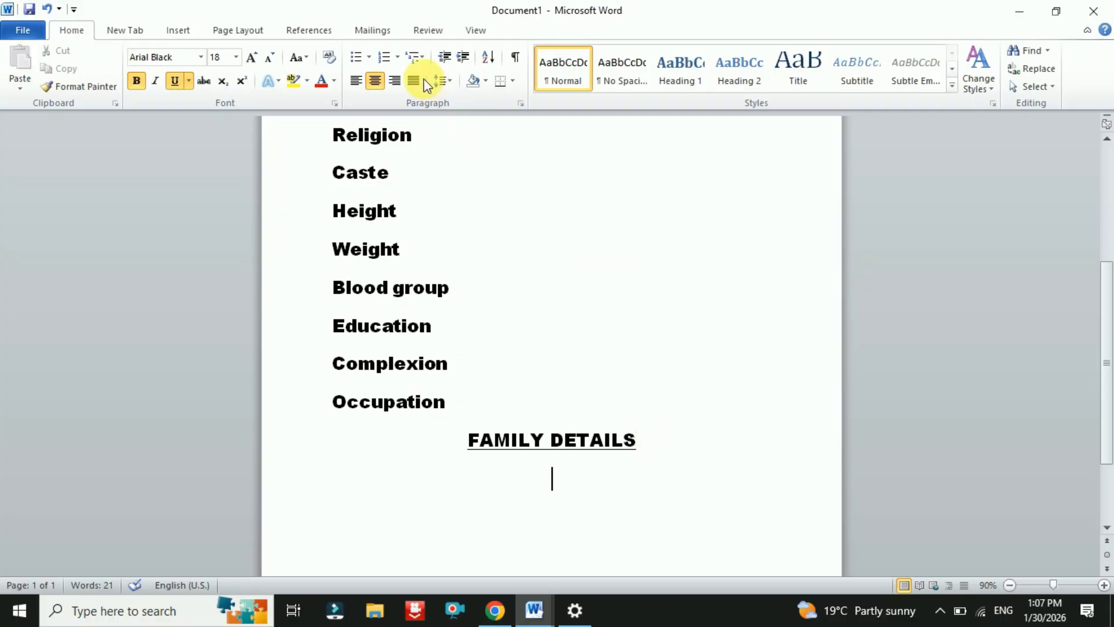
pyautogui.click(356, 81)
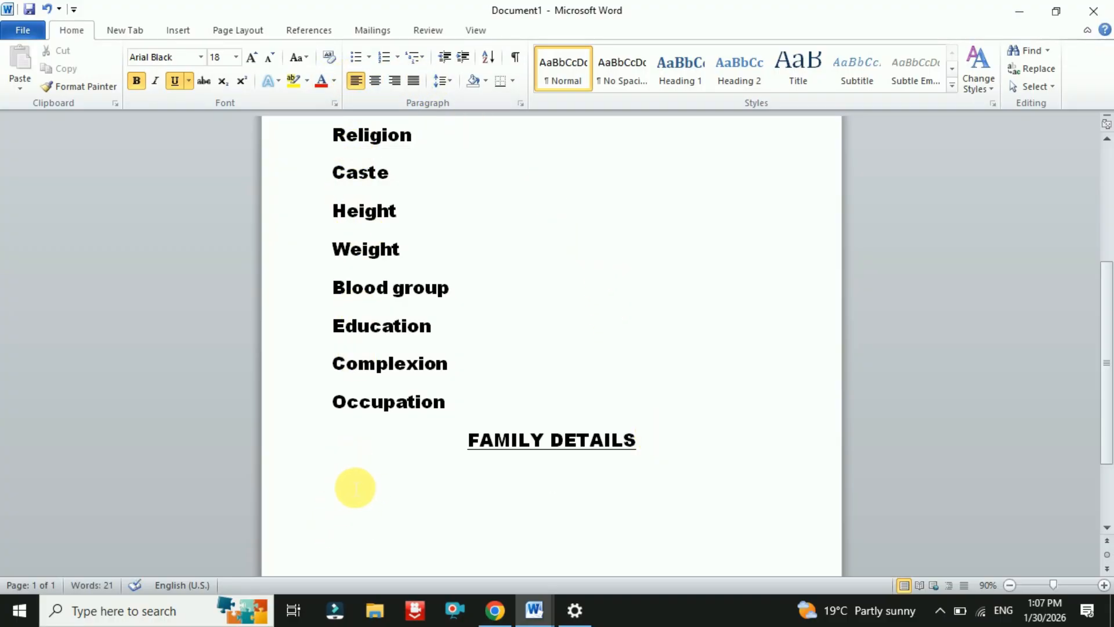
pyautogui.write('fat')
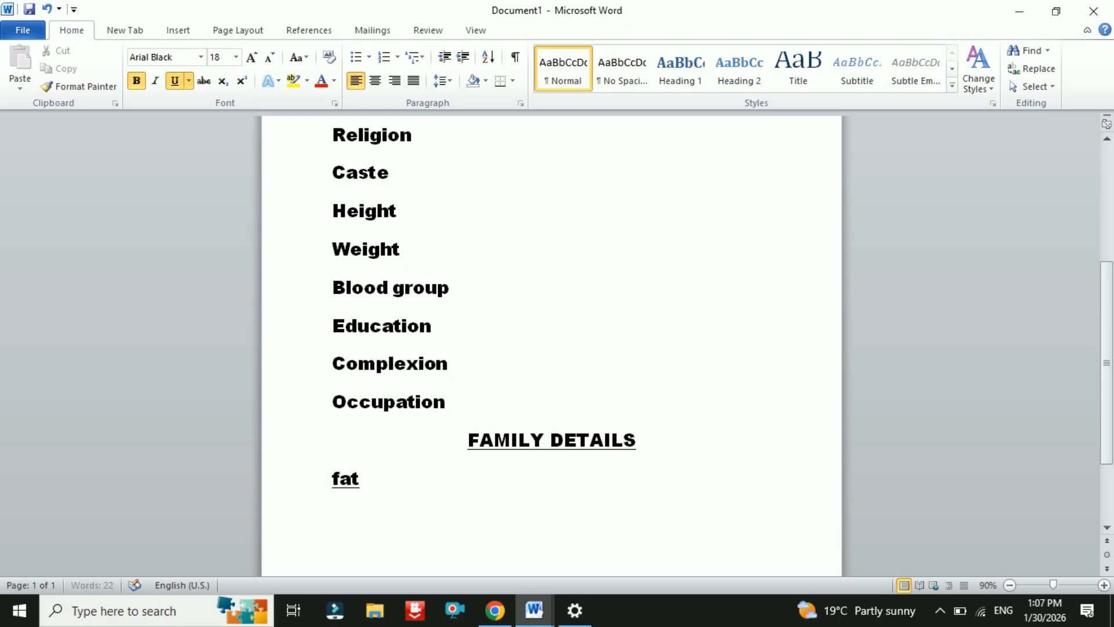
pyautogui.write('her')
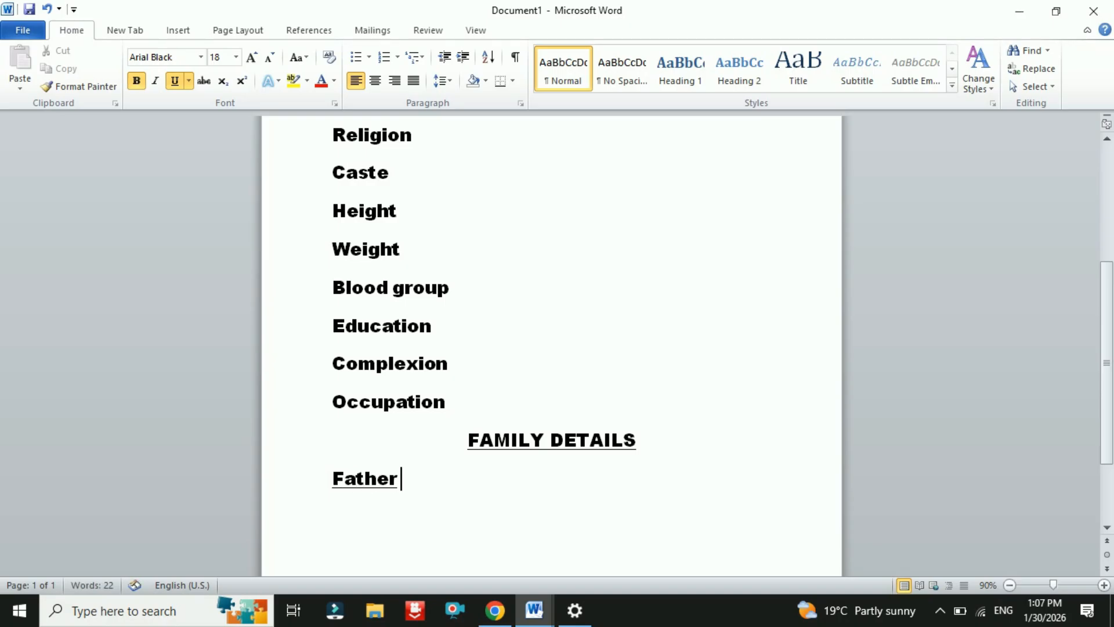
pyautogui.write(' name')
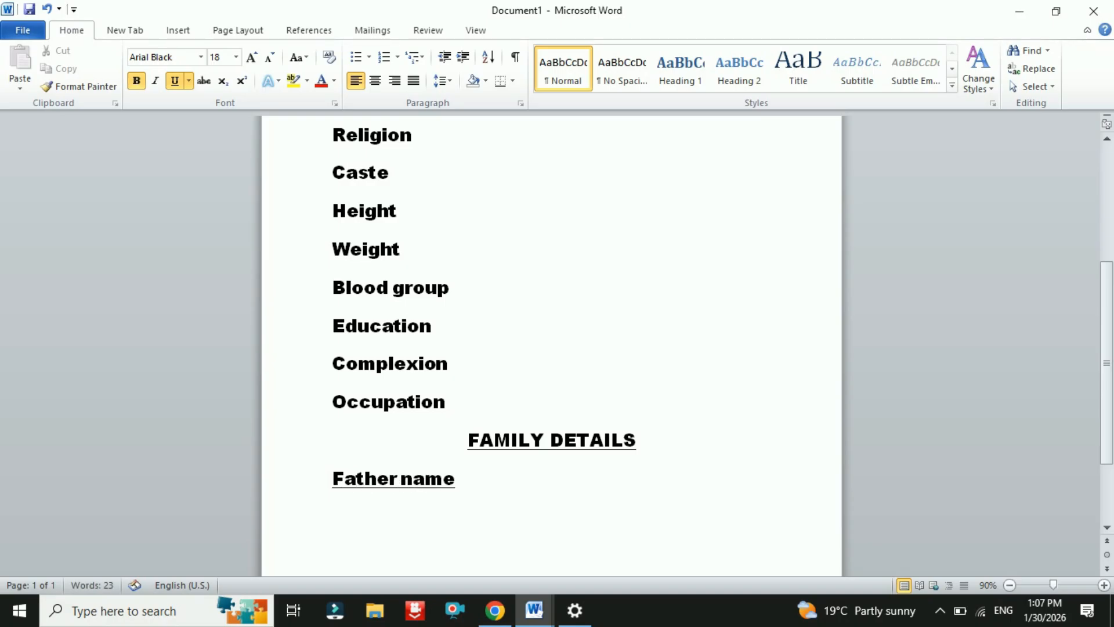
pyautogui.moveTo(443, 476); pyautogui.dragTo(399, 484)
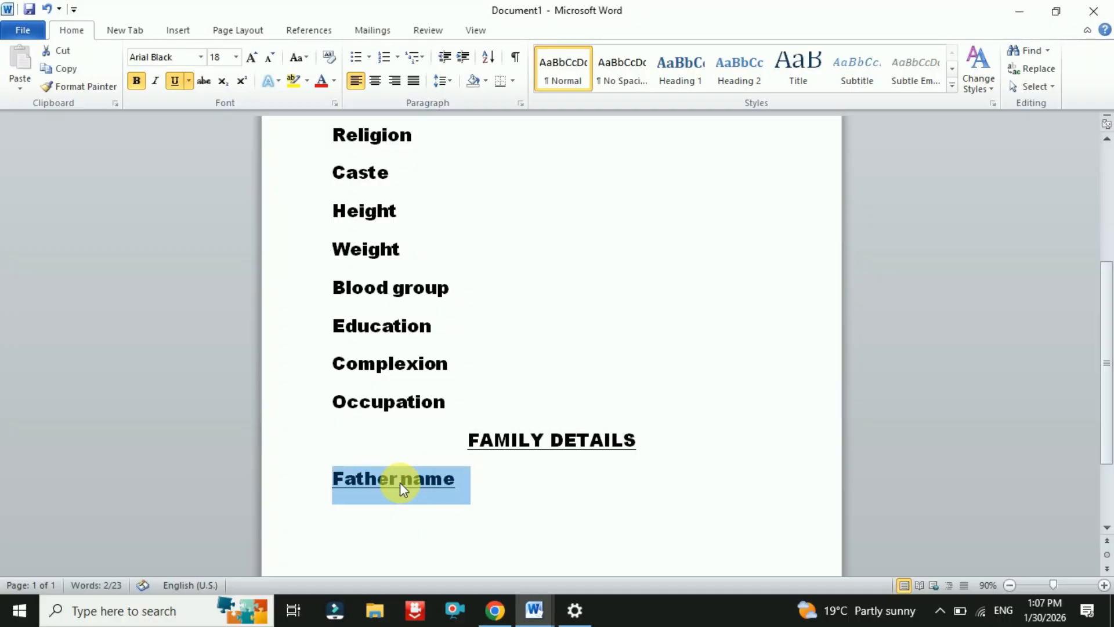
pyautogui.click(174, 80)
pyautogui.click(137, 81)
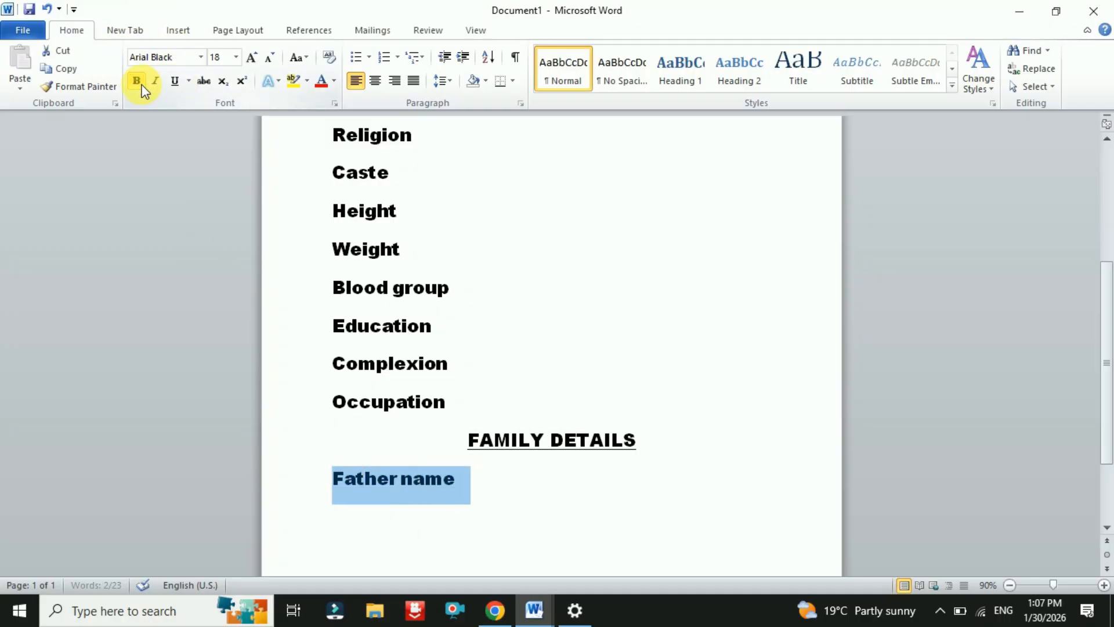
pyautogui.click(473, 483)
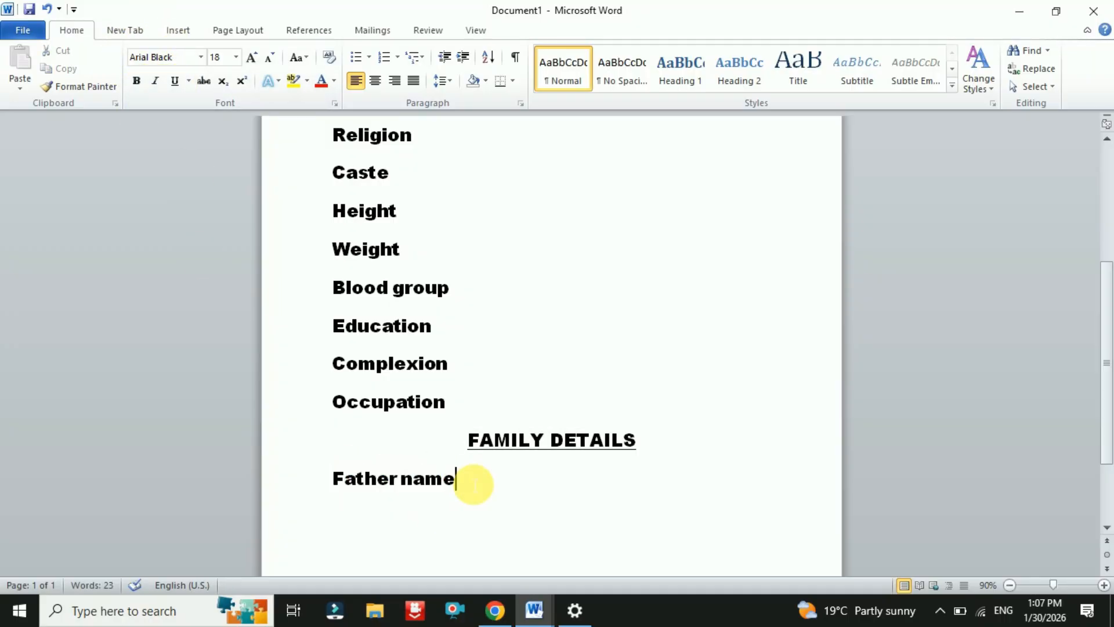
# - Add Mother name and Sister labels on the next lines
pyautogui.press('Return')
pyautogui.write('mo')
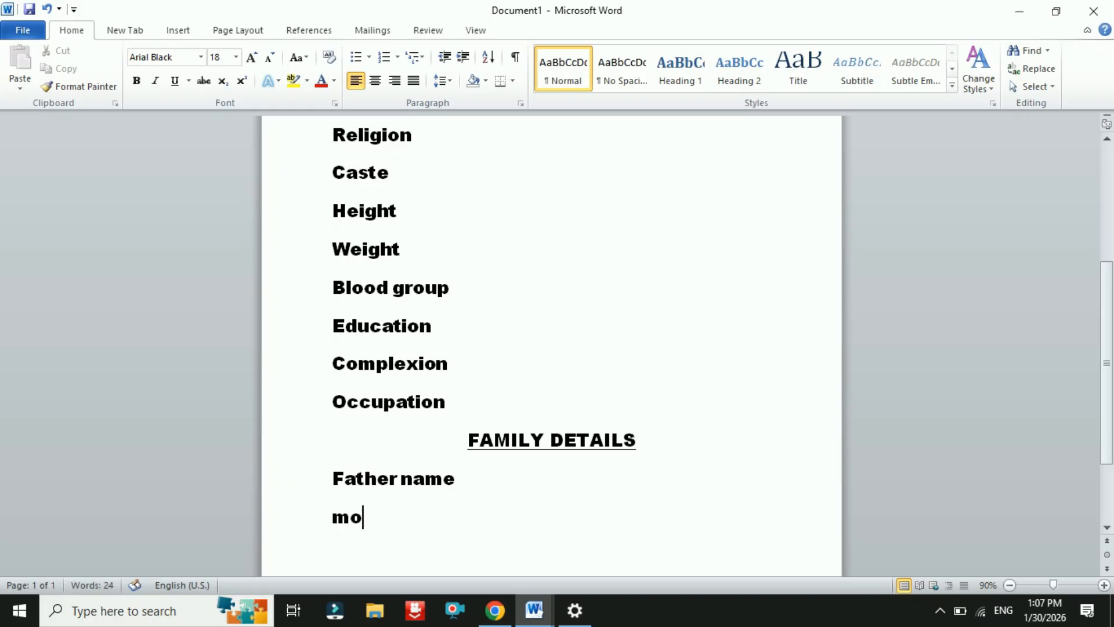
pyautogui.write('ther na')
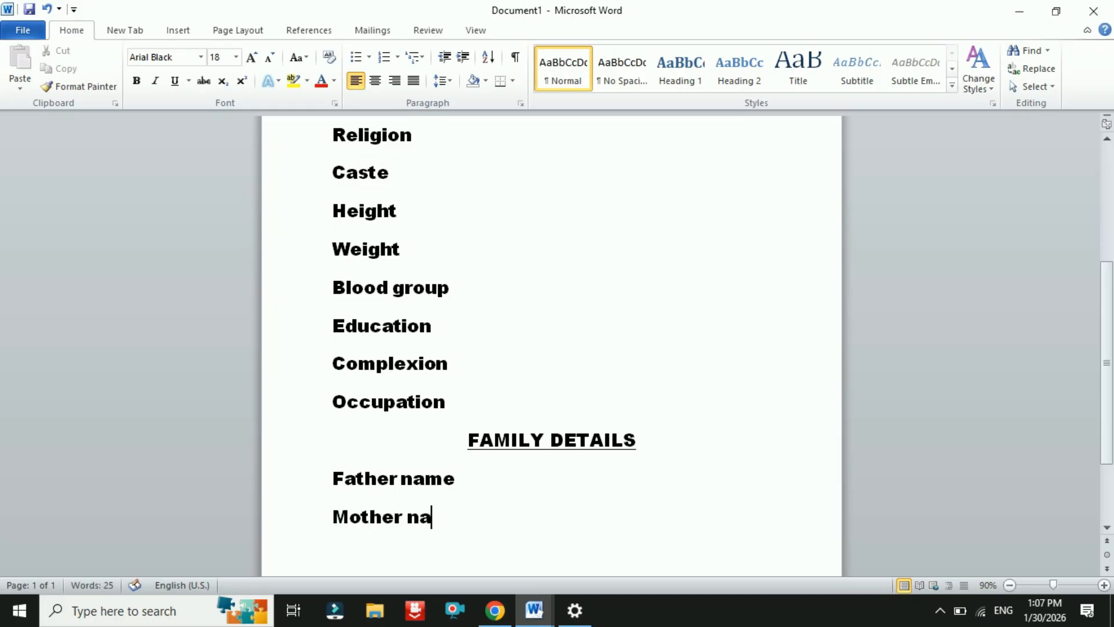
pyautogui.write('me')
pyautogui.scroll(-1, 481, 480)
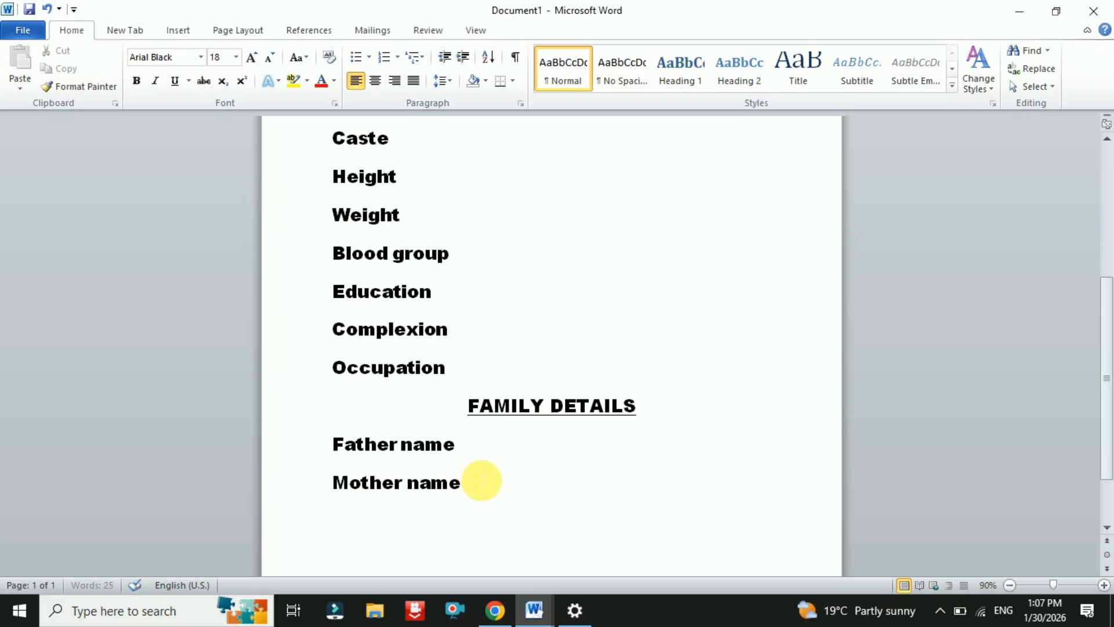
pyautogui.scroll(-2, 482, 480)
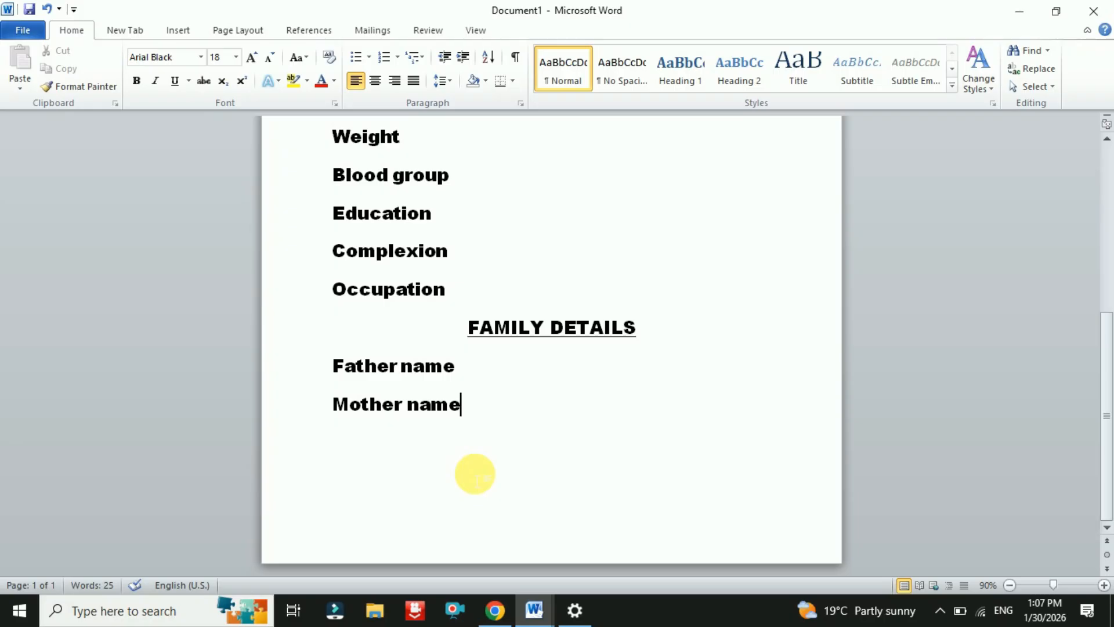
pyautogui.press('Return')
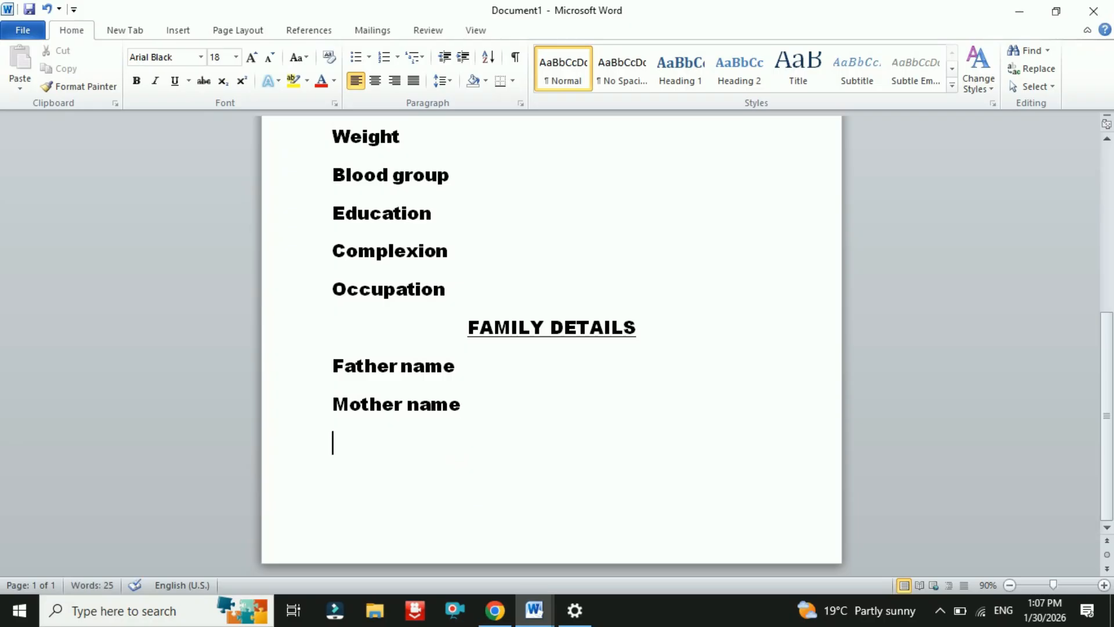
pyautogui.write('sister')
pyautogui.press('Return')
# - Add Brother and Occupation labels, leaving an empty line below
pyautogui.write('b')
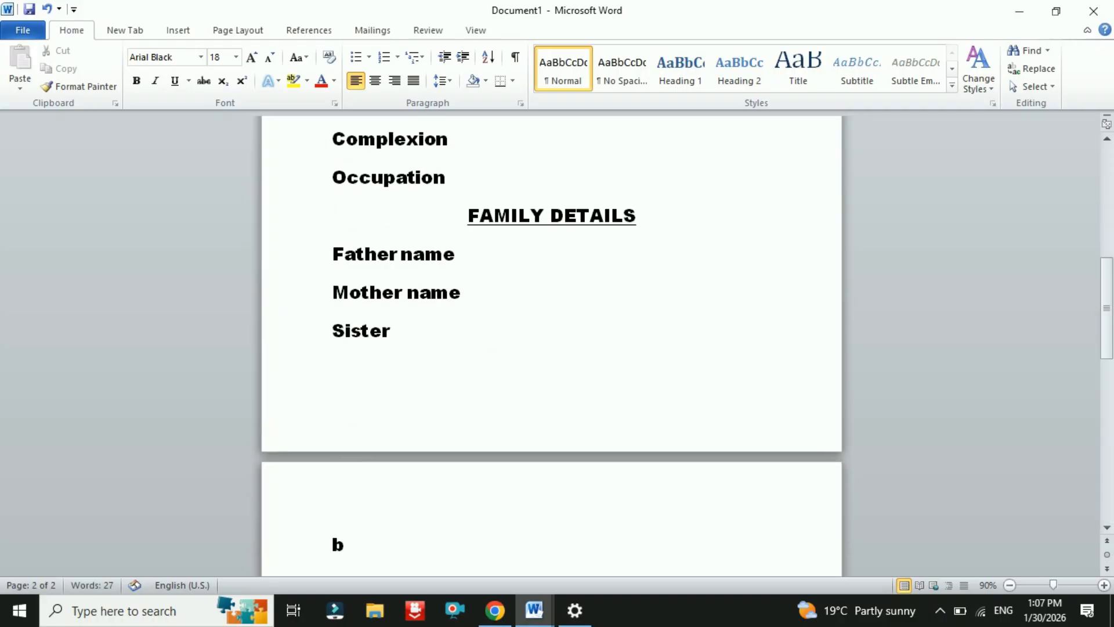
pyautogui.write('rother')
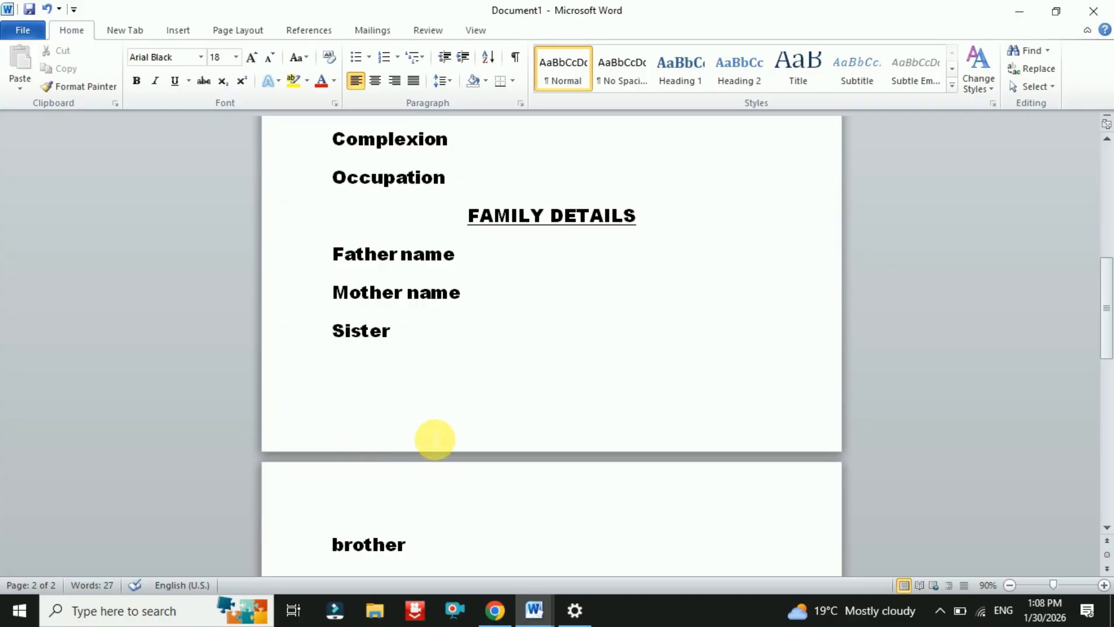
pyautogui.scroll(-1, 397, 560)
pyautogui.scroll(-2, 397, 560)
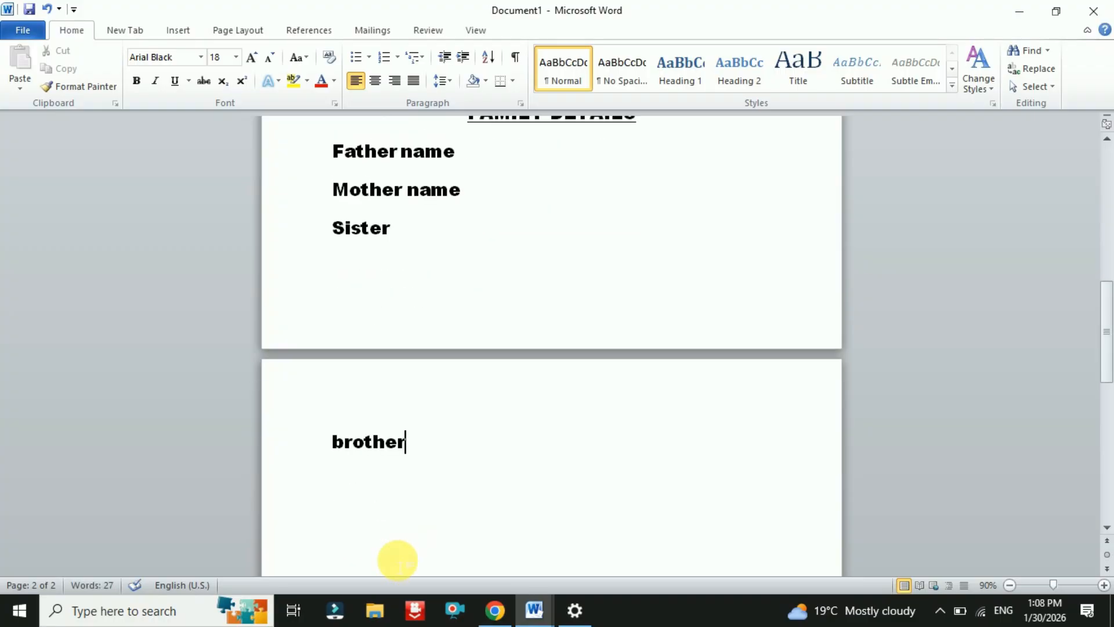
pyautogui.press('Return')
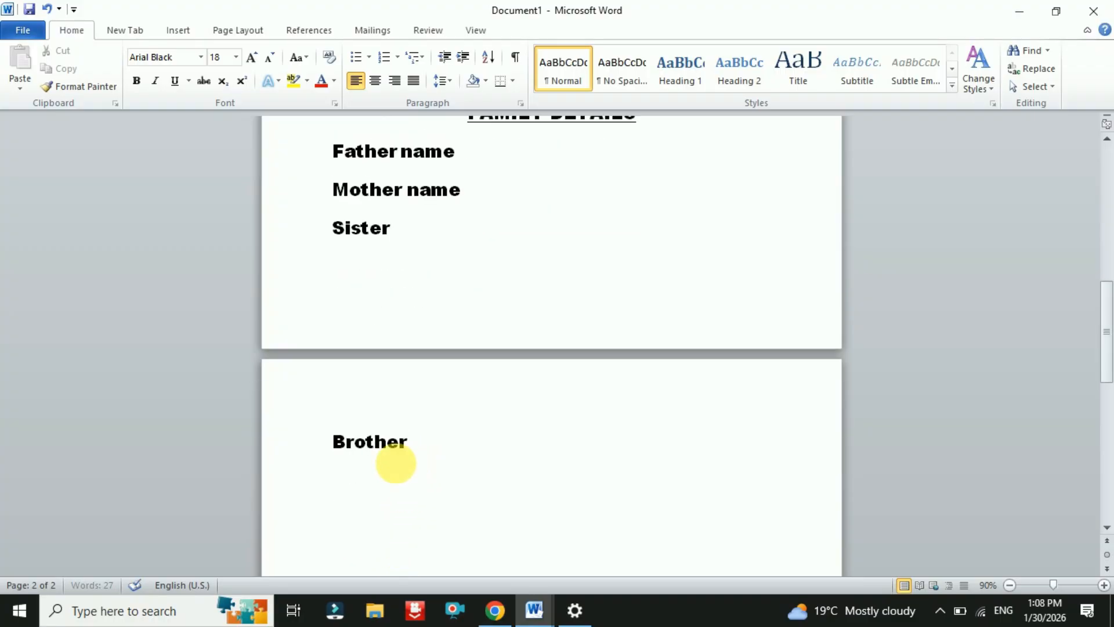
pyautogui.write('o')
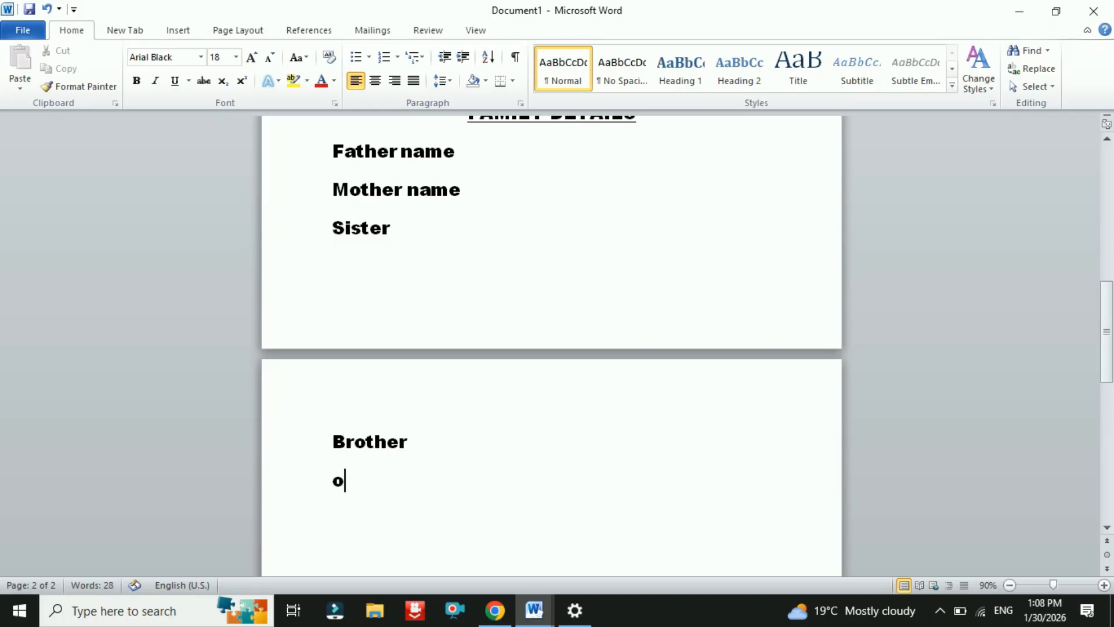
pyautogui.write('ccup')
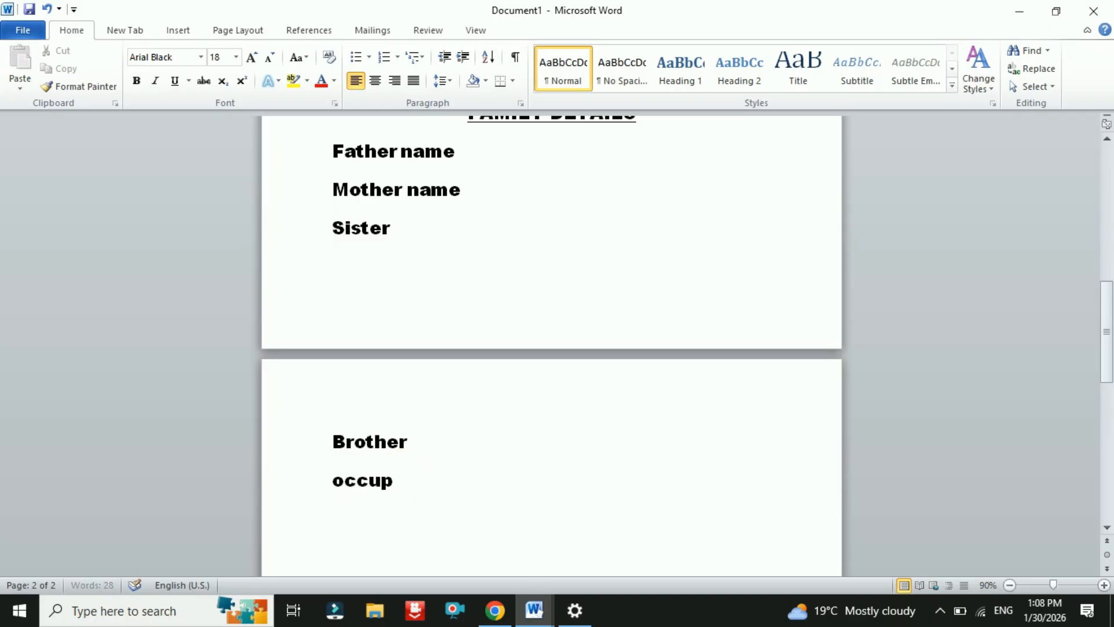
pyautogui.write('ation')
pyautogui.press('Return')
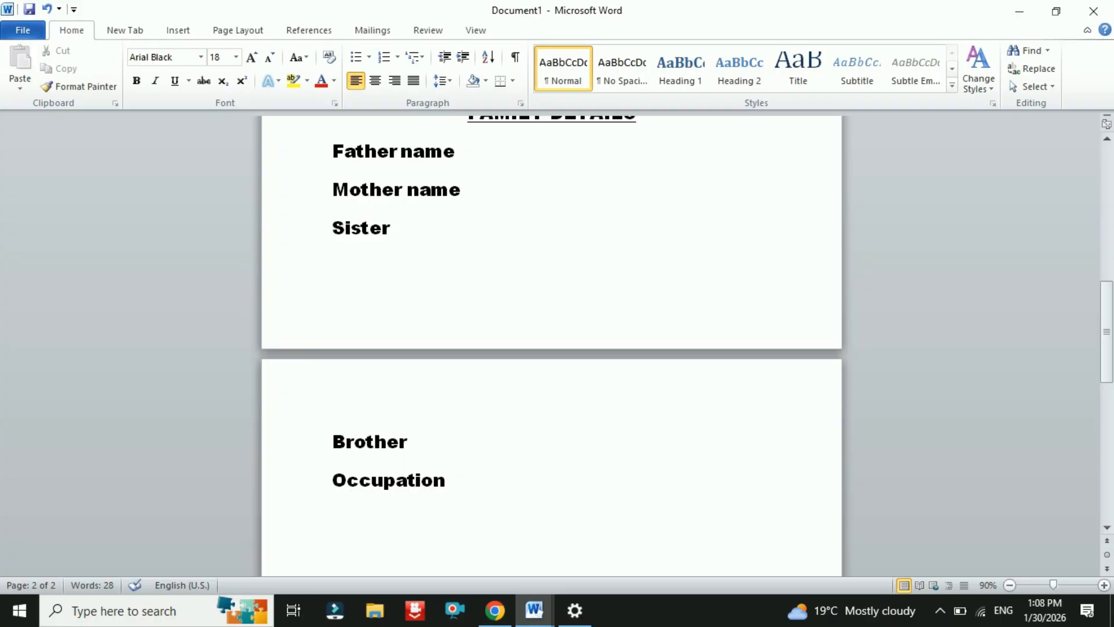
pyautogui.scroll(-5, 462, 490)
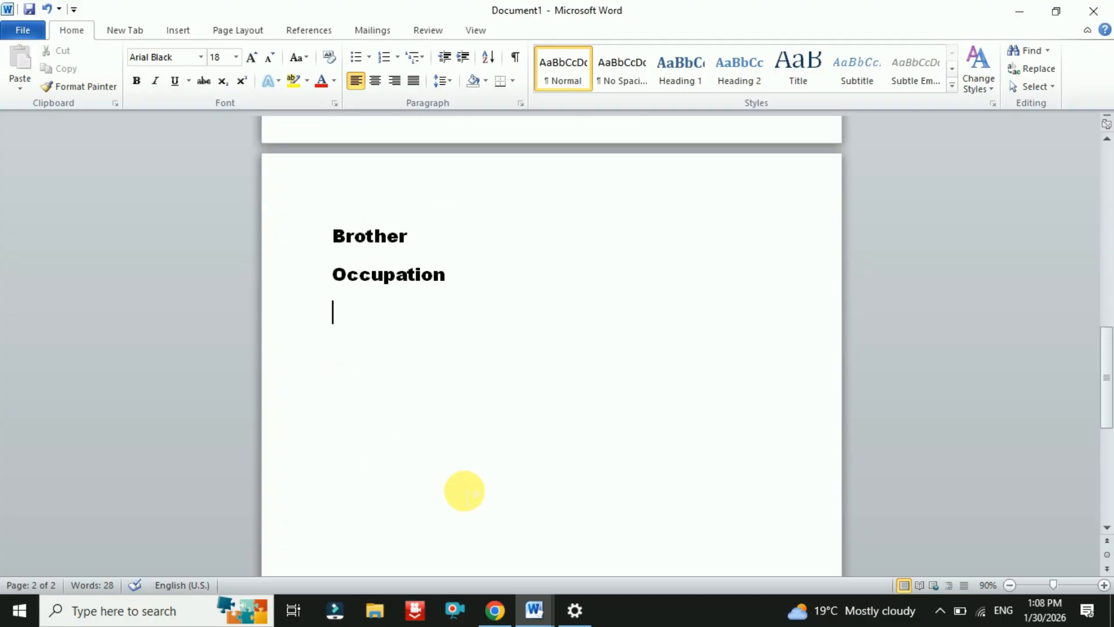
# - Type 'address details' and make it centred, bold and underlined
pyautogui.write('addr')
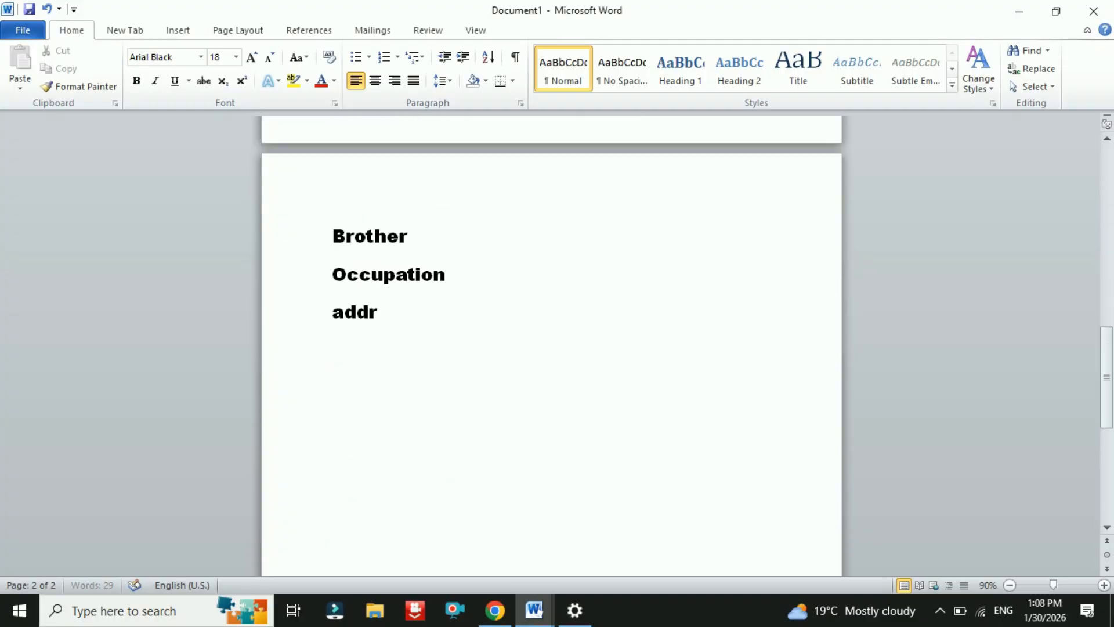
pyautogui.write('ess d')
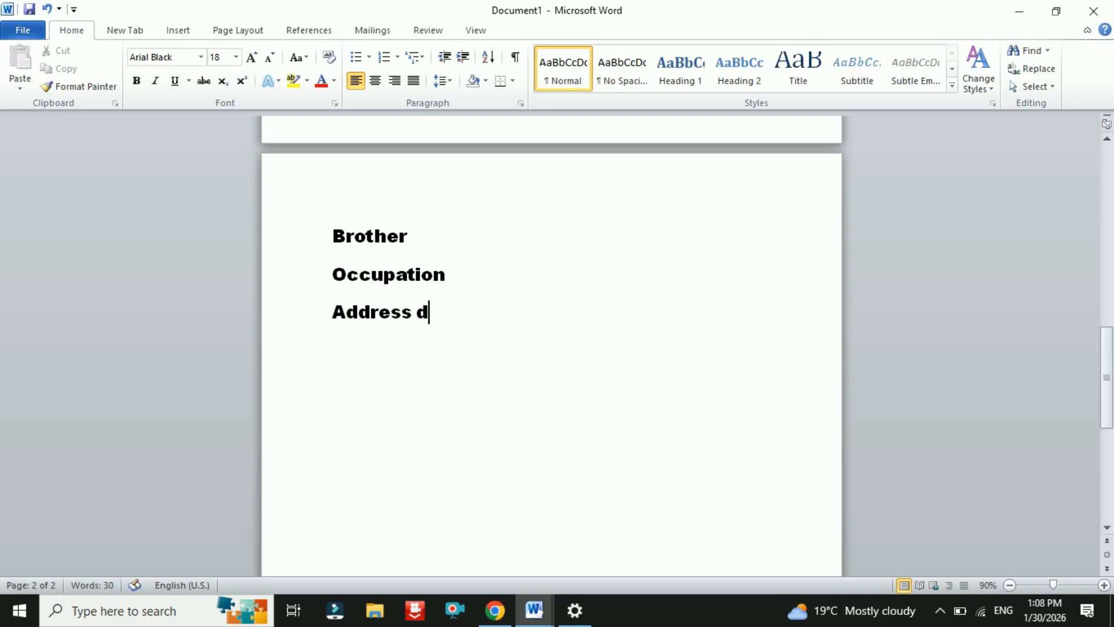
pyautogui.write('etails')
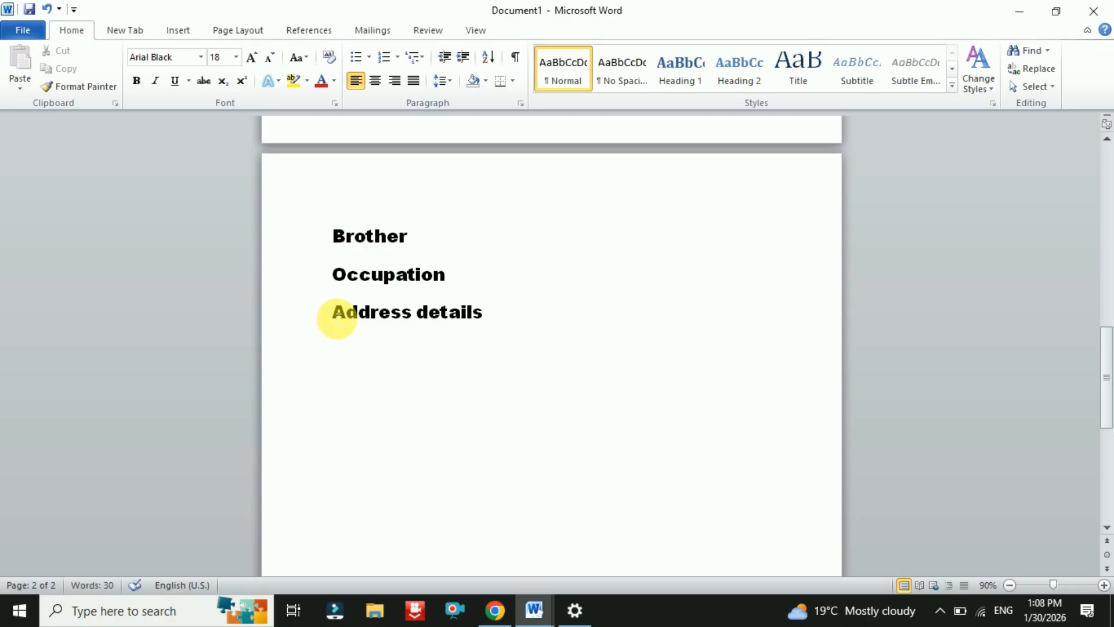
pyautogui.moveTo(331, 312); pyautogui.dragTo(470, 321)
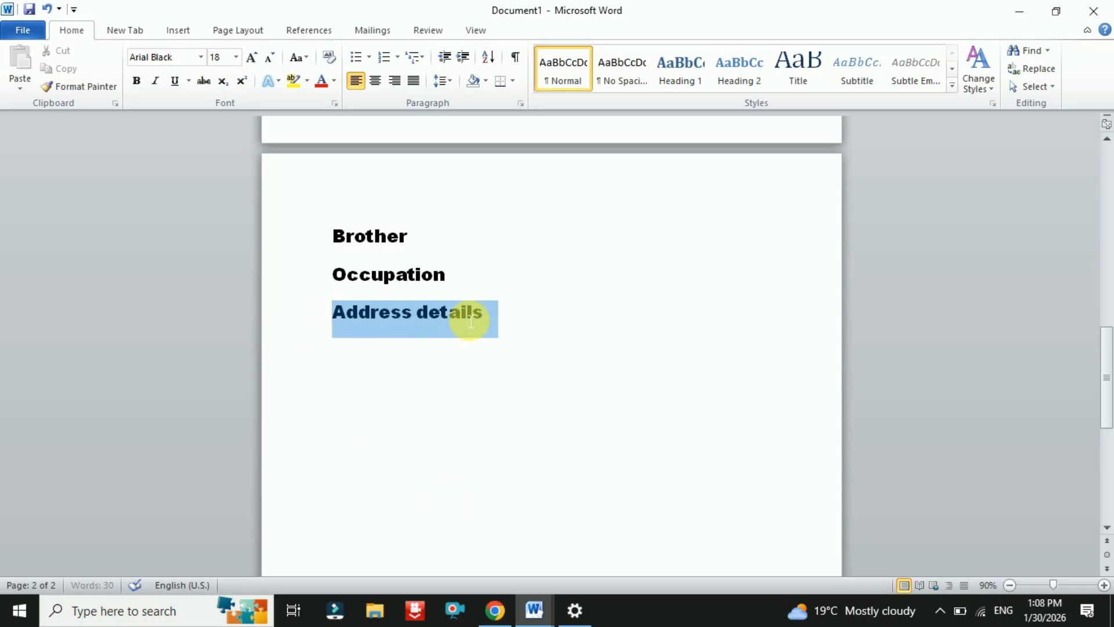
pyautogui.click(375, 80)
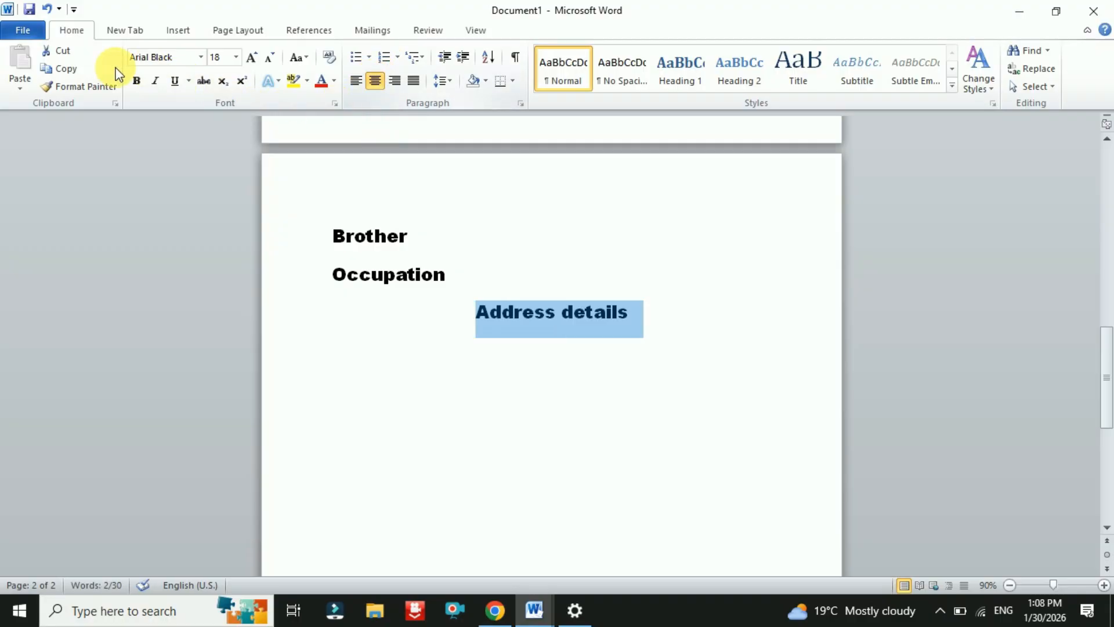
pyautogui.click(139, 84)
pyautogui.click(176, 84)
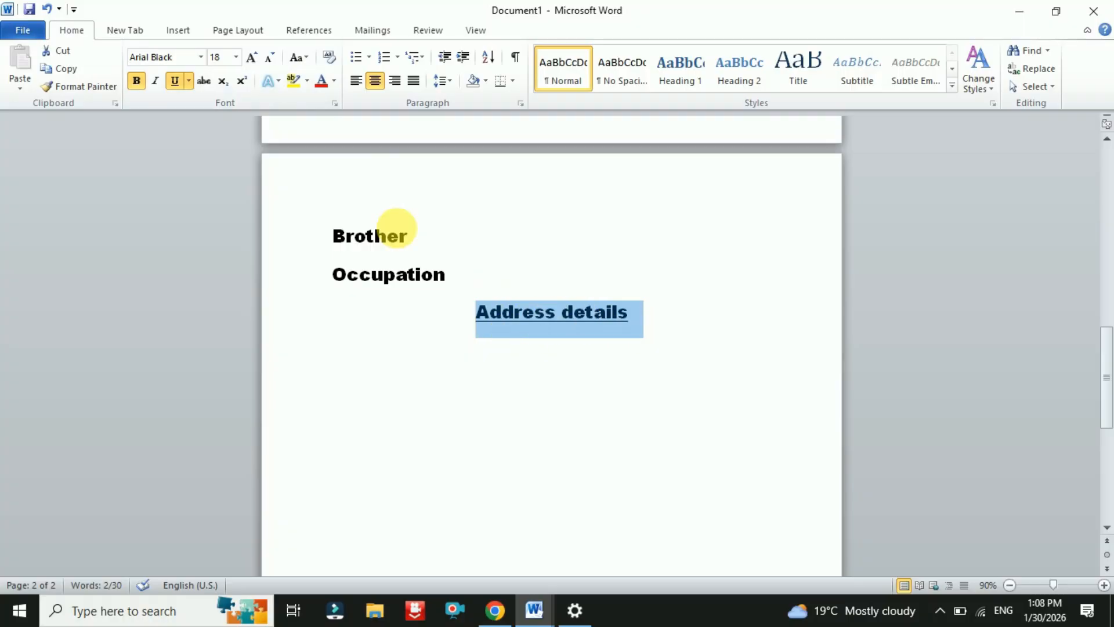
# - Change the heading to UPPERCASE ADDRESS DETAILS and start a new line below
pyautogui.click(304, 58)
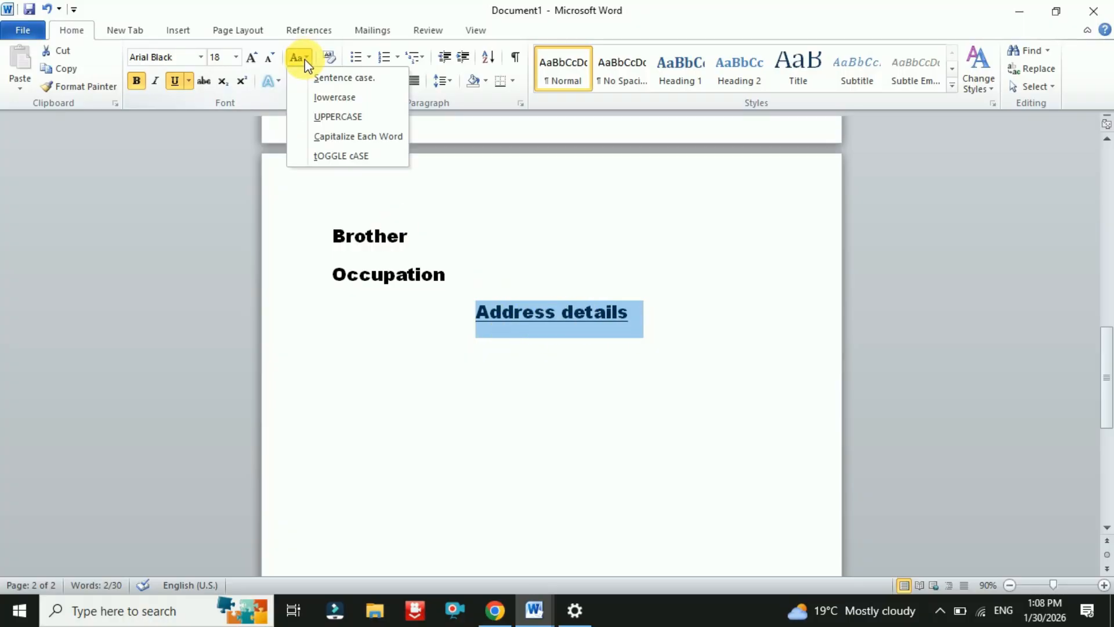
pyautogui.click(321, 116)
pyautogui.click(489, 307)
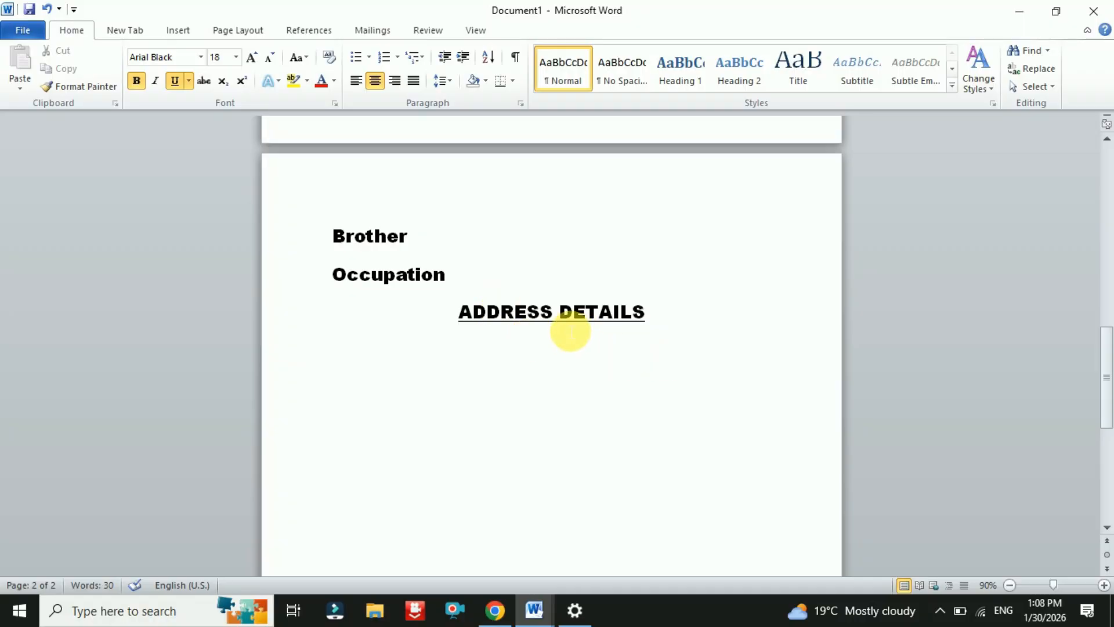
pyautogui.click(658, 322)
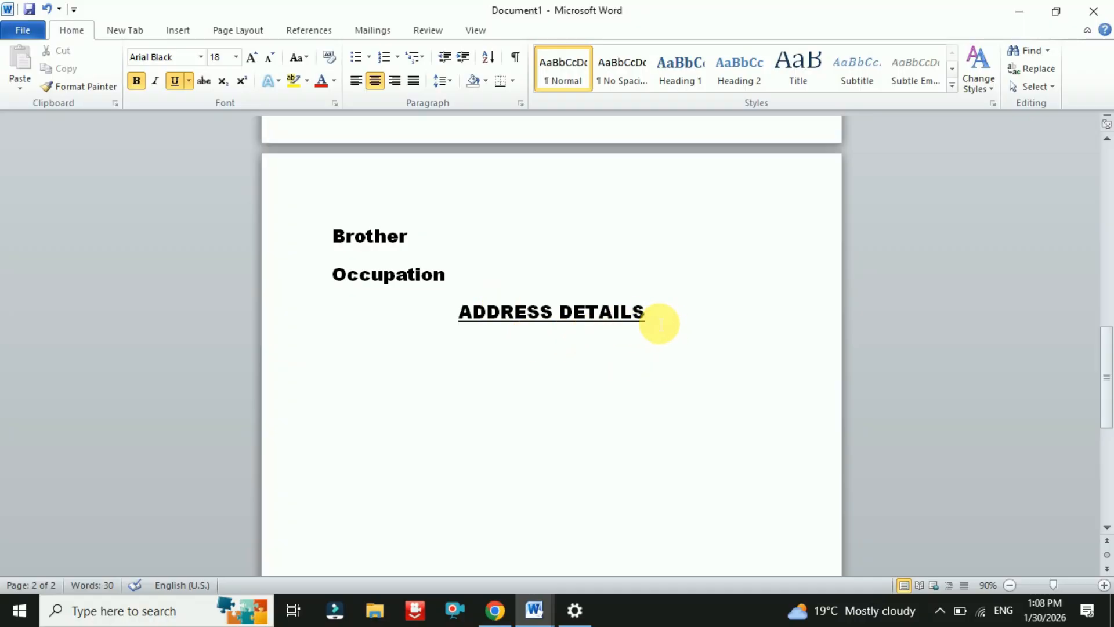
pyautogui.press('Return')
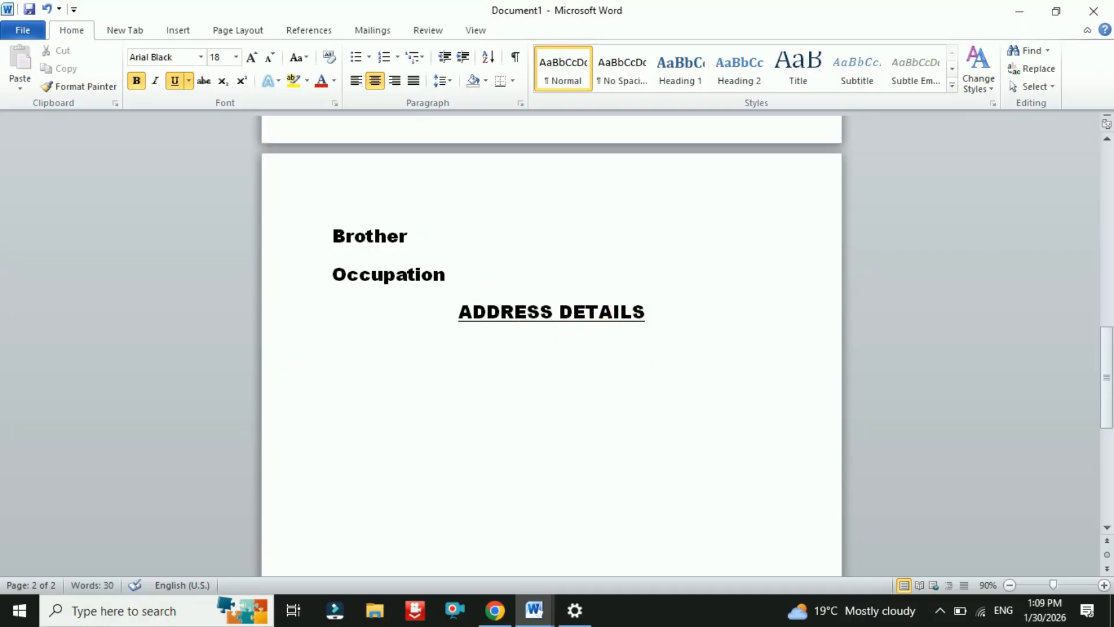
# - Add a left-aligned, non-underlined Address label and begin a Contact No. line
pyautogui.click(357, 81)
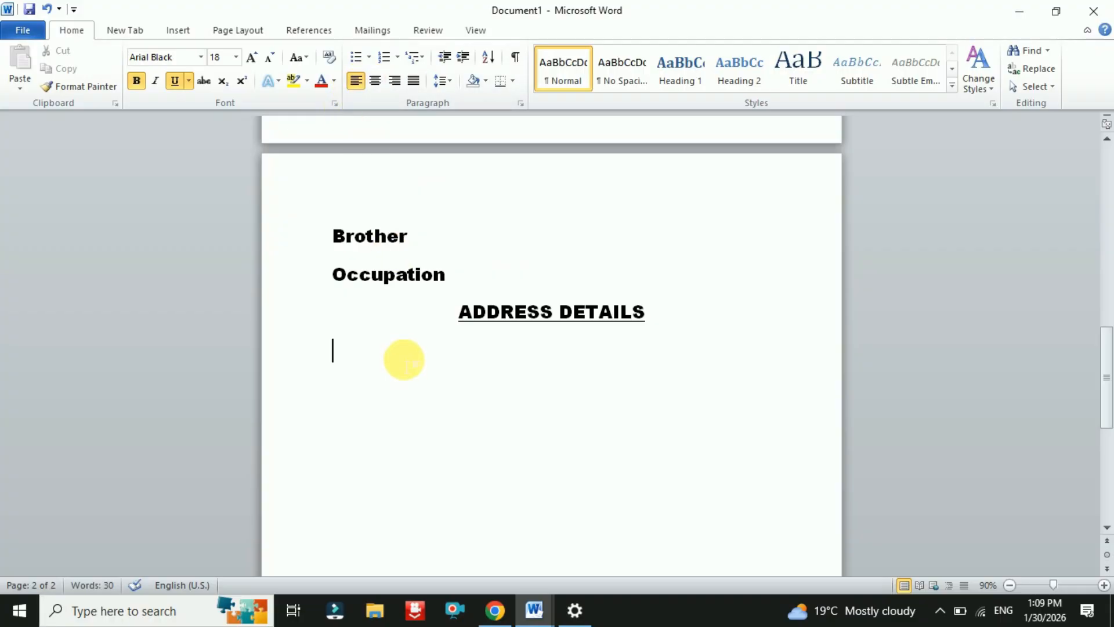
pyautogui.write('address')
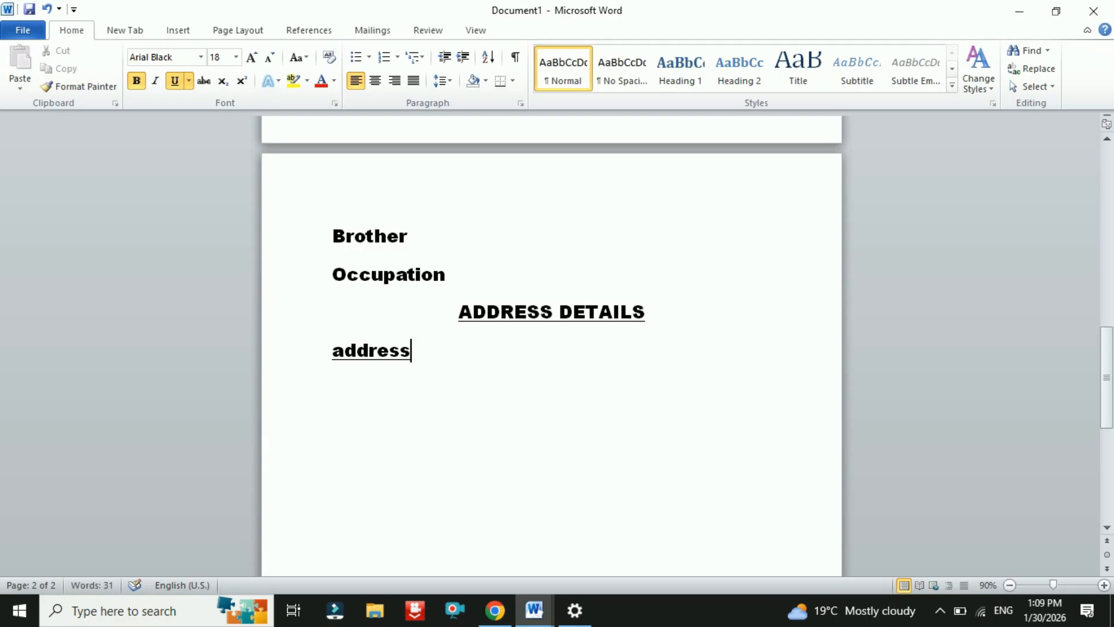
pyautogui.doubleClick(390, 364)
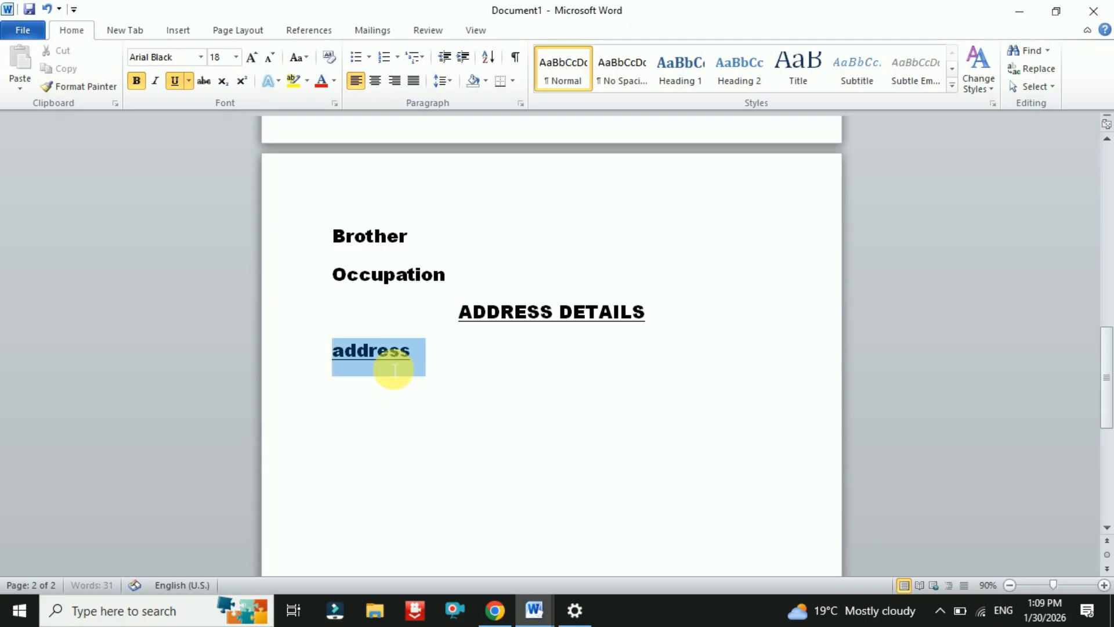
pyautogui.click(179, 85)
pyautogui.click(415, 357)
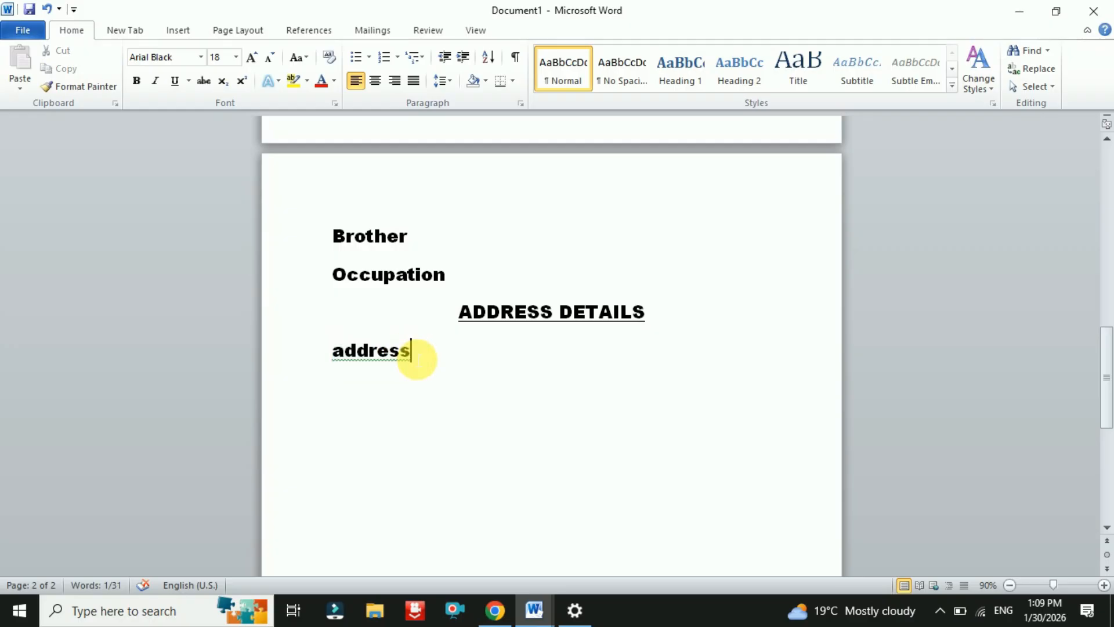
pyautogui.press('Return')
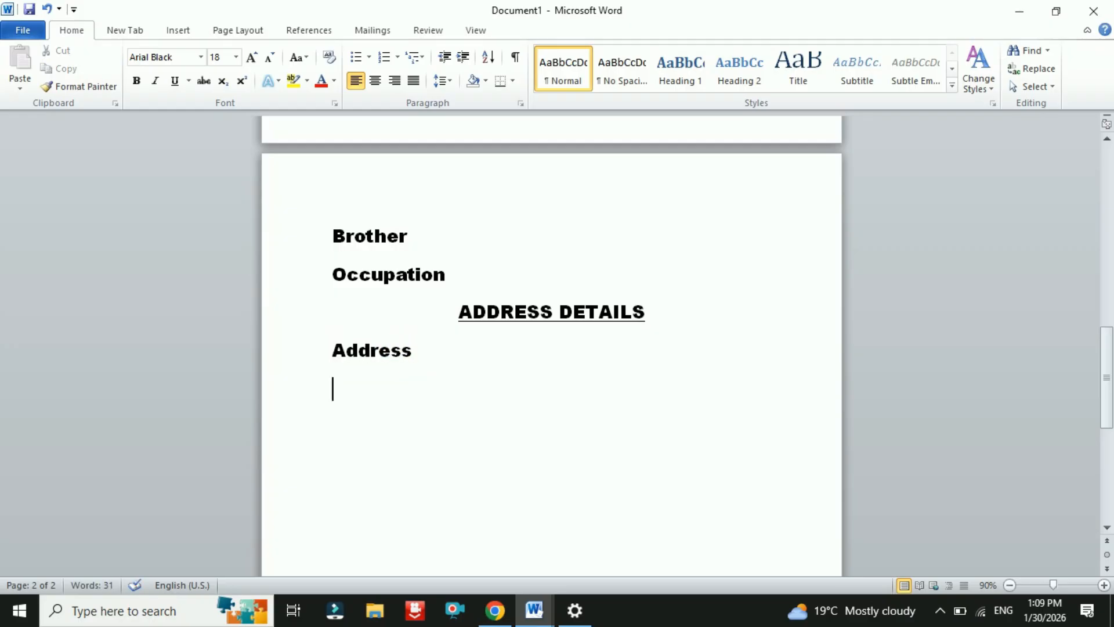
pyautogui.write('cont')
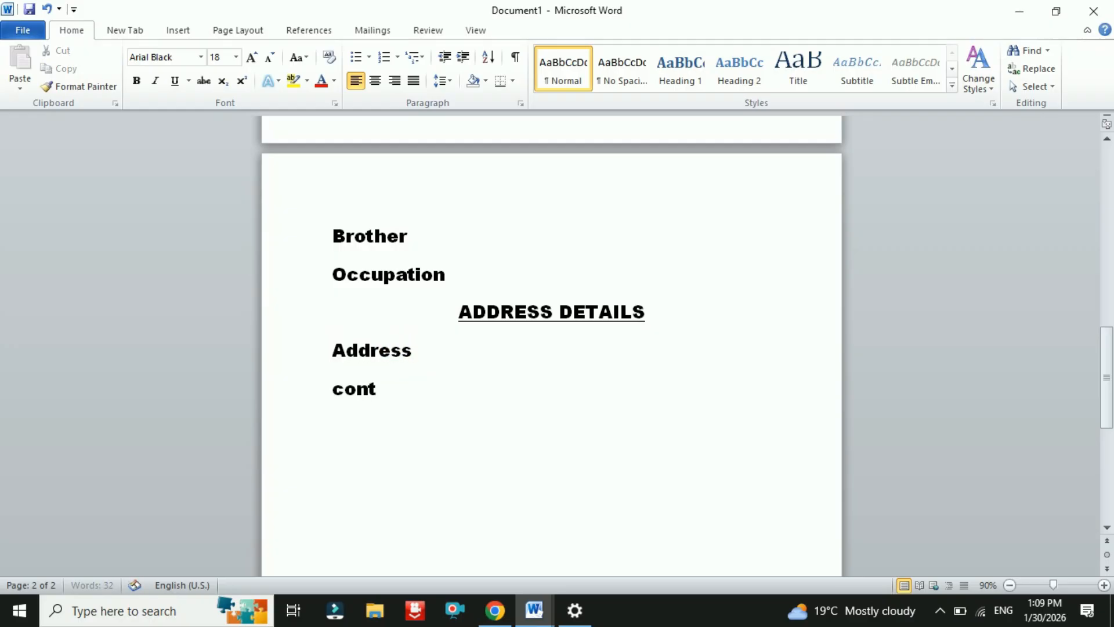
pyautogui.write('act ')
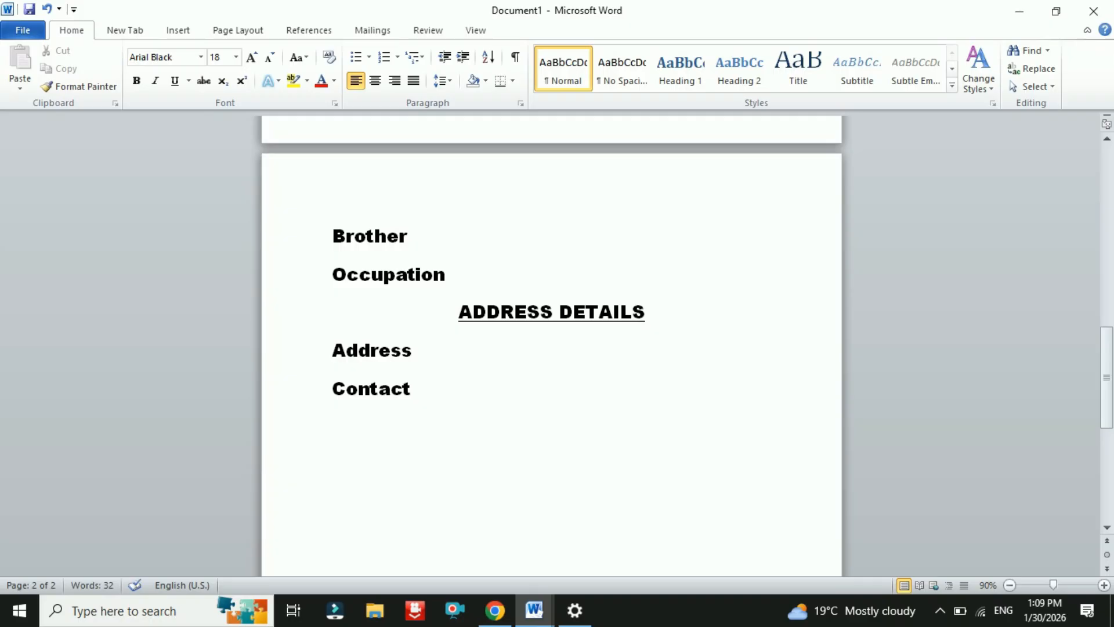
pyautogui.write('No.')
# - Scroll through the biodata to review the personal and family detail labels
pyautogui.scroll(10, 436, 361)
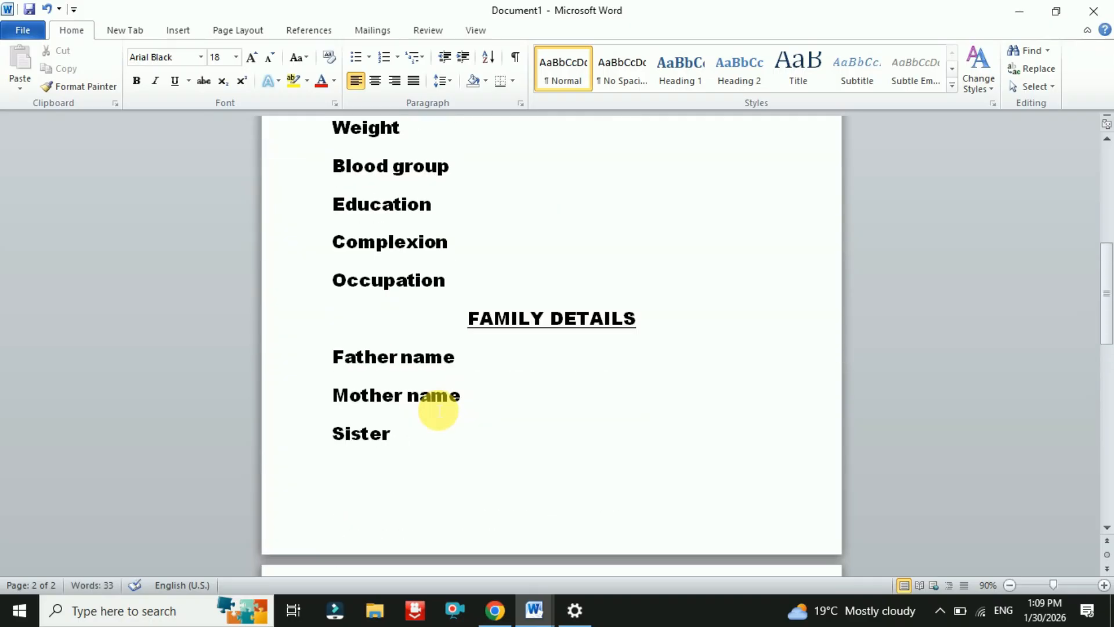
pyautogui.scroll(1, 439, 410)
pyautogui.scroll(3, 440, 410)
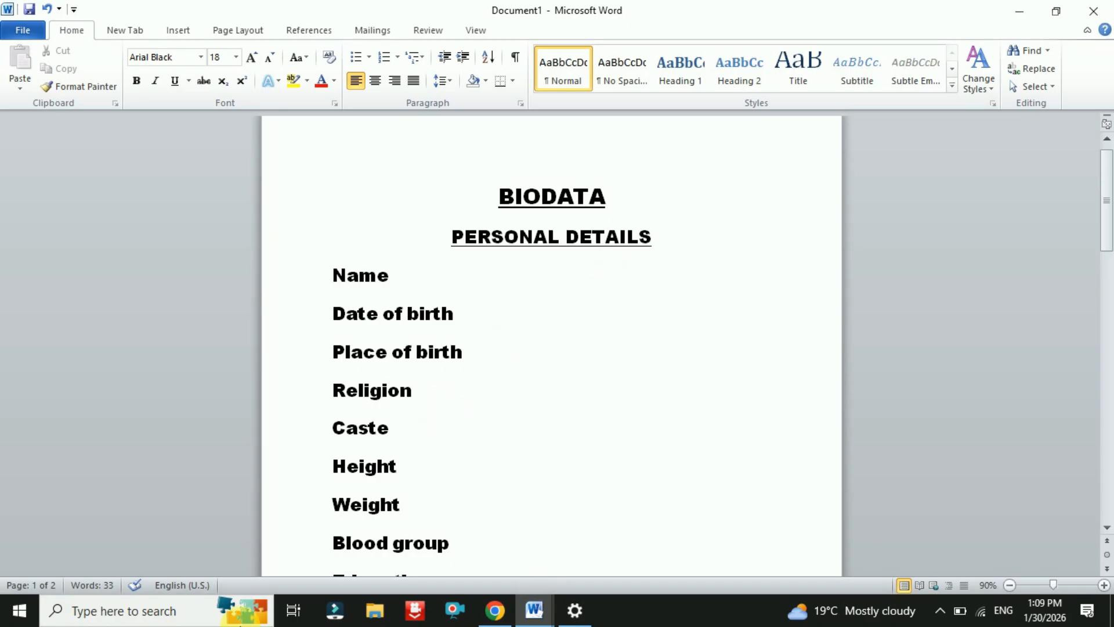
pyautogui.scroll(-10, 371, 487)
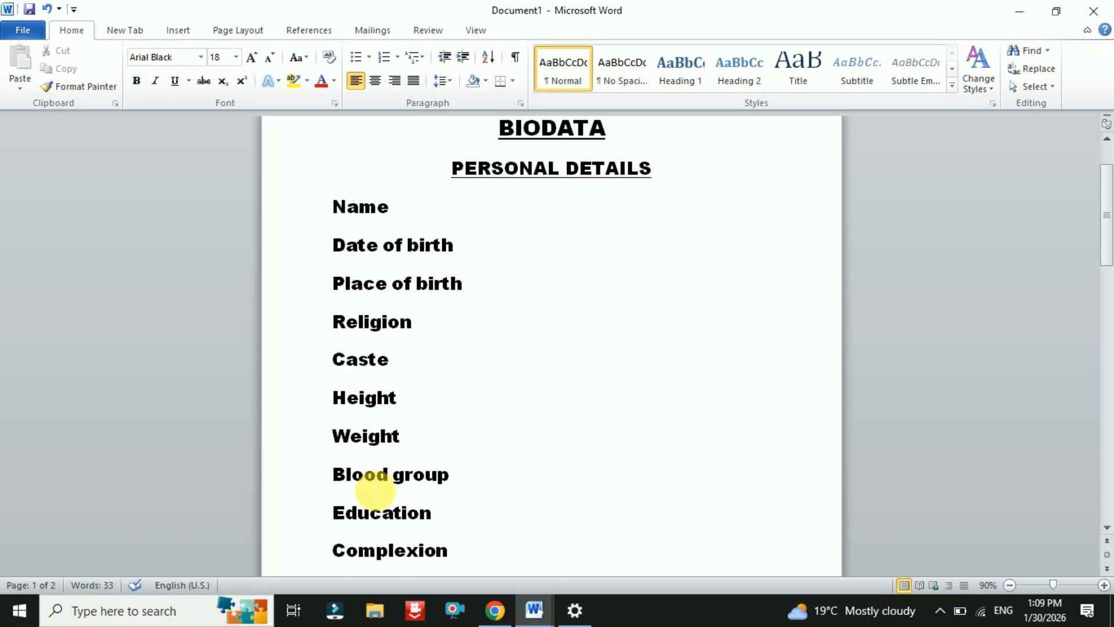
pyautogui.scroll(-4, 375, 491)
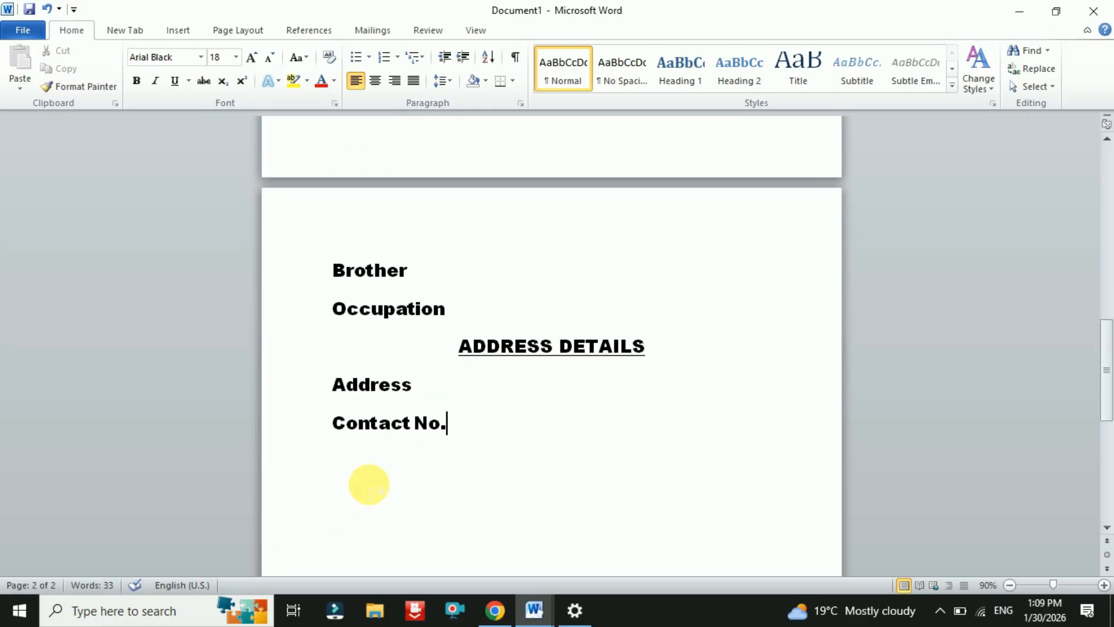
pyautogui.scroll(7, 376, 491)
pyautogui.scroll(5, 375, 487)
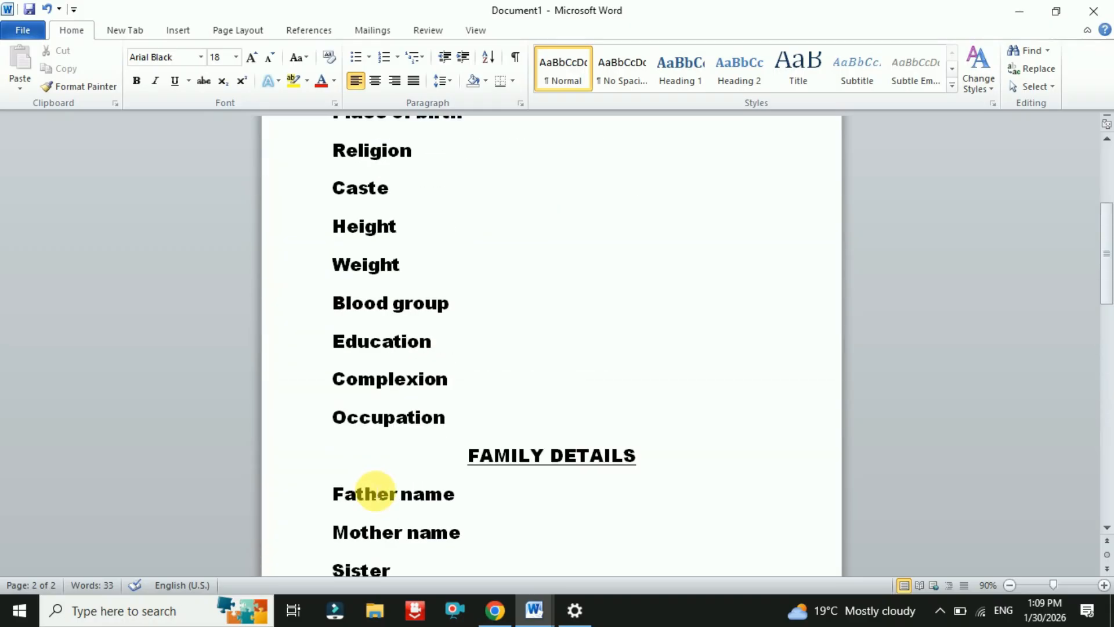
pyautogui.scroll(-1, 467, 516)
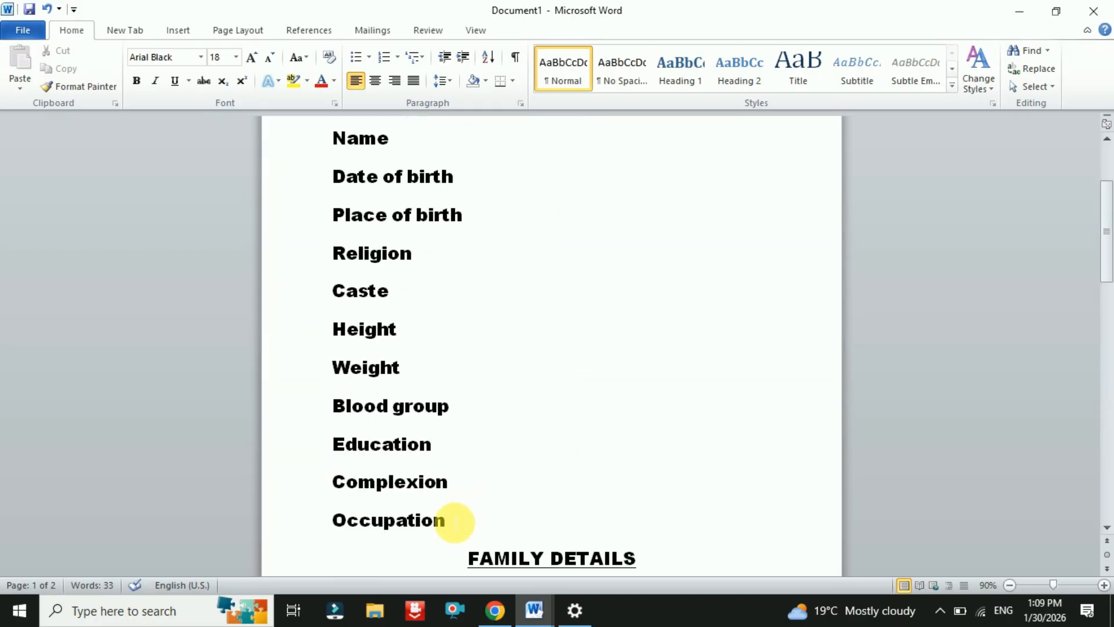
# - Zoom out and shrink the personal detail rows, Name through Occupation, two font sizes
pyautogui.click(1011, 584)
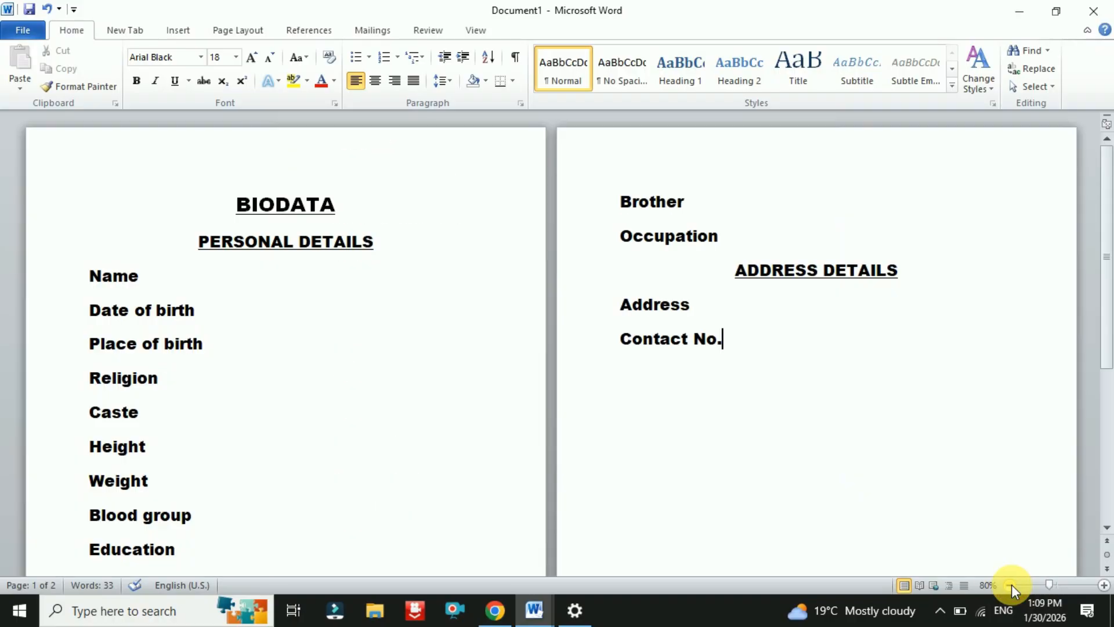
pyautogui.click(1010, 585)
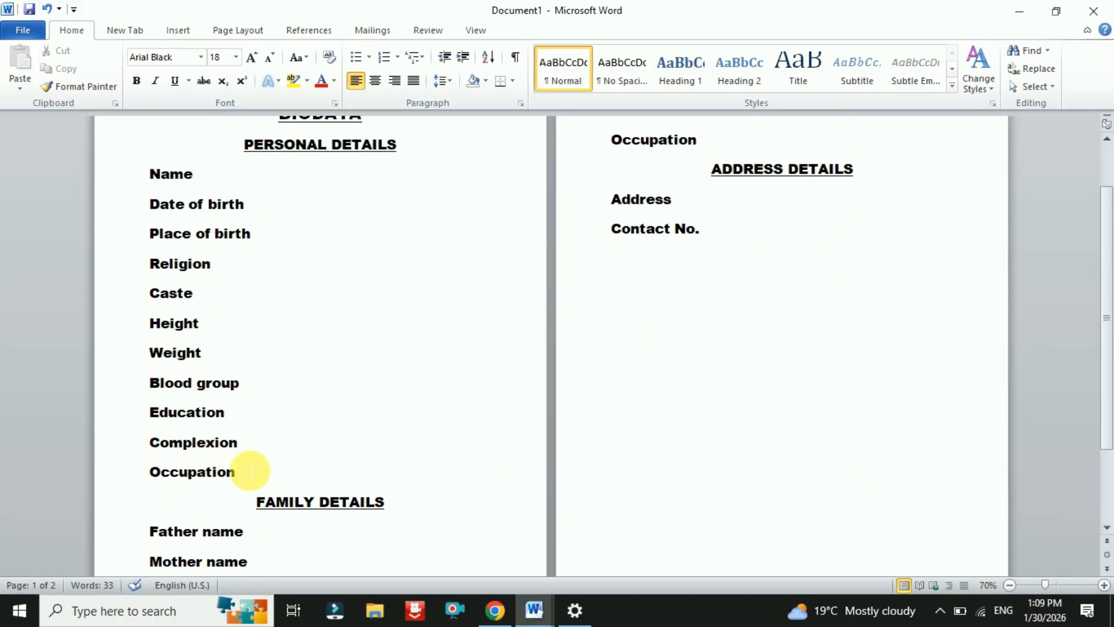
pyautogui.moveTo(246, 473); pyautogui.dragTo(108, 188)
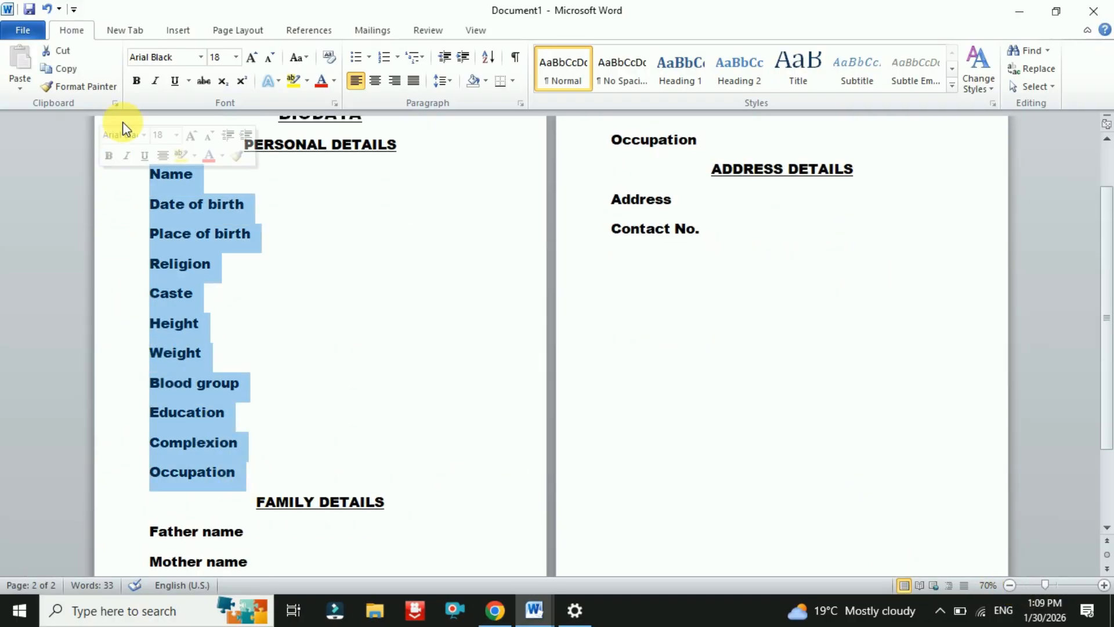
pyautogui.click(266, 62)
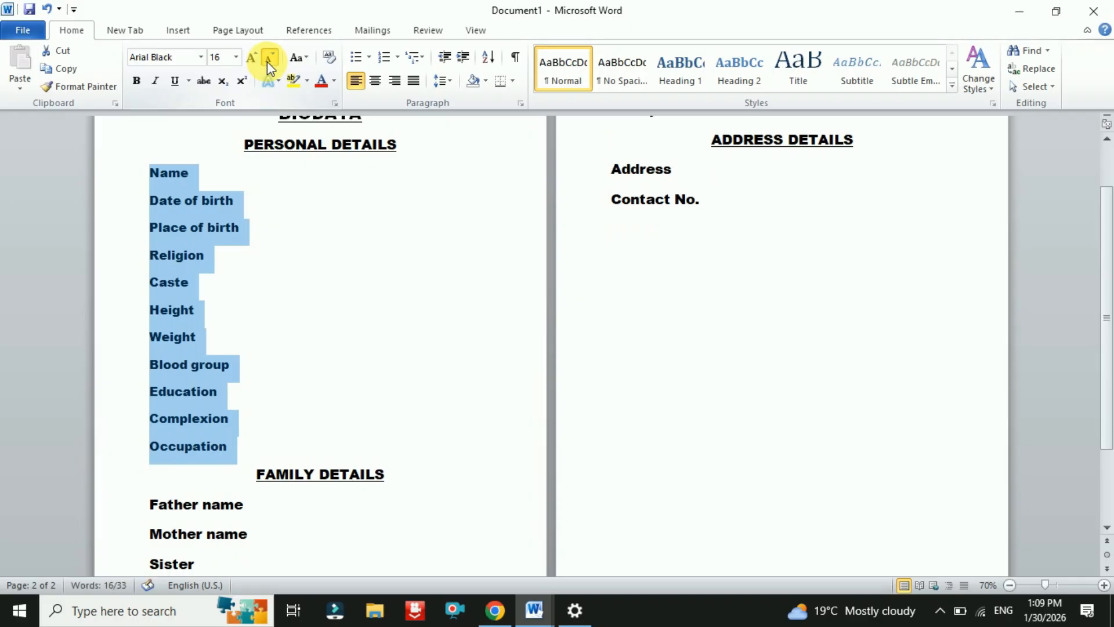
pyautogui.click(267, 62)
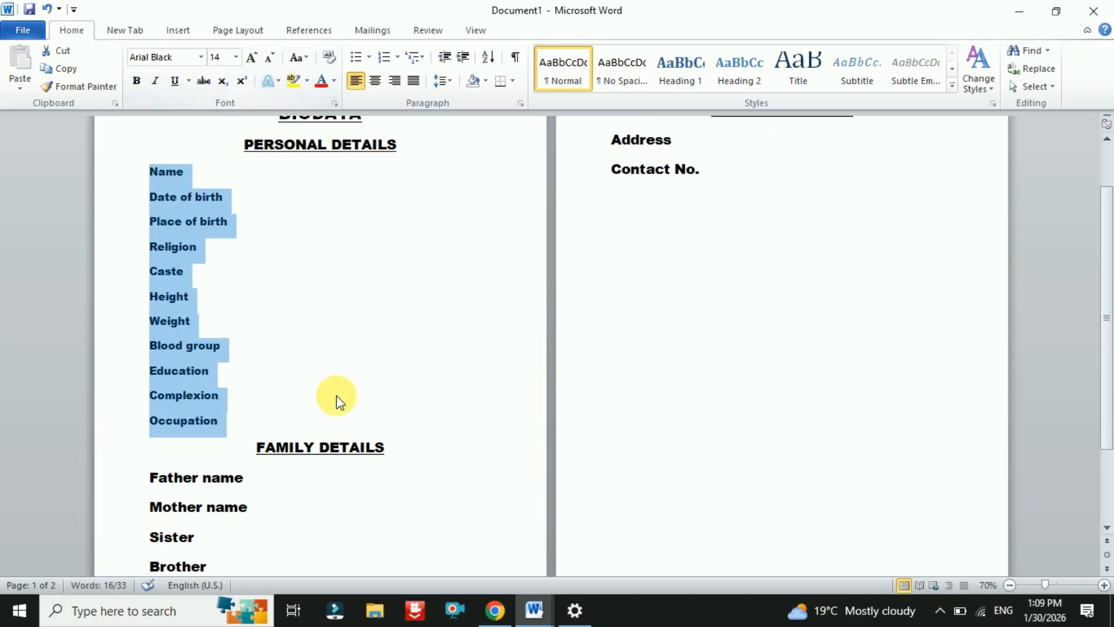
# - Shrink the family detail lines, Father name through Occupation, two font sizes as well
pyautogui.scroll(-3, 339, 398)
pyautogui.moveTo(232, 491); pyautogui.dragTo(139, 370)
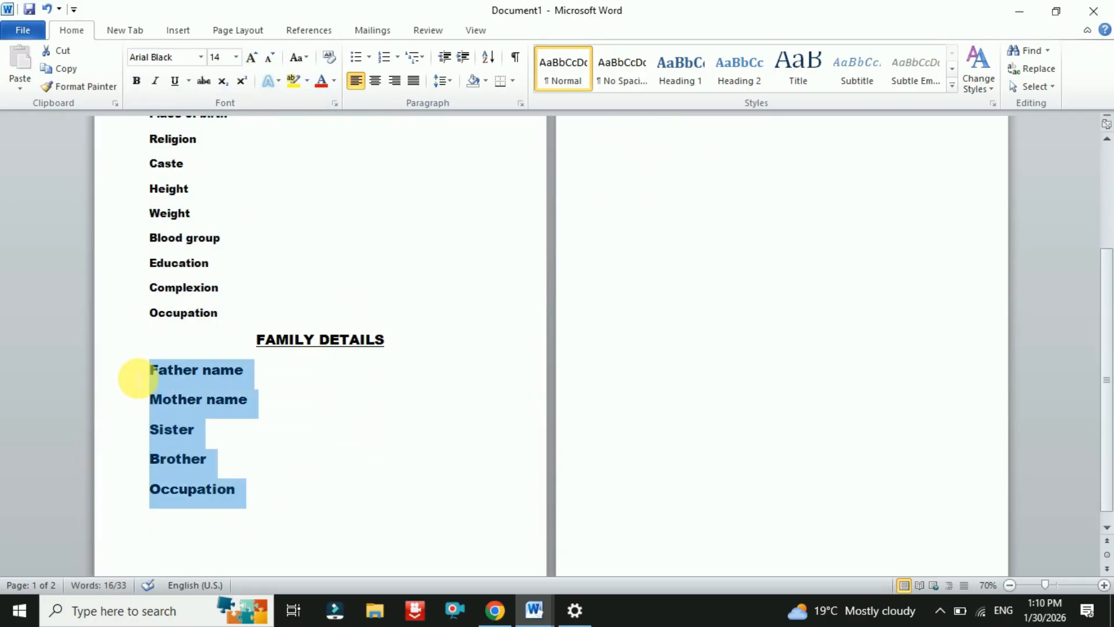
pyautogui.click(265, 62)
pyautogui.click(265, 62)
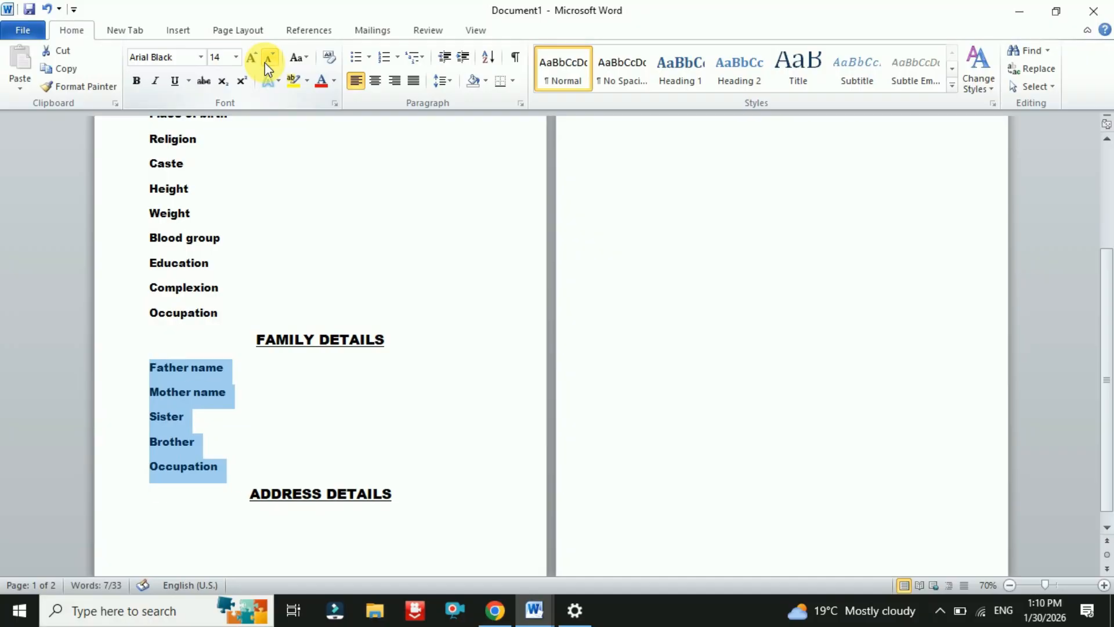
pyautogui.scroll(5, 360, 372)
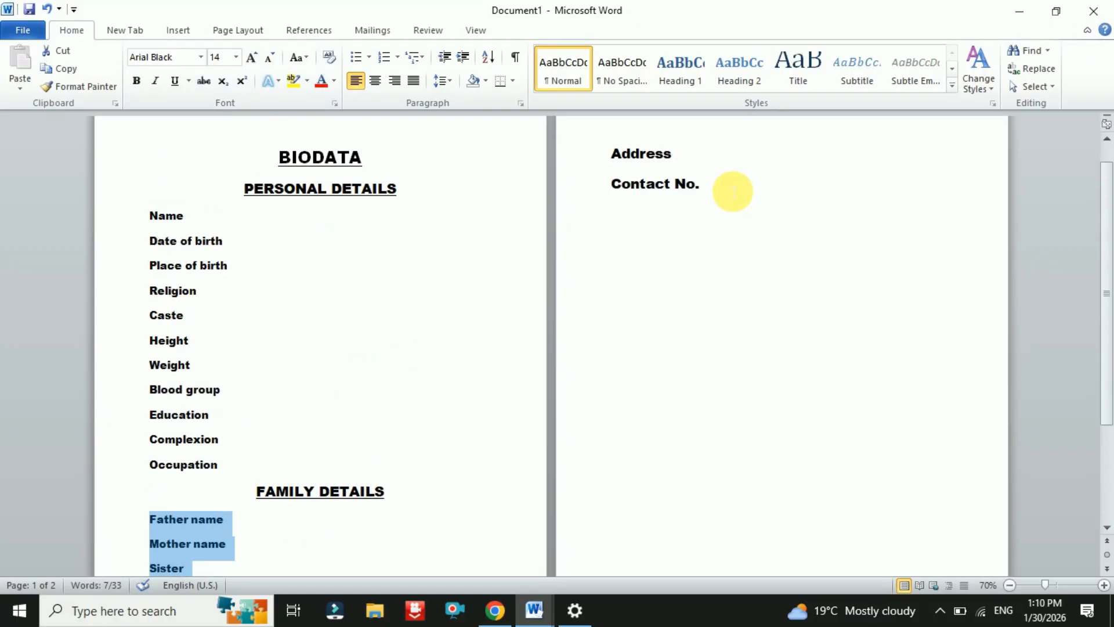
pyautogui.moveTo(731, 189); pyautogui.dragTo(609, 152)
pyautogui.scroll(-5, 572, 472)
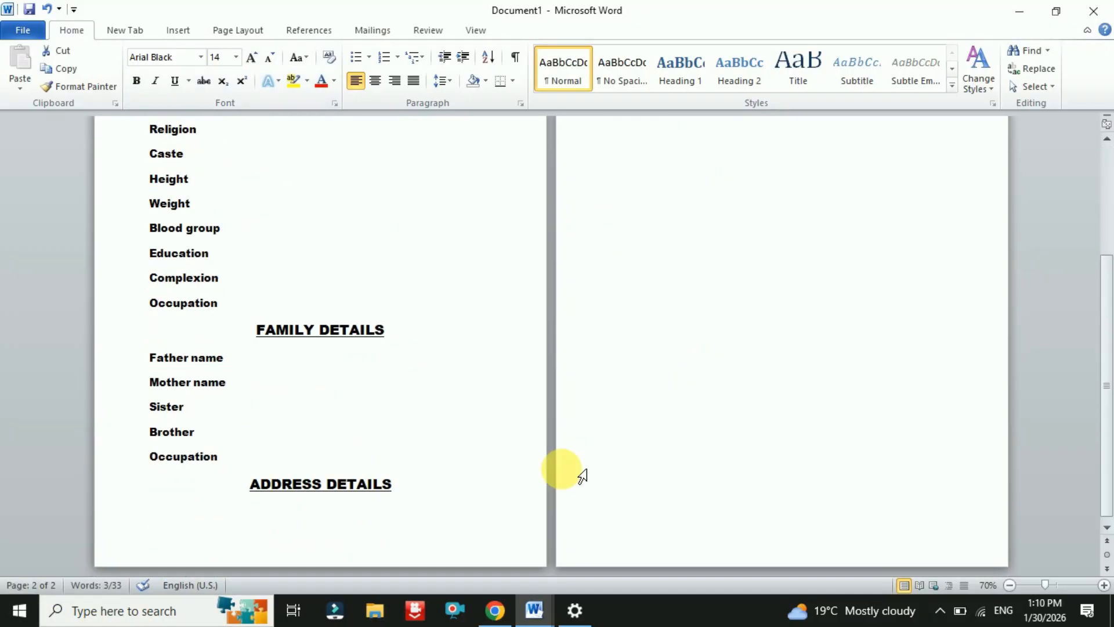
pyautogui.scroll(3, 241, 522)
pyautogui.scroll(2, 89, 249)
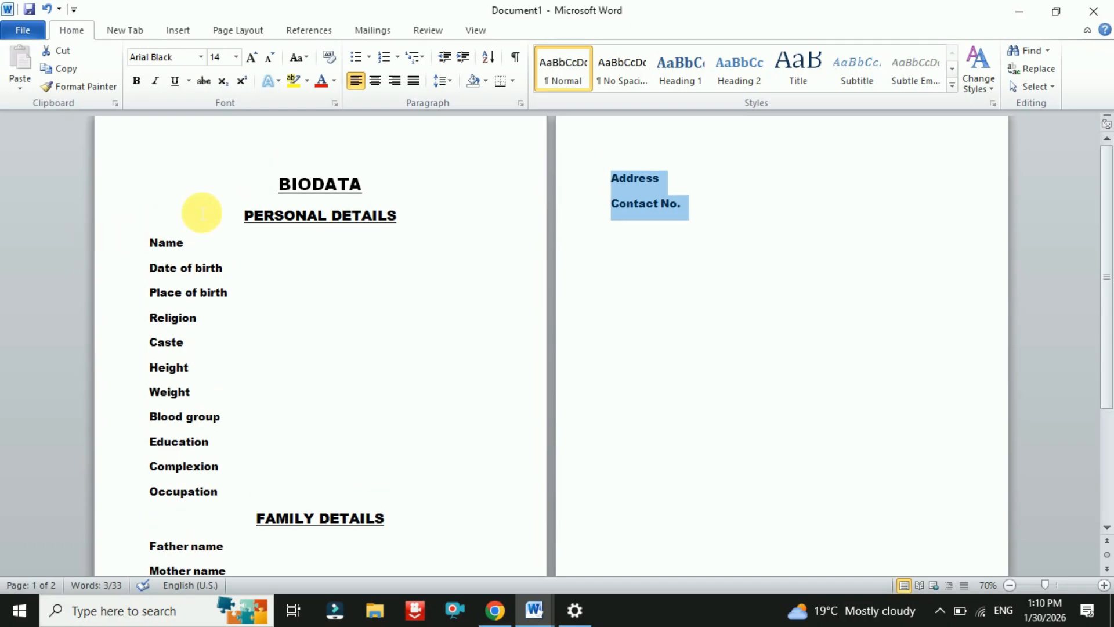
# - Re-centre the BIODATA title and check the one-page layout
pyautogui.click(279, 184)
pyautogui.scroll(1, 303, 358)
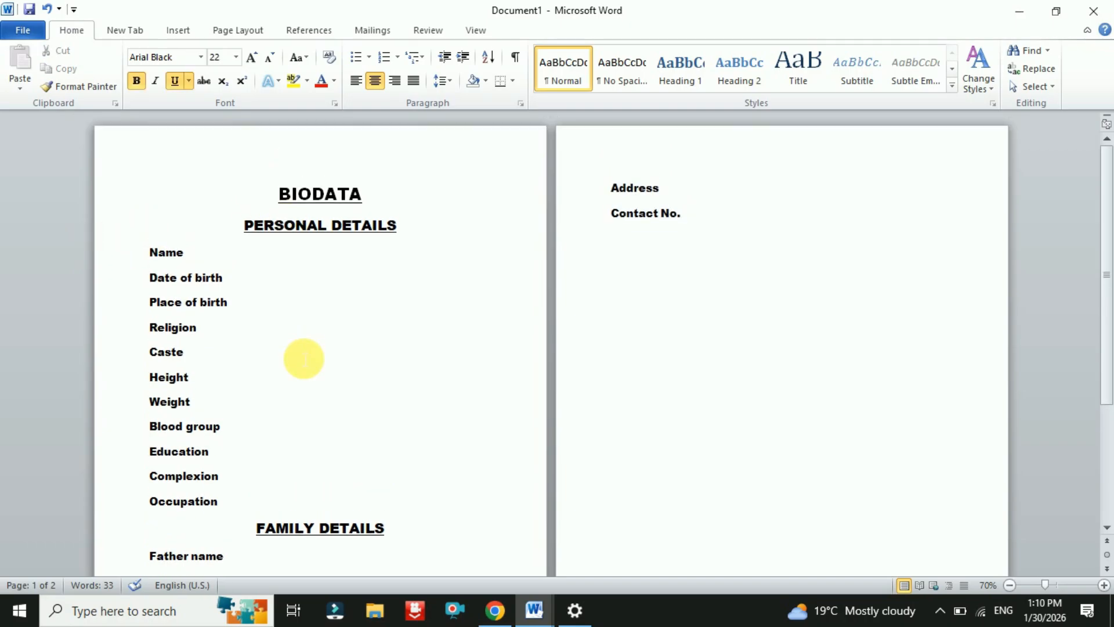
pyautogui.hotkey('ctrl', 'l')
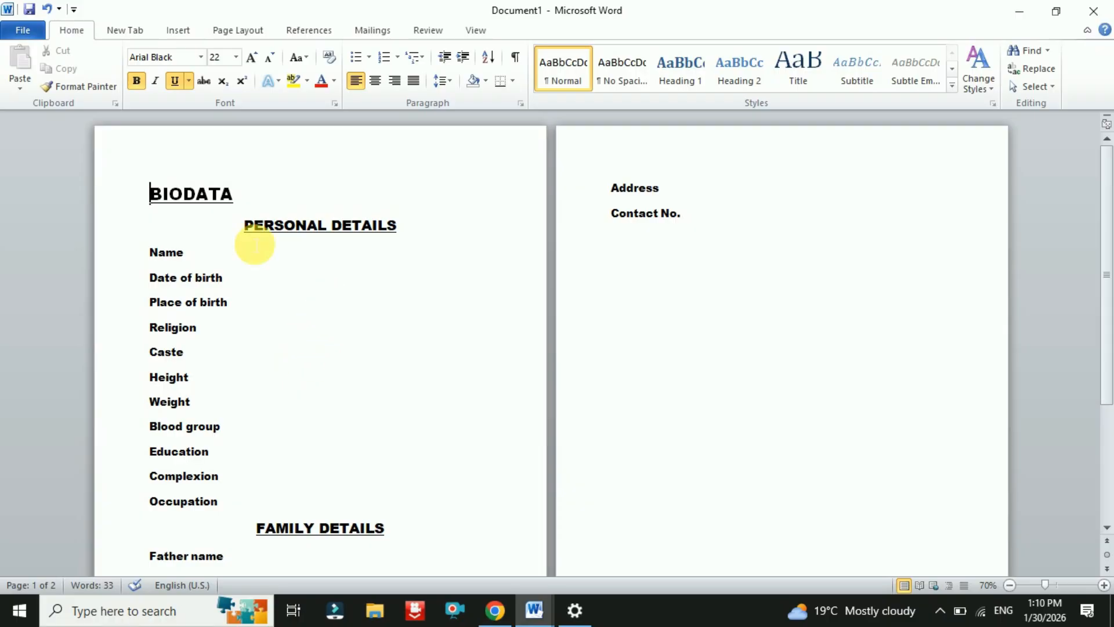
pyautogui.doubleClick(215, 195)
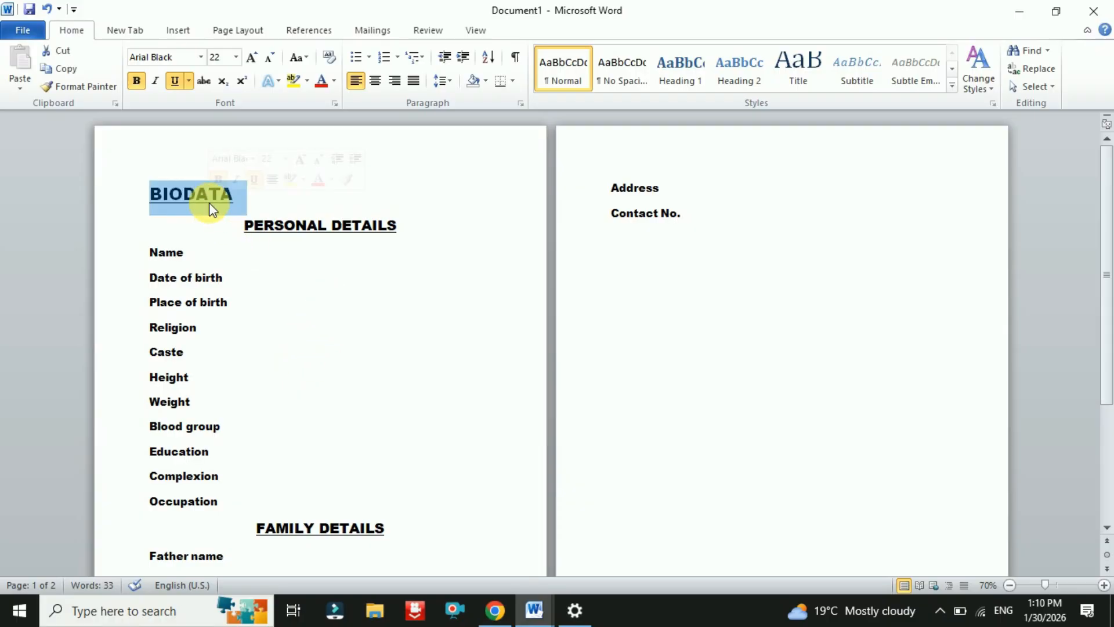
pyautogui.click(377, 84)
pyautogui.scroll(-5, 301, 439)
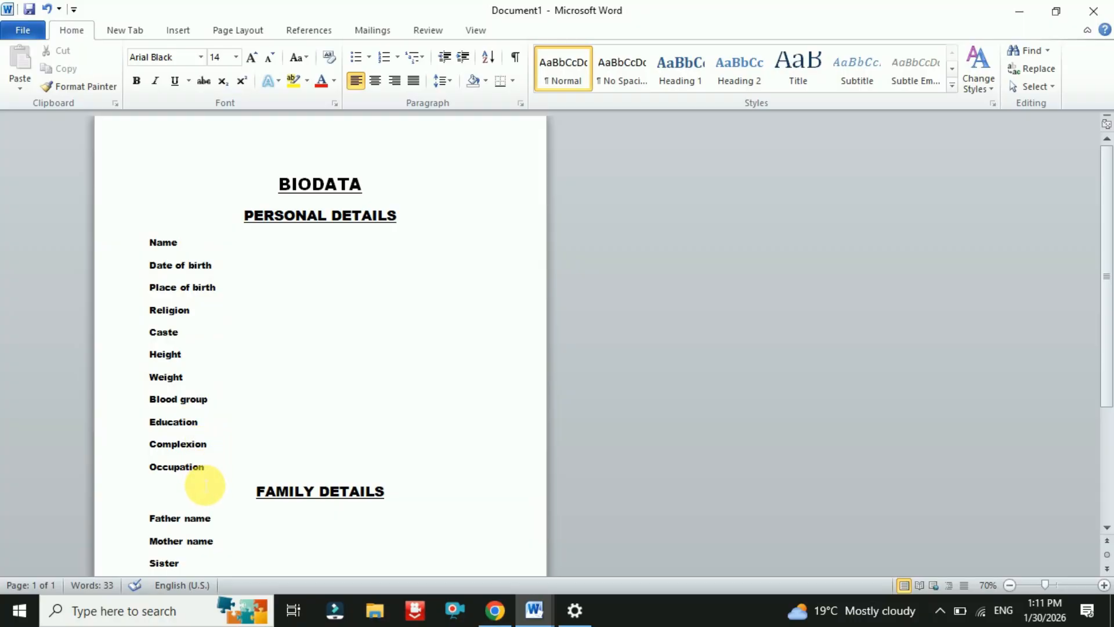
pyautogui.scroll(-3, 206, 485)
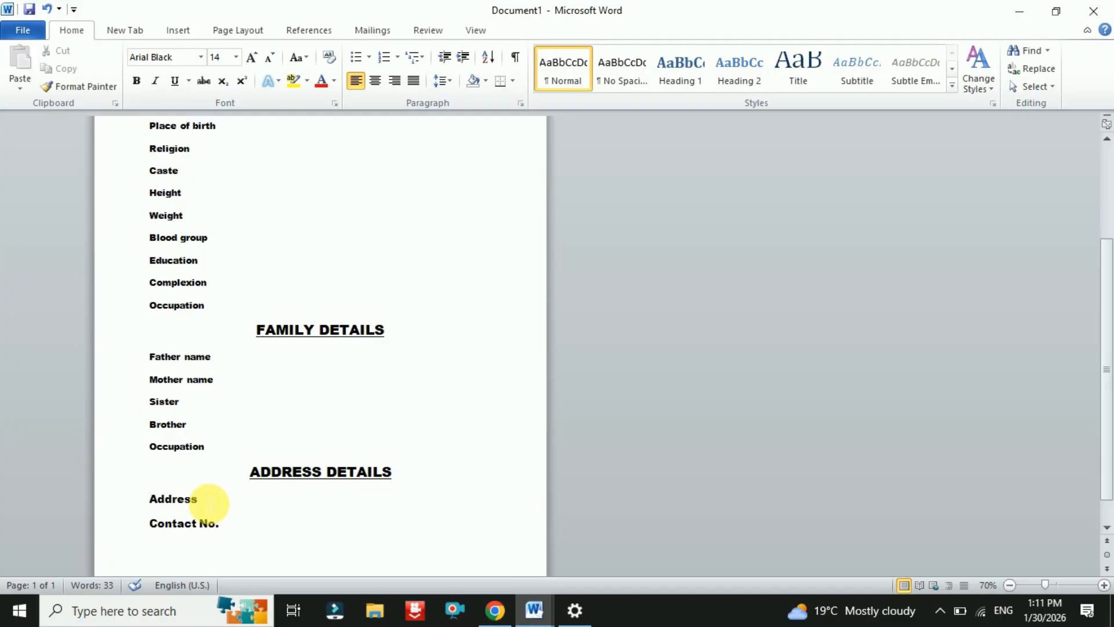
pyautogui.scroll(3, 209, 503)
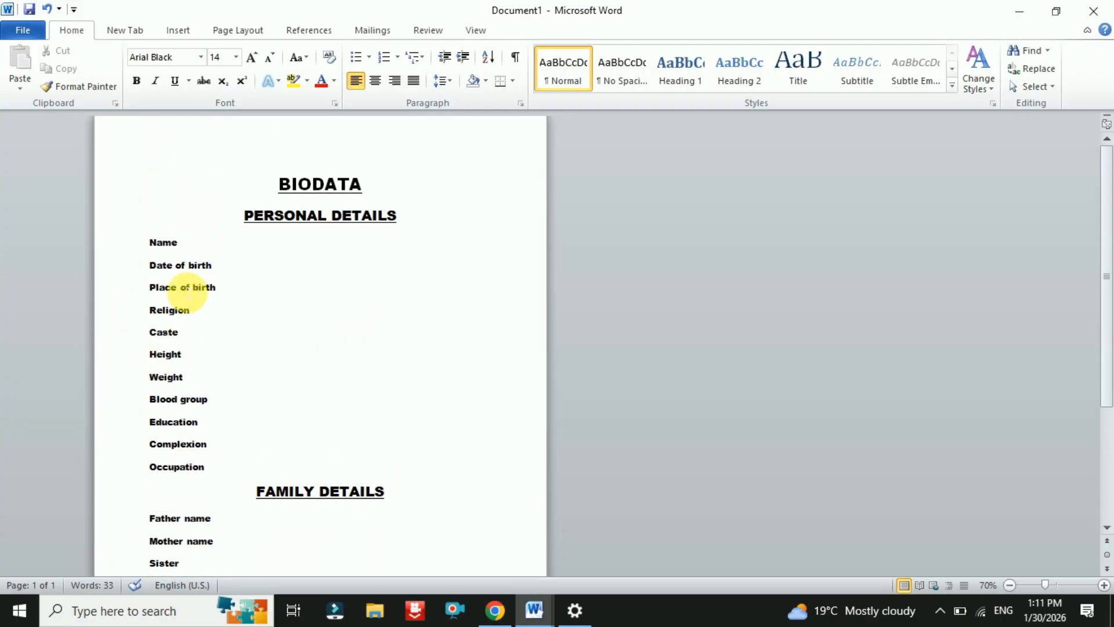
pyautogui.click(1104, 585)
pyautogui.click(1104, 585)
pyautogui.click(1104, 585)
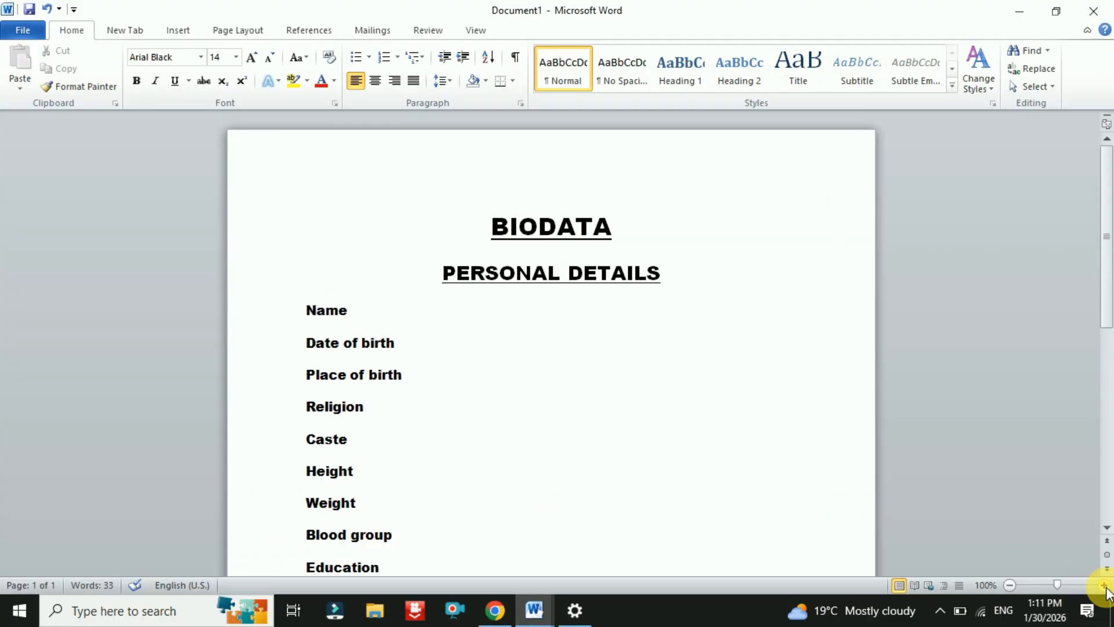
pyautogui.click(1104, 585)
pyautogui.click(1105, 585)
pyautogui.scroll(-5, 926, 530)
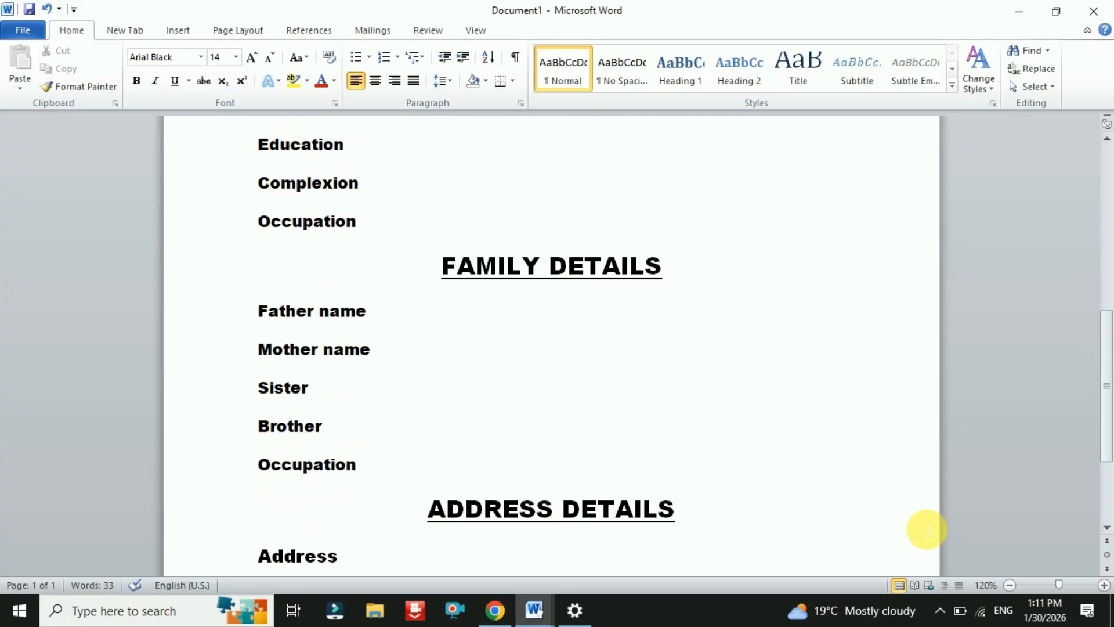
pyautogui.scroll(-3, 926, 529)
pyautogui.scroll(2, 926, 529)
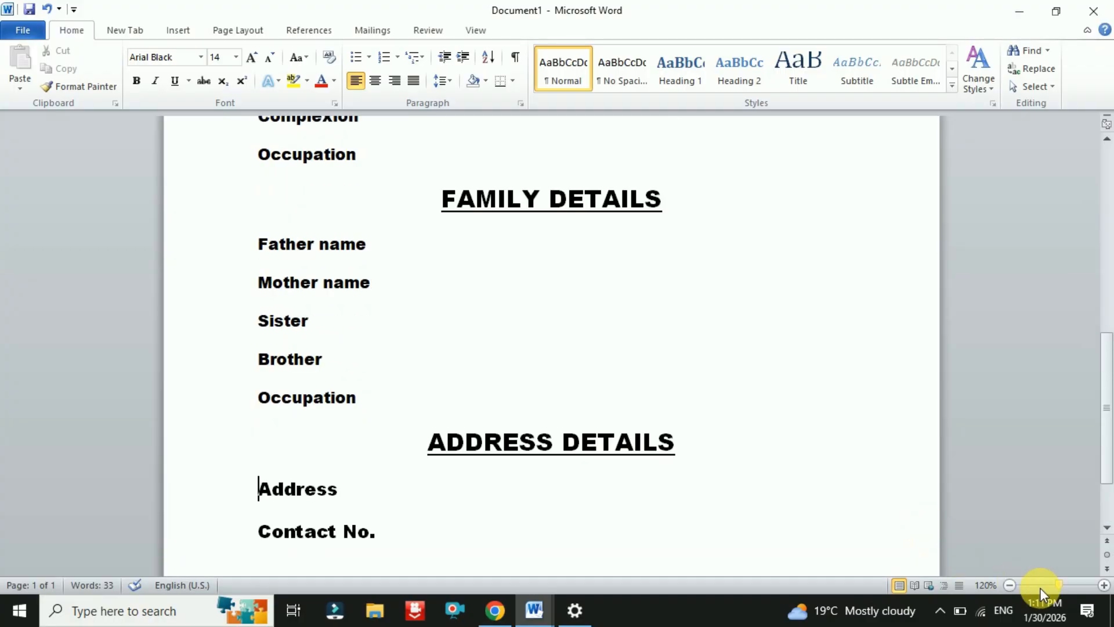
pyautogui.click(1011, 585)
pyautogui.click(1010, 584)
pyautogui.click(1010, 584)
pyautogui.scroll(5, 680, 499)
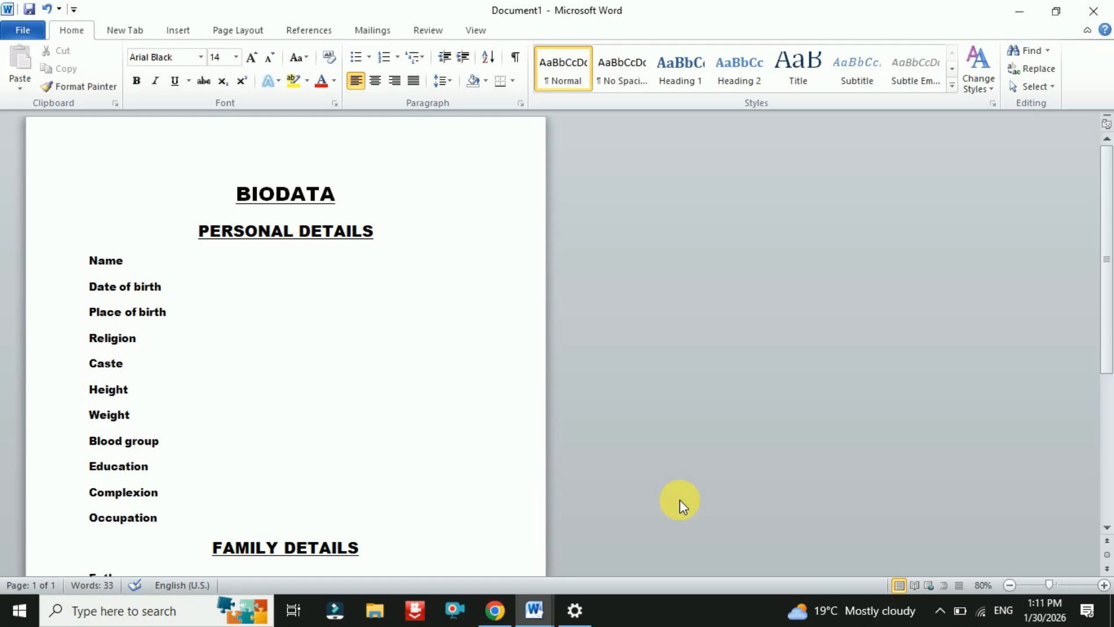
pyautogui.scroll(1, 485, 353)
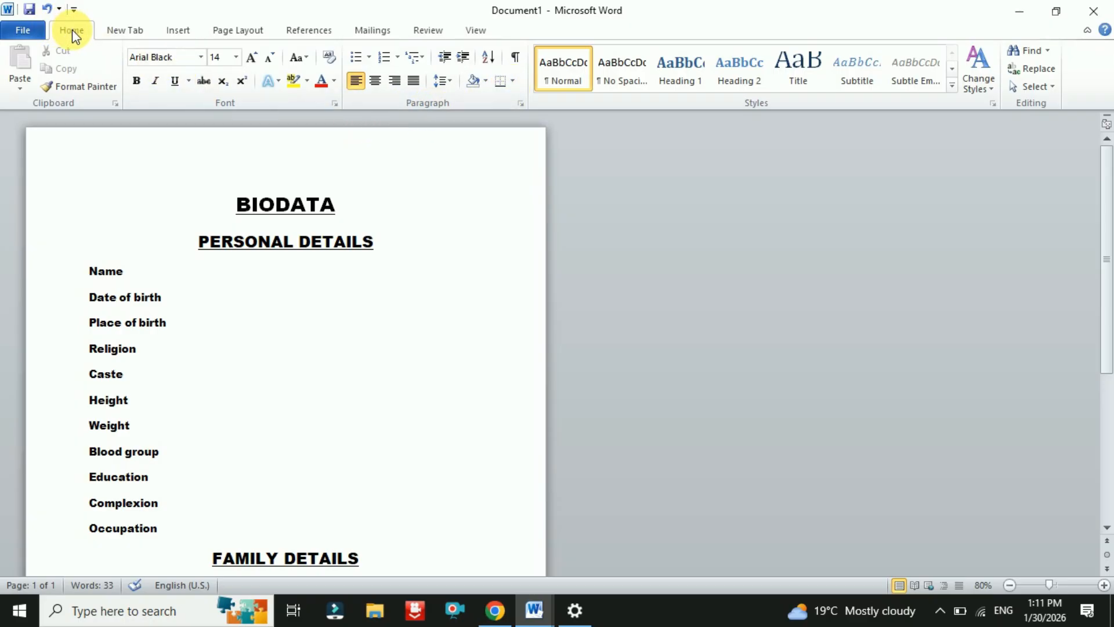
# - Bring up Borders and Shading on the Page Border tab and browse the art borders
pyautogui.click(514, 82)
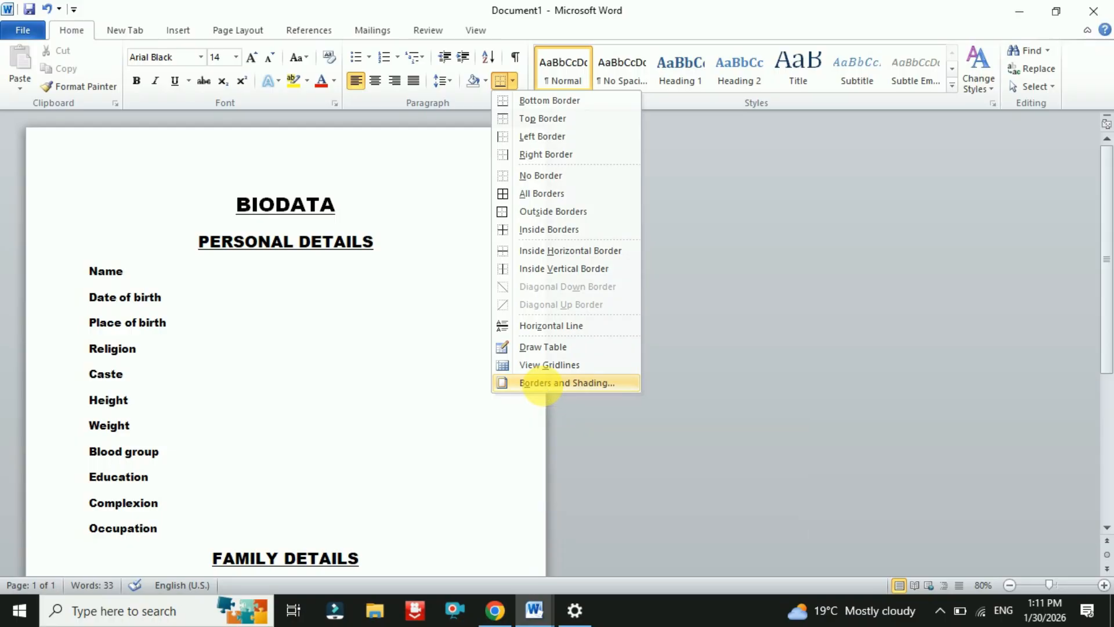
pyautogui.click(541, 383)
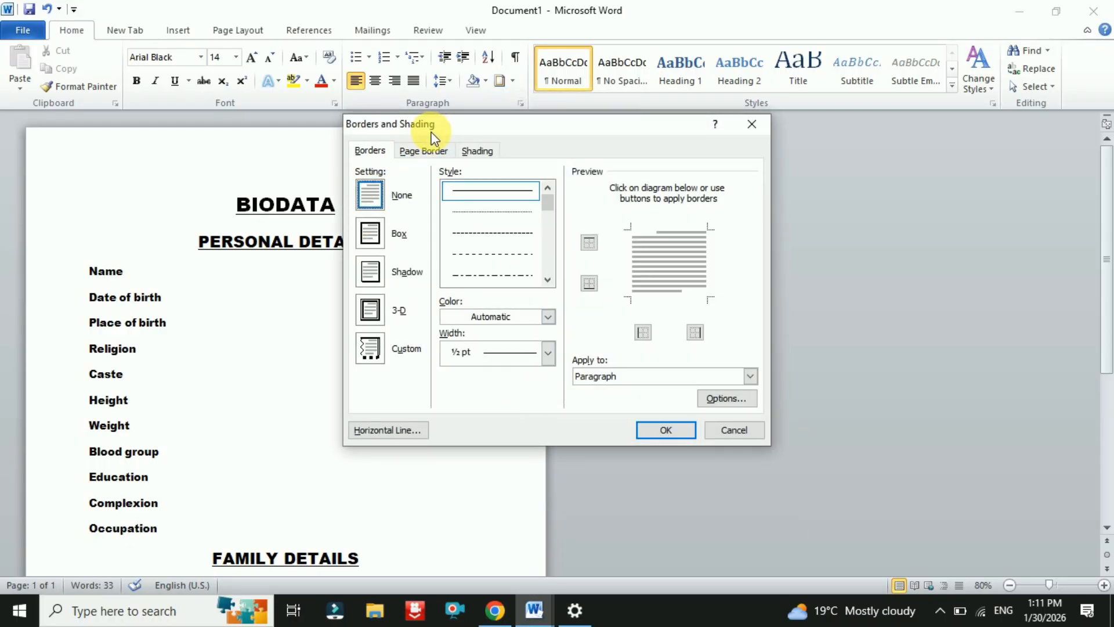
pyautogui.click(425, 152)
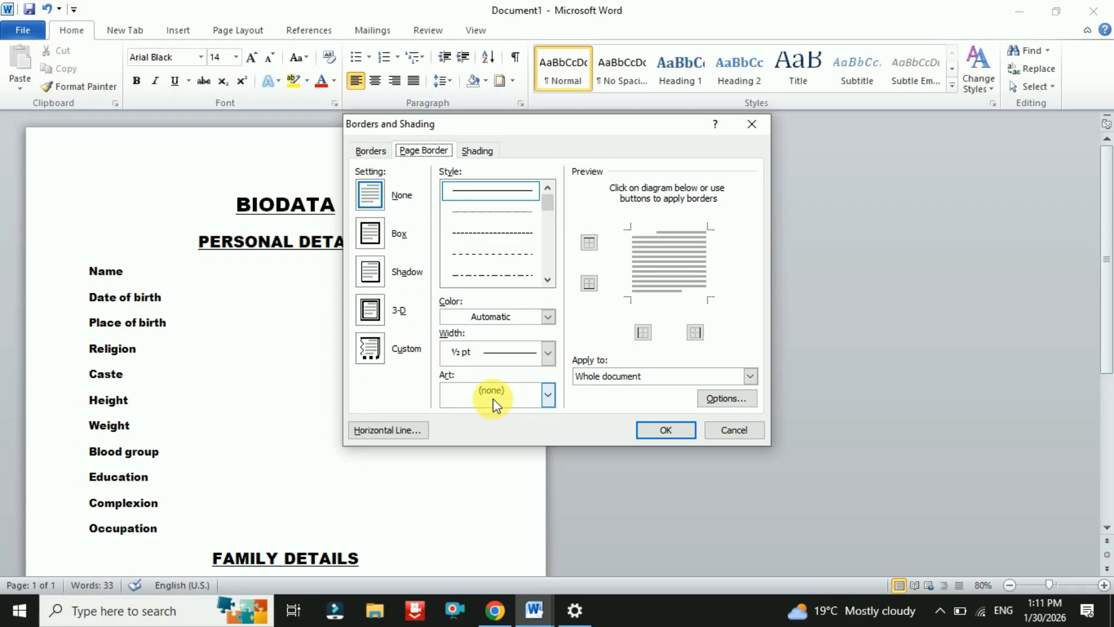
pyautogui.click(547, 395)
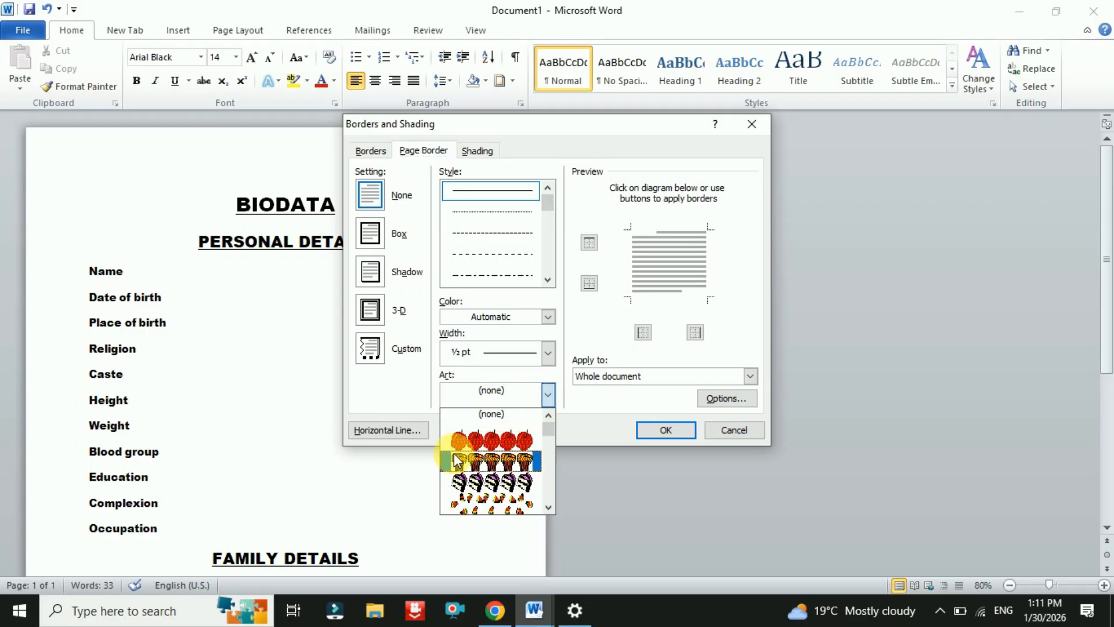
pyautogui.scroll(-10, 464, 465)
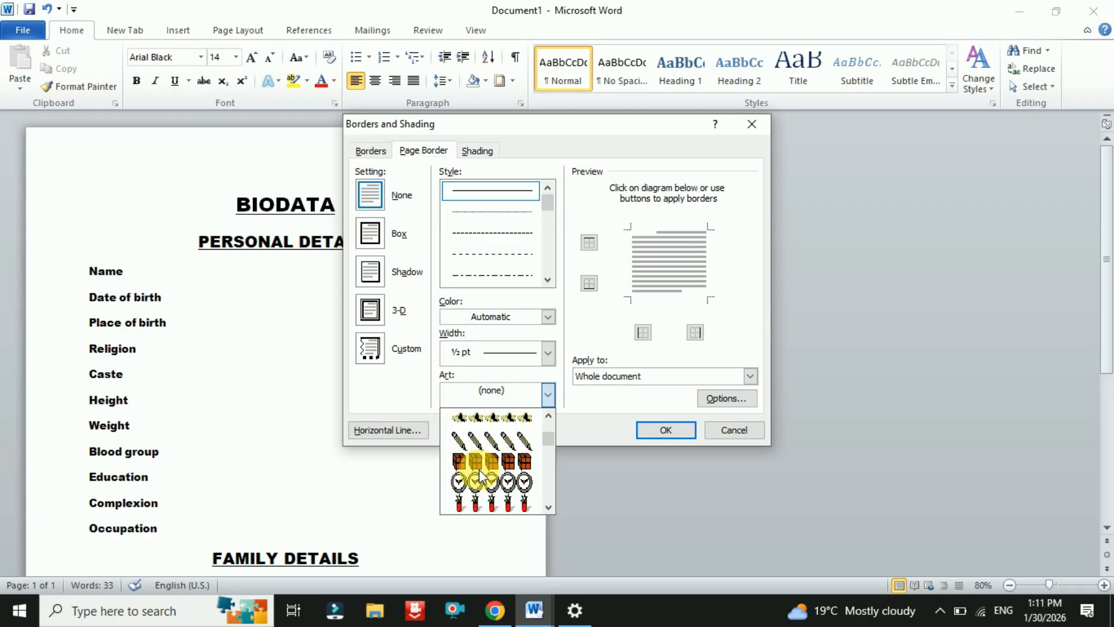
# - Try a box page border with dashed, 3 pt triple, thick-thin and 3-D line styles
pyautogui.click(551, 282)
pyautogui.click(551, 282)
pyautogui.click(551, 282)
pyautogui.click(551, 282)
pyautogui.click(552, 282)
pyautogui.click(552, 282)
pyautogui.click(552, 283)
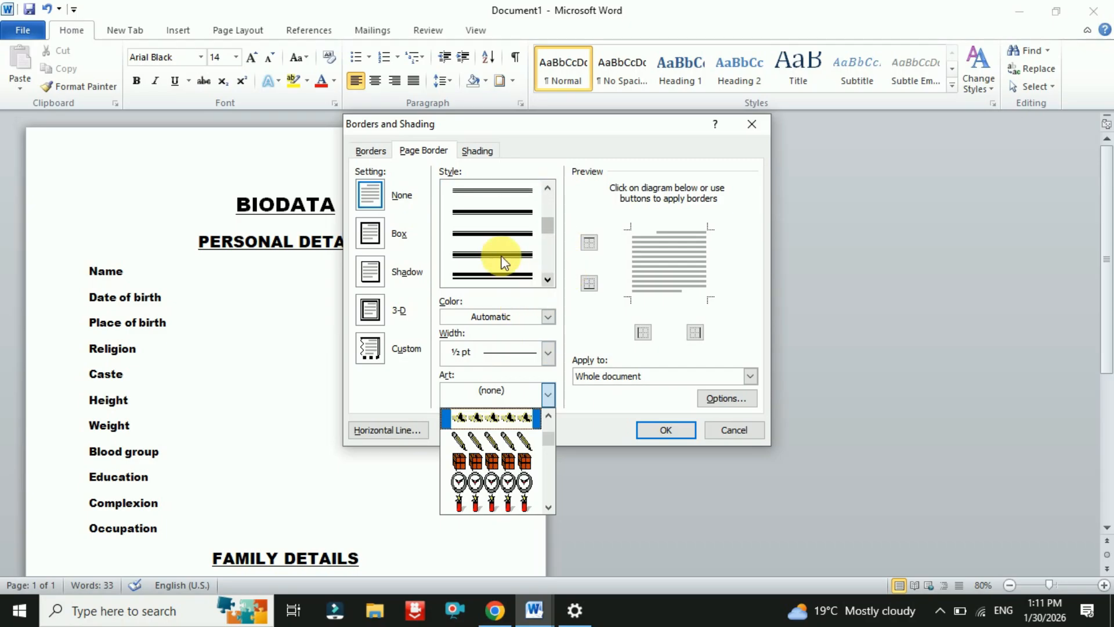
pyautogui.click(501, 256)
pyautogui.click(373, 232)
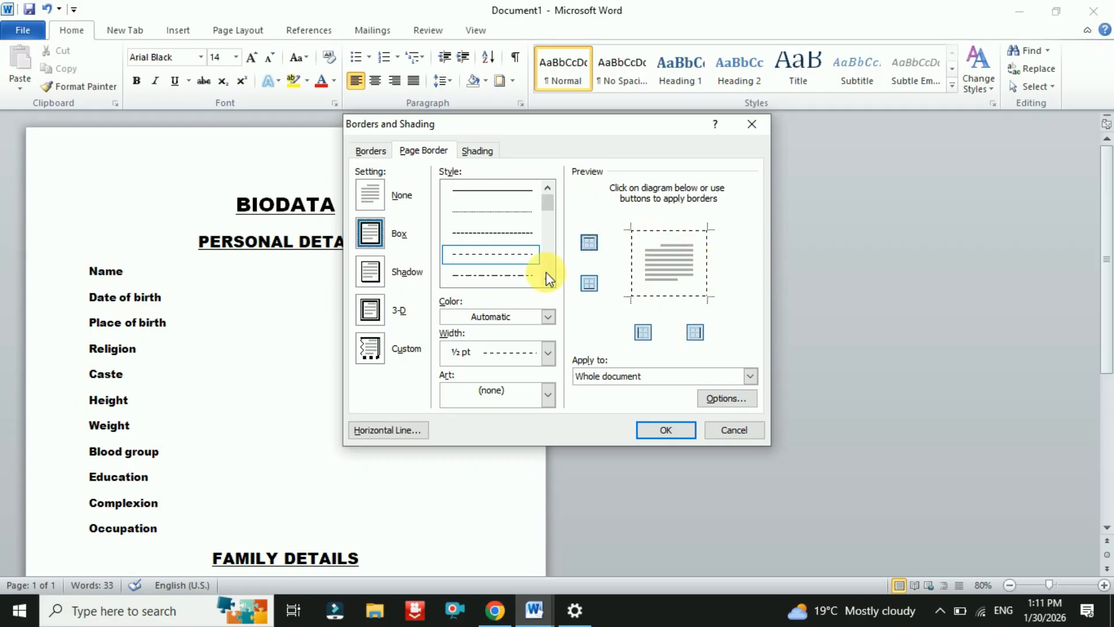
pyautogui.scroll(-4, 508, 259)
pyautogui.click(503, 209)
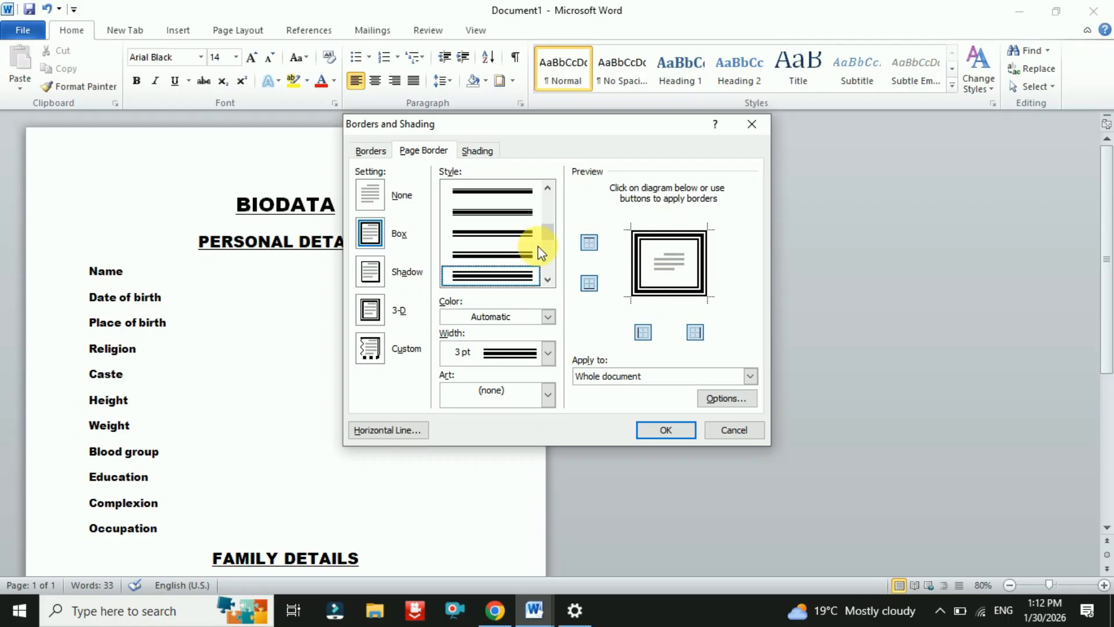
pyautogui.click(488, 238)
pyautogui.scroll(-3, 488, 243)
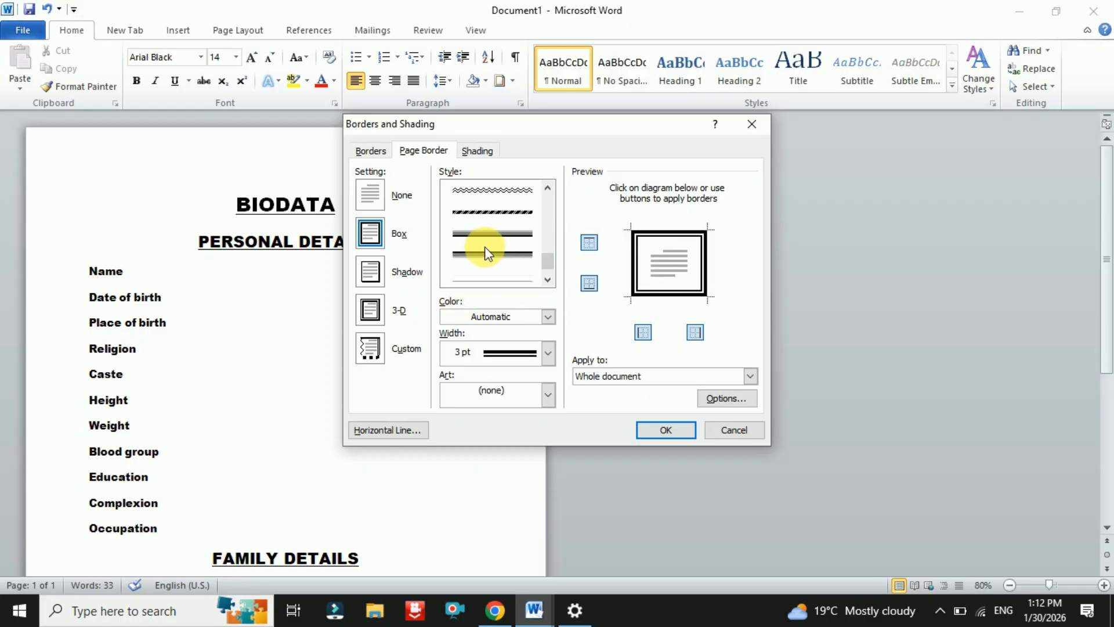
pyautogui.click(484, 243)
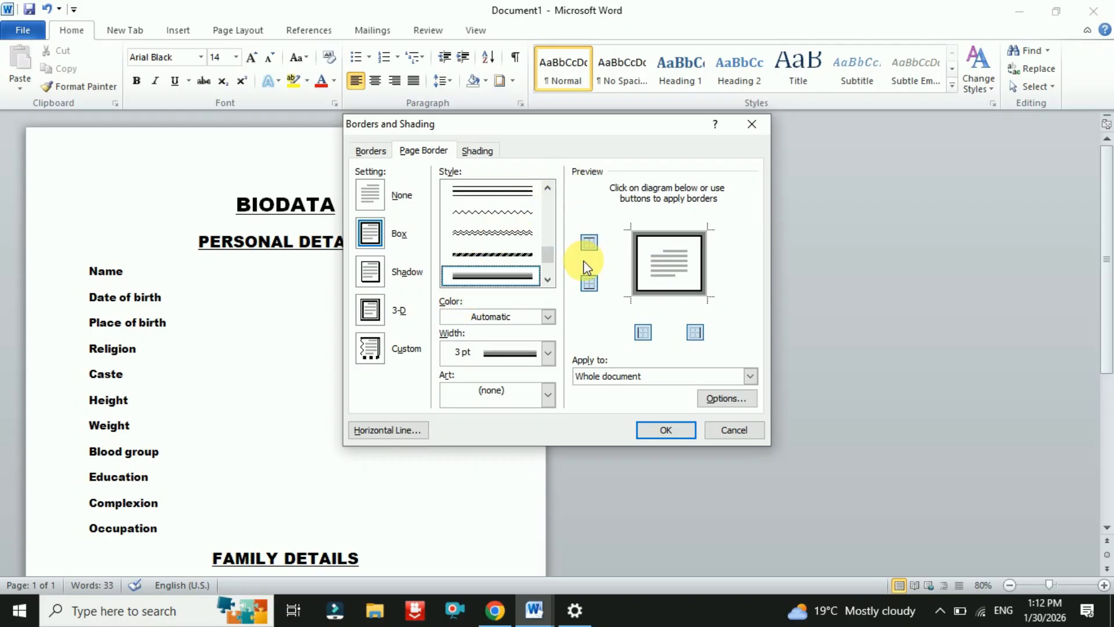
# - Choose the red poinsettia art border and apply it to the page
pyautogui.click(547, 393)
pyautogui.scroll(-3, 525, 465)
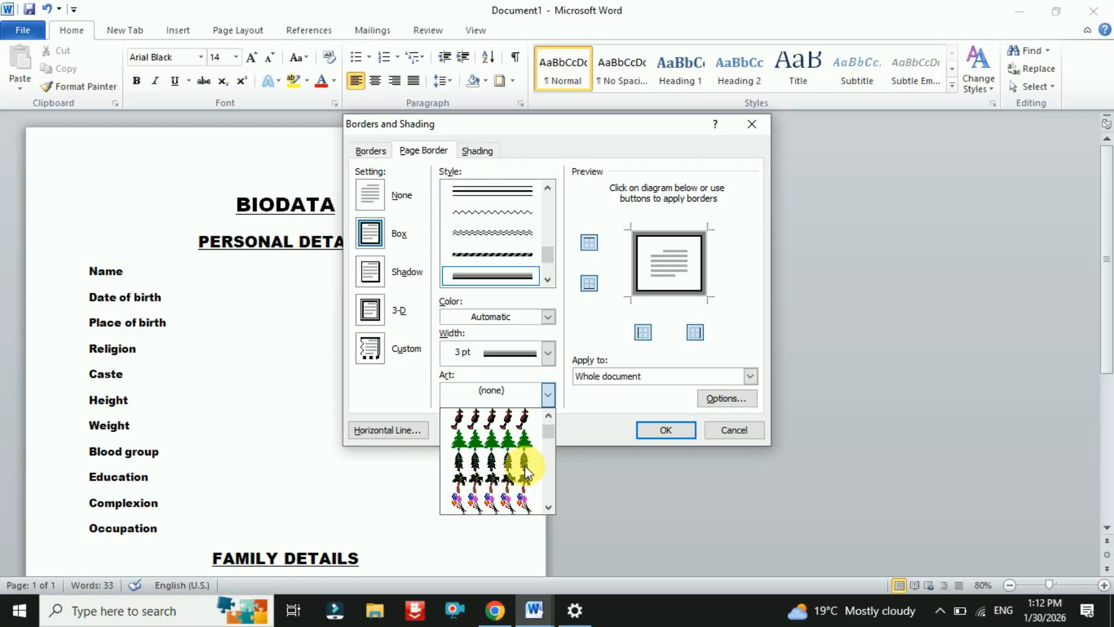
pyautogui.scroll(-8, 525, 465)
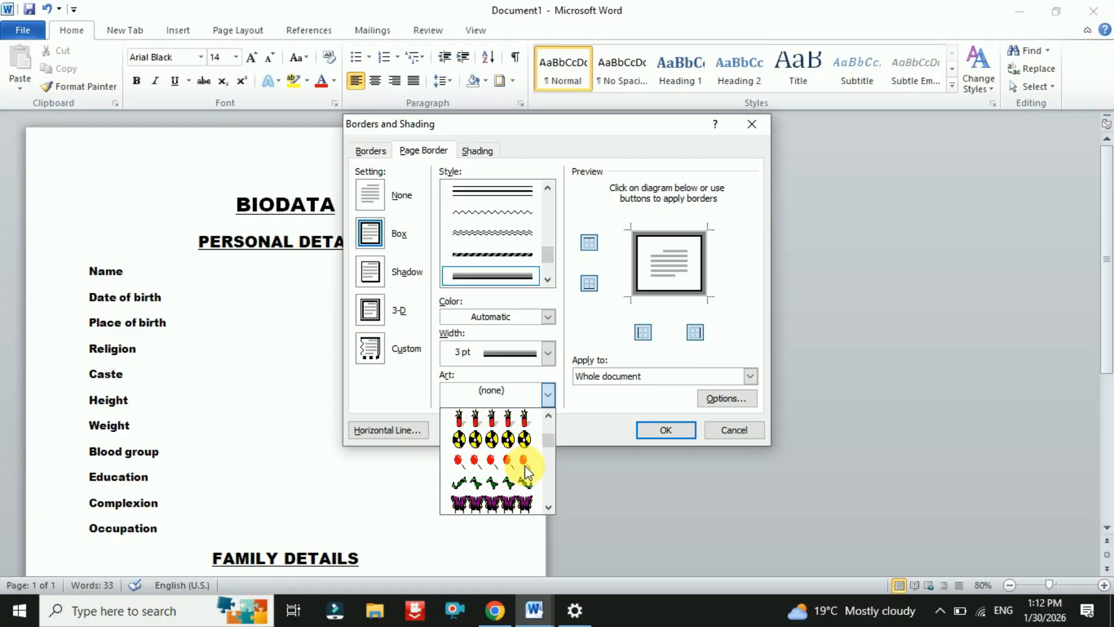
pyautogui.scroll(-8, 524, 465)
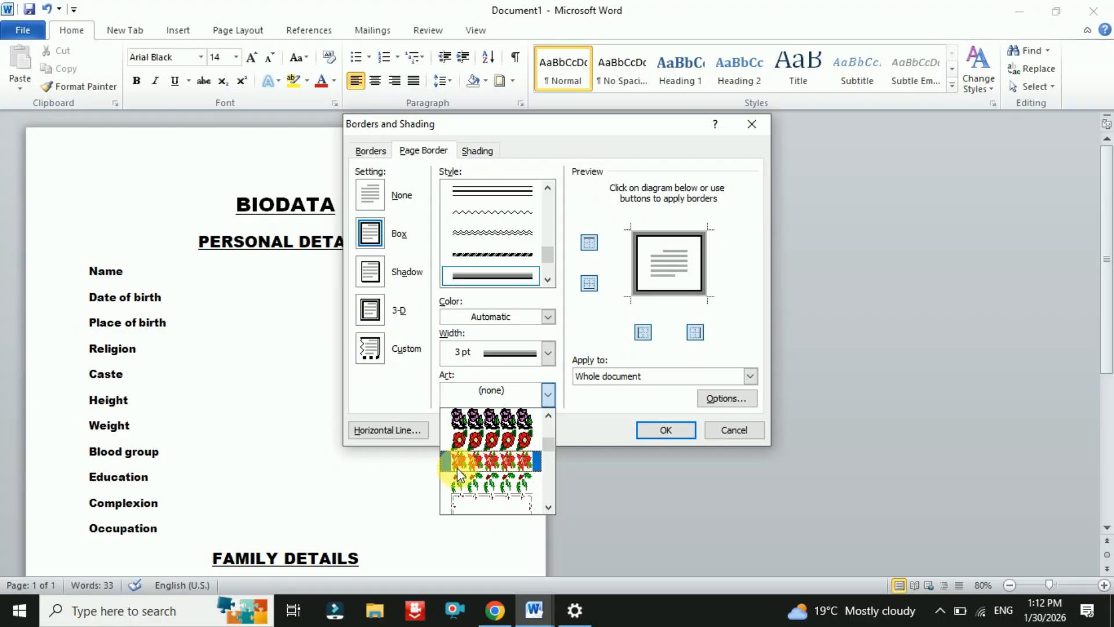
pyautogui.click(458, 464)
pyautogui.click(679, 430)
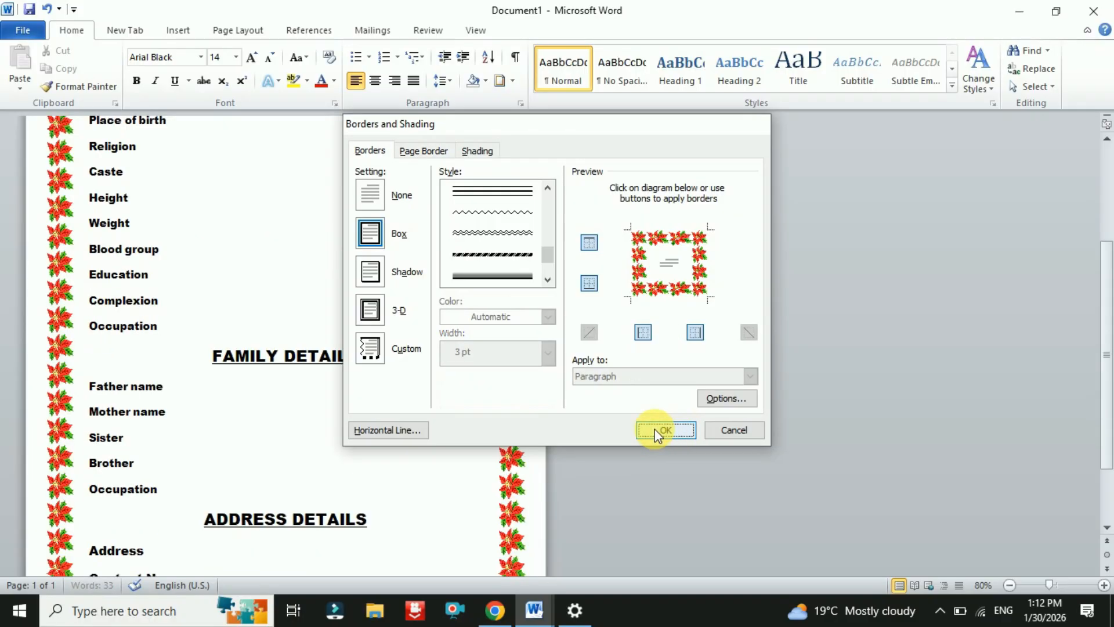
pyautogui.scroll(4, 374, 444)
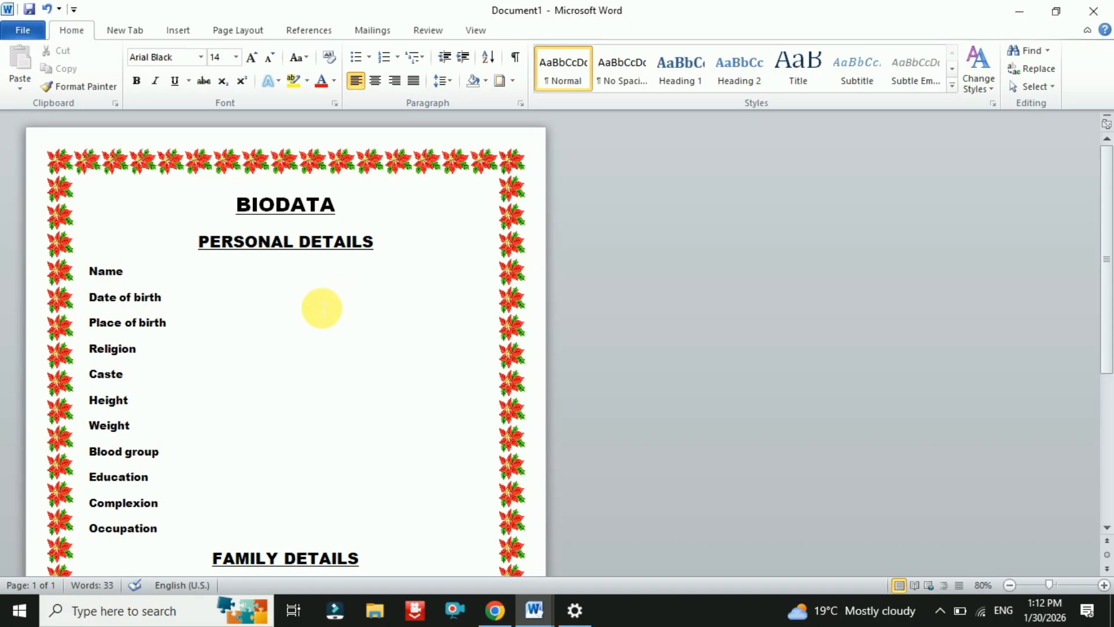
pyautogui.scroll(-8, 360, 297)
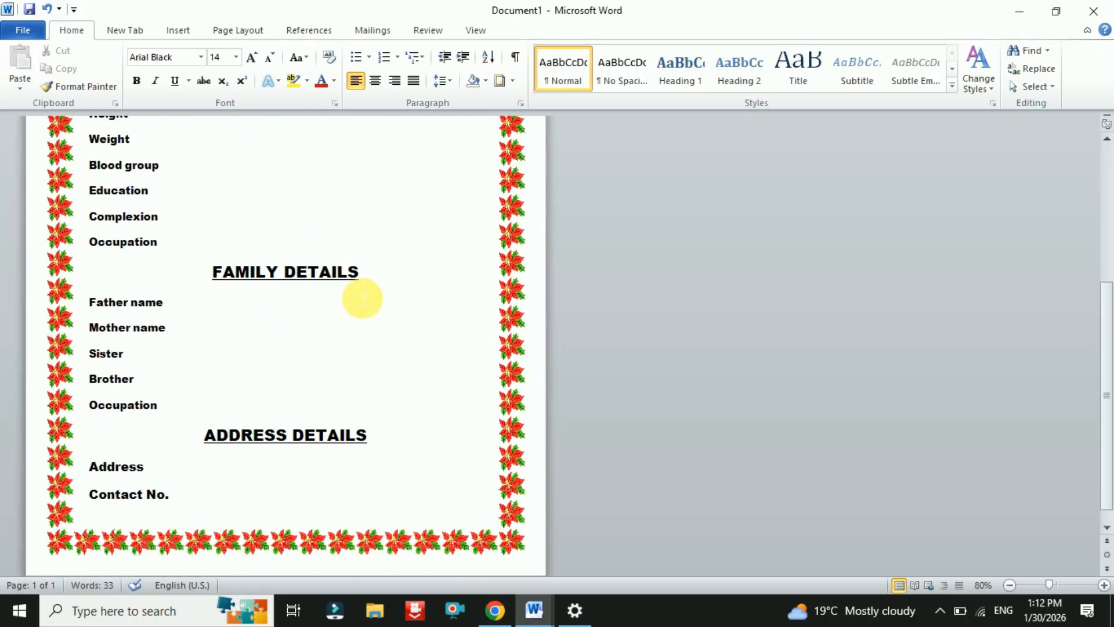
pyautogui.scroll(8, 362, 299)
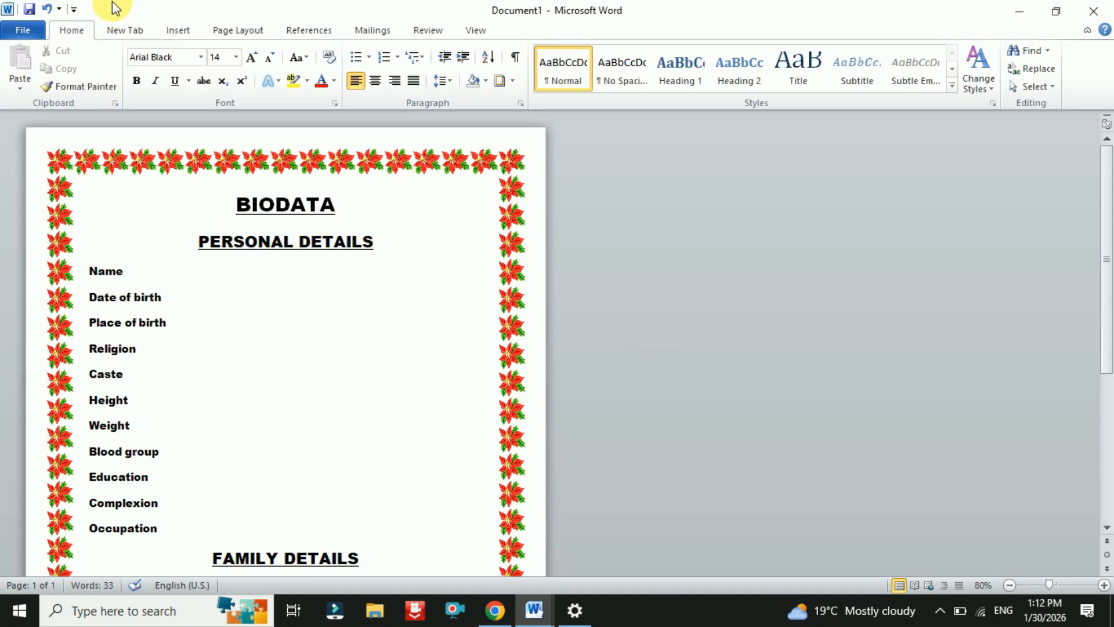
# - Colour the BIODATA title olive green from the Font Color list
pyautogui.click(195, 32)
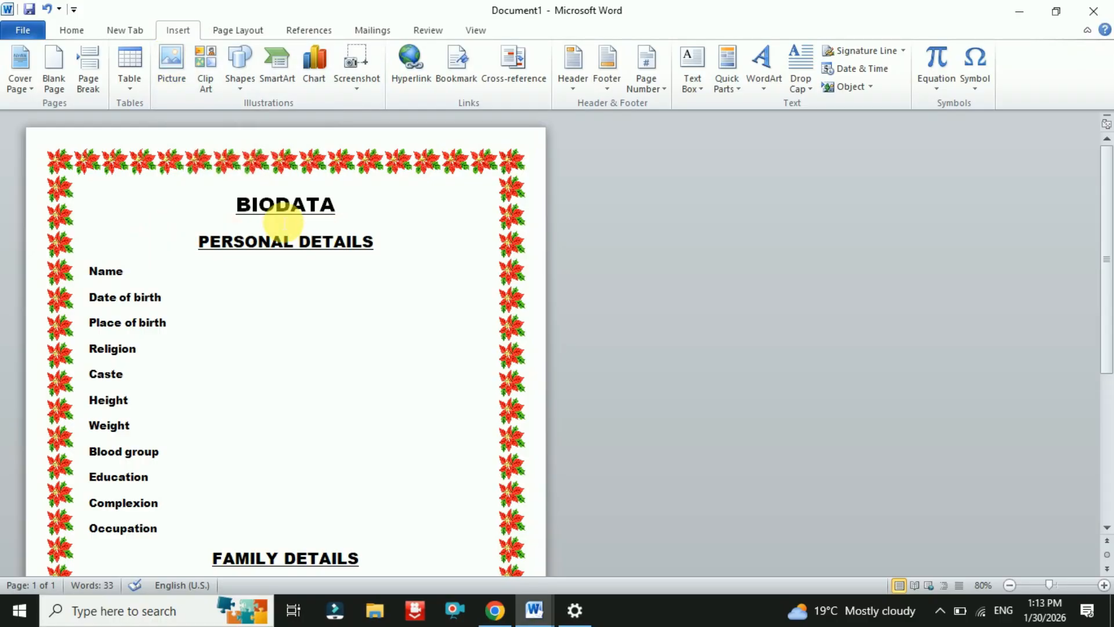
pyautogui.moveTo(238, 206); pyautogui.dragTo(351, 216)
pyautogui.click(72, 30)
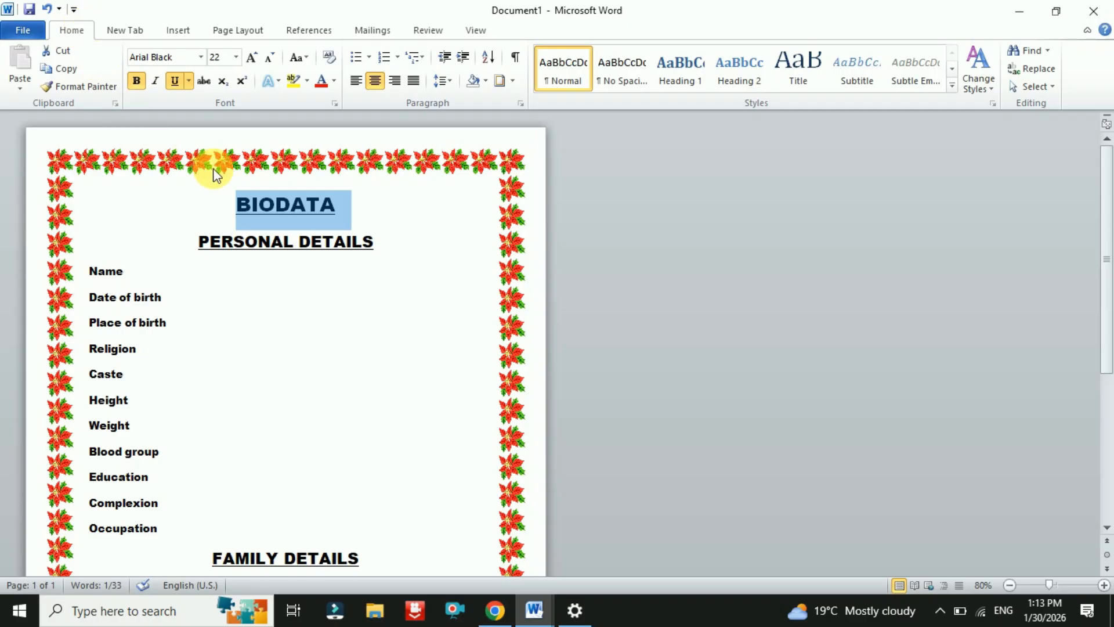
pyautogui.click(334, 82)
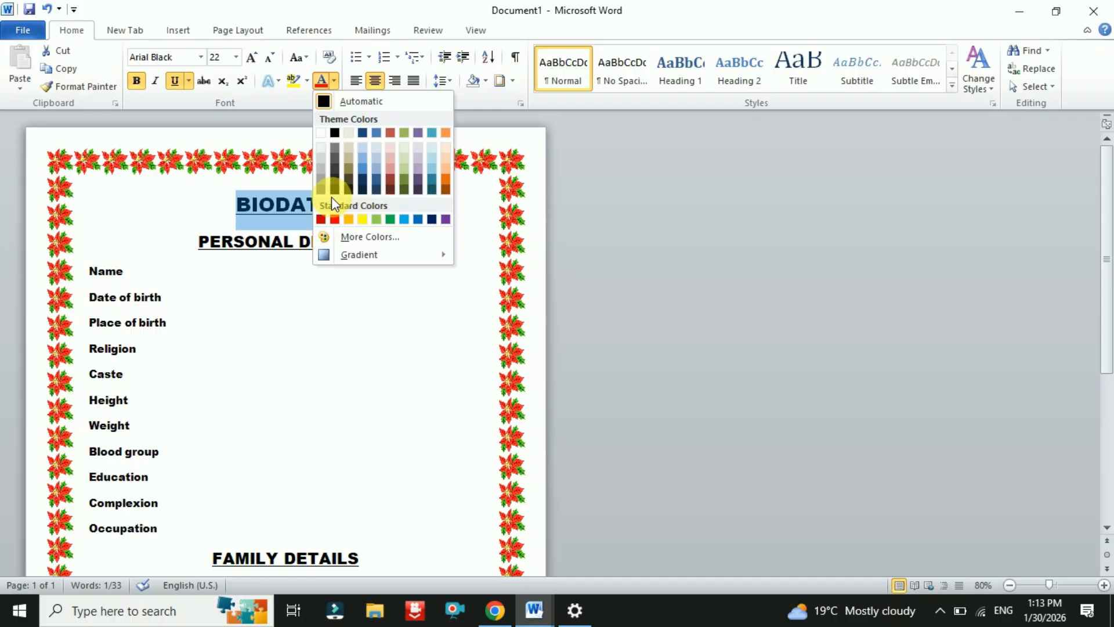
pyautogui.click(405, 184)
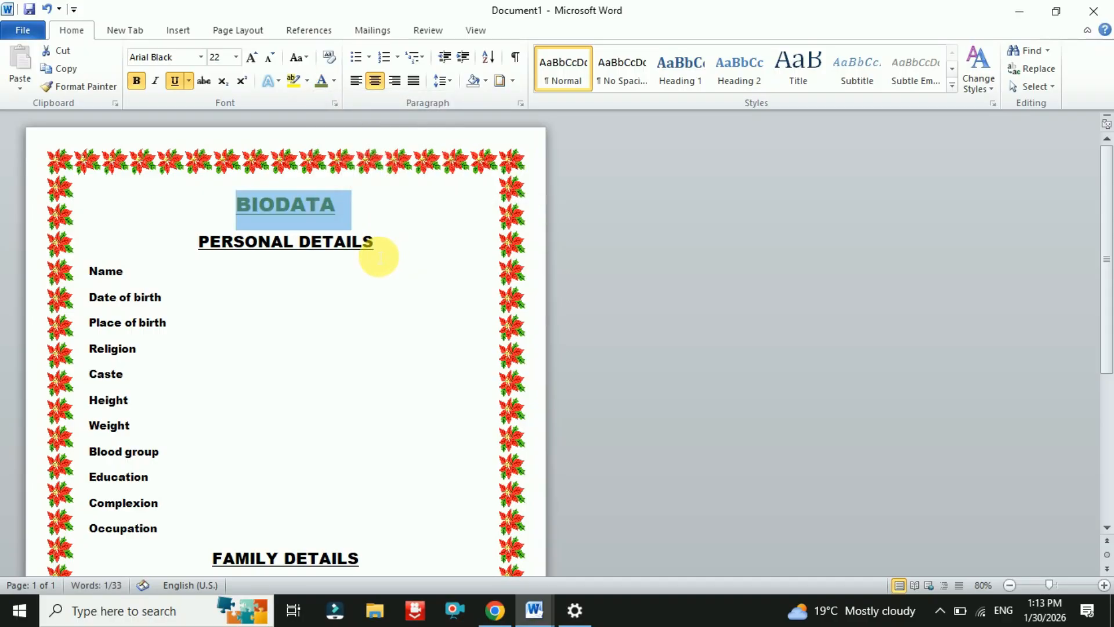
# - Make the PERSONAL DETAILS heading and the Name through Occupation labels olive green
pyautogui.moveTo(198, 242); pyautogui.dragTo(368, 246)
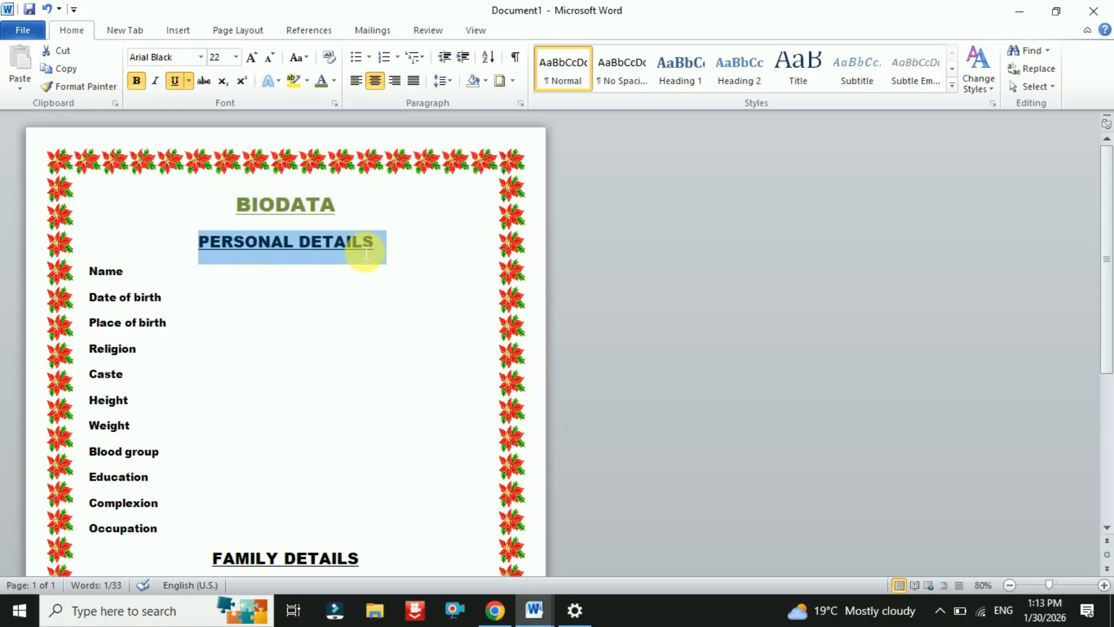
pyautogui.click(322, 82)
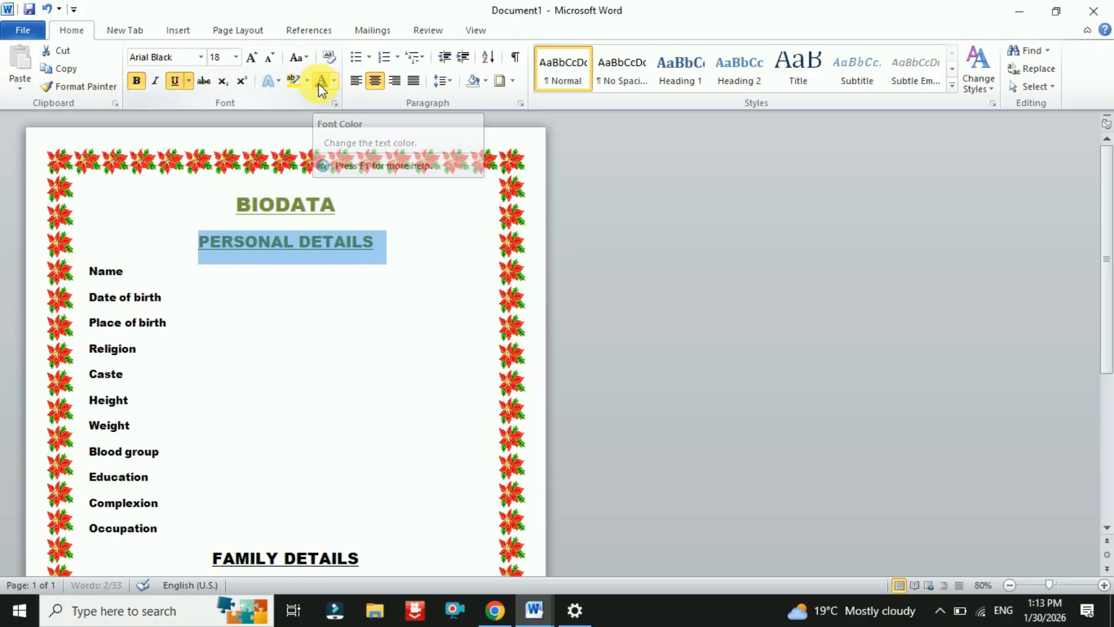
pyautogui.click(305, 237)
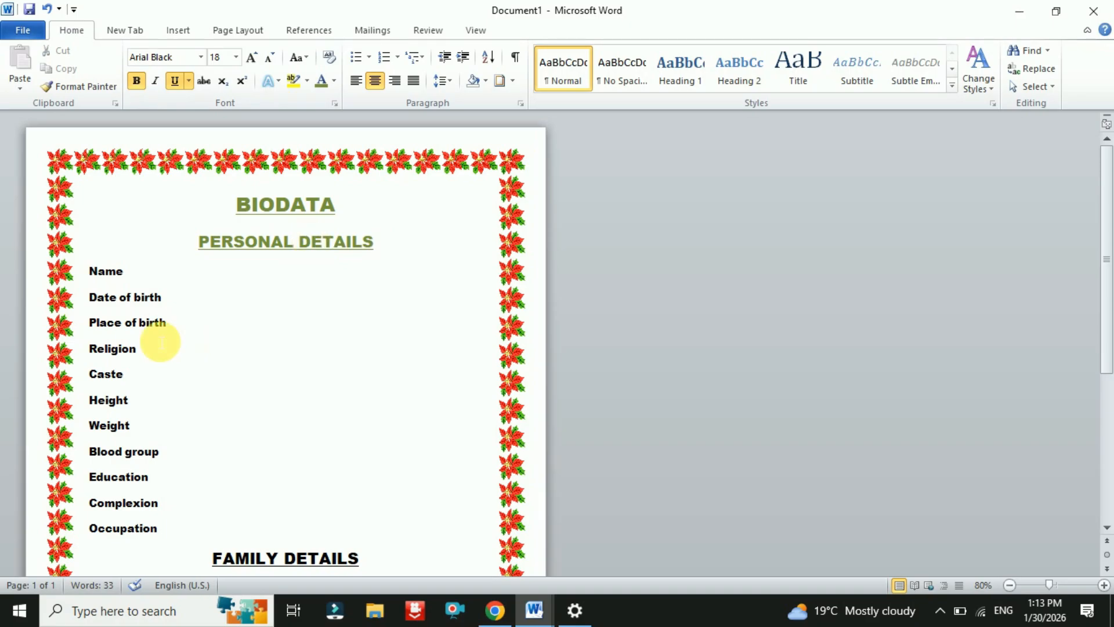
pyautogui.moveTo(92, 271); pyautogui.dragTo(186, 529)
pyautogui.click(323, 82)
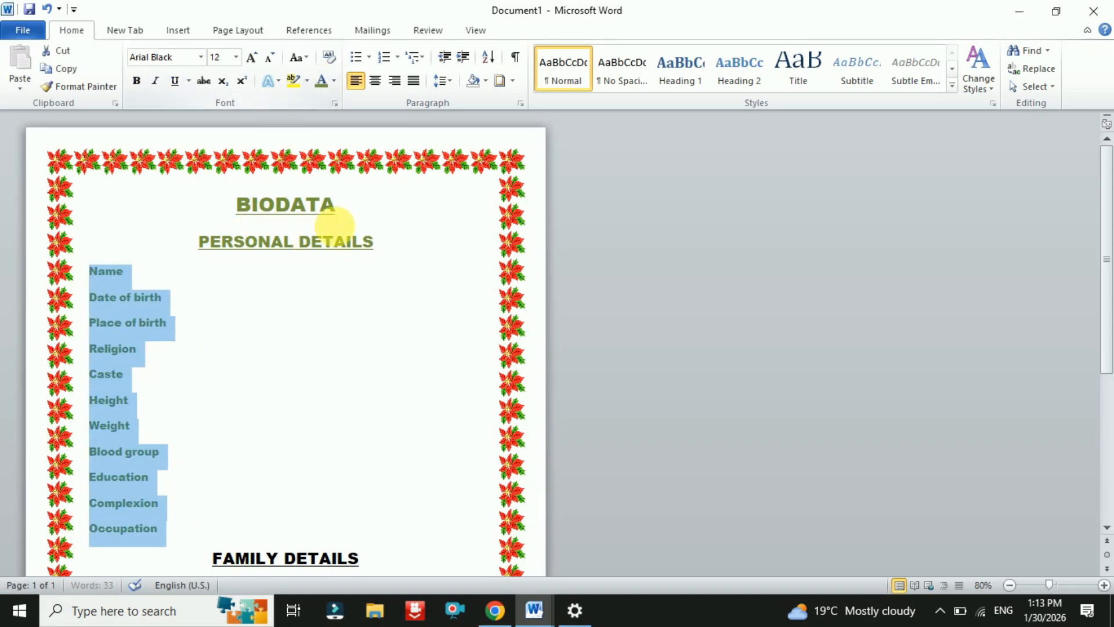
# - Apply the same olive green to the family and address sections
pyautogui.scroll(-6, 323, 326)
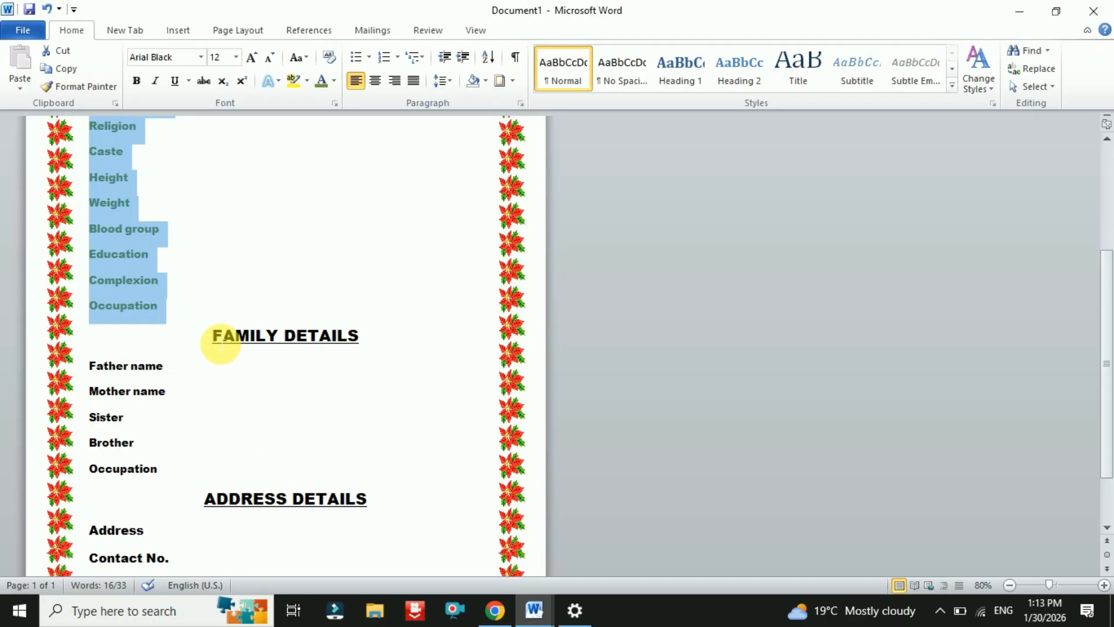
pyautogui.moveTo(216, 341); pyautogui.dragTo(356, 488)
pyautogui.click(321, 82)
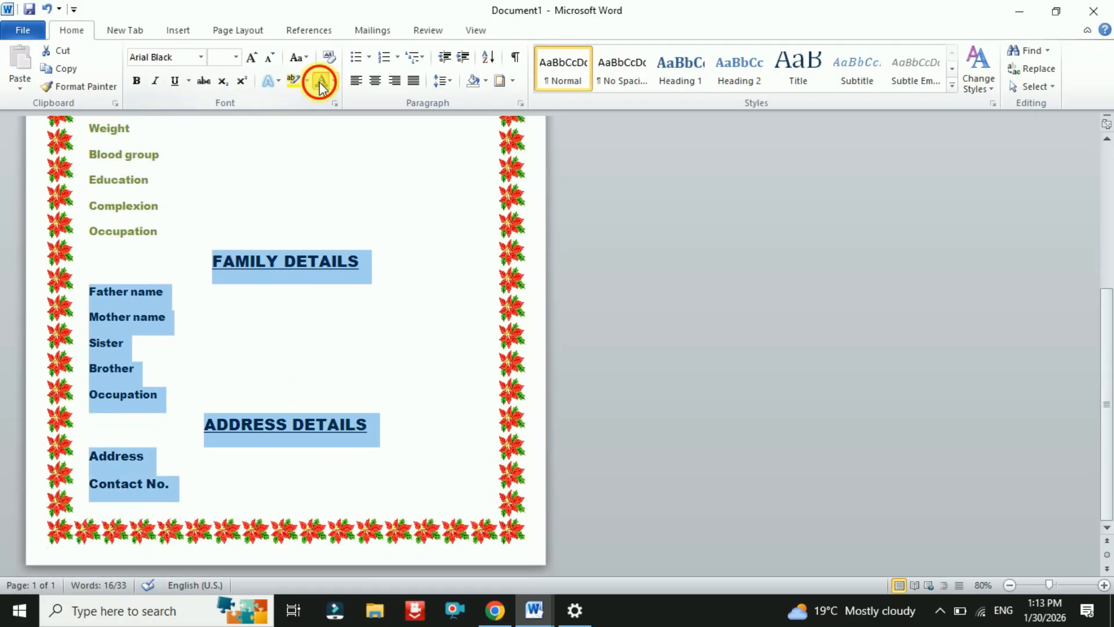
pyautogui.click(321, 302)
pyautogui.scroll(4, 373, 379)
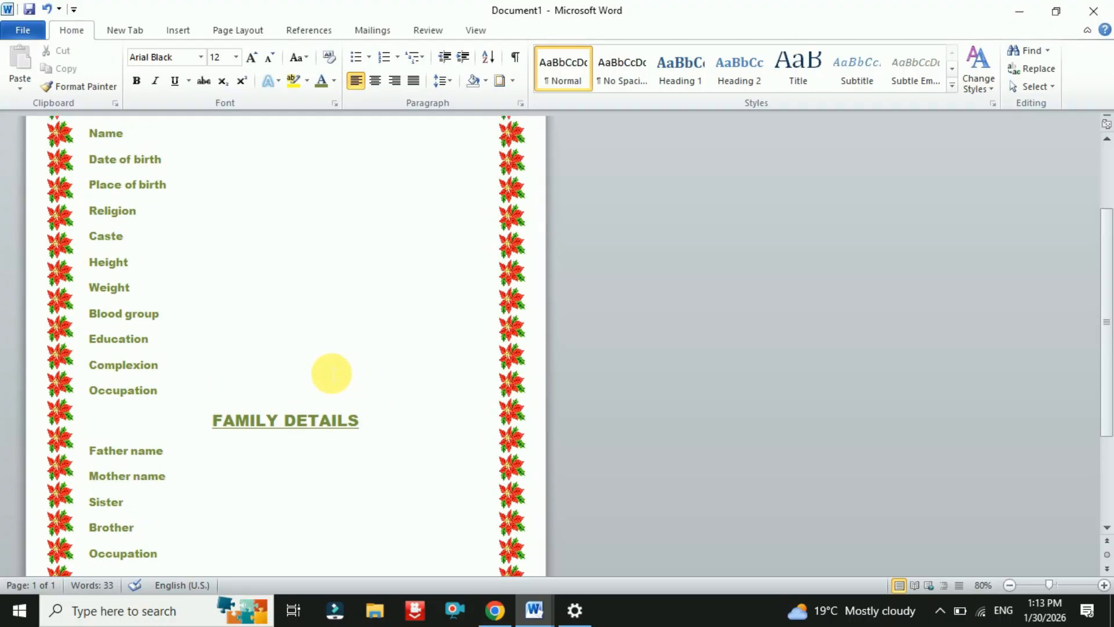
pyautogui.scroll(3, 331, 373)
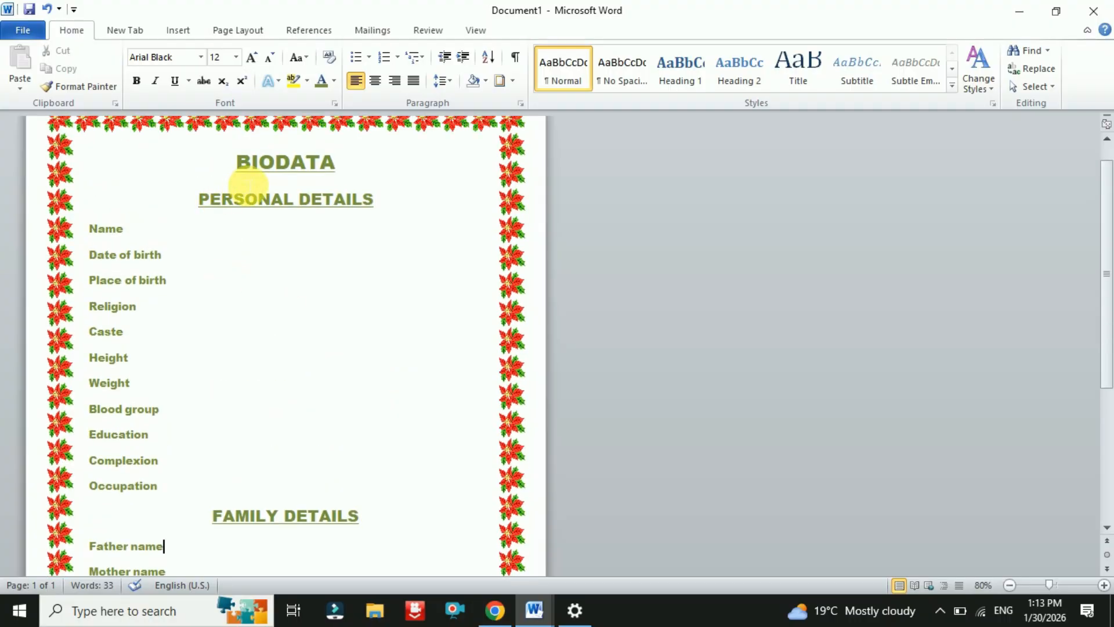
pyautogui.click(333, 82)
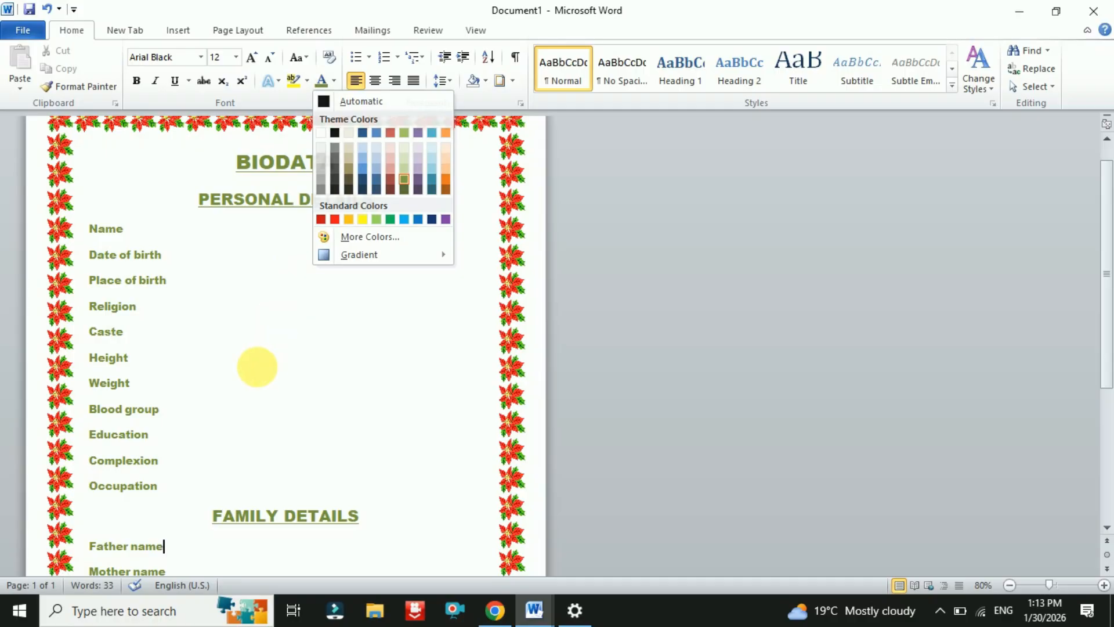
pyautogui.click(256, 365)
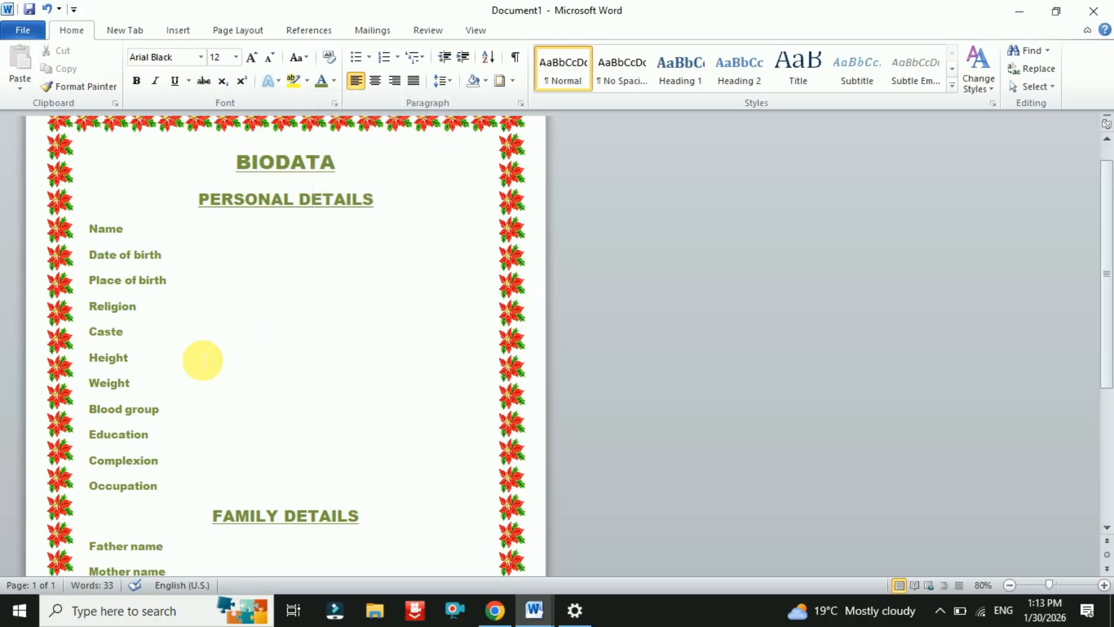
pyautogui.click(136, 229)
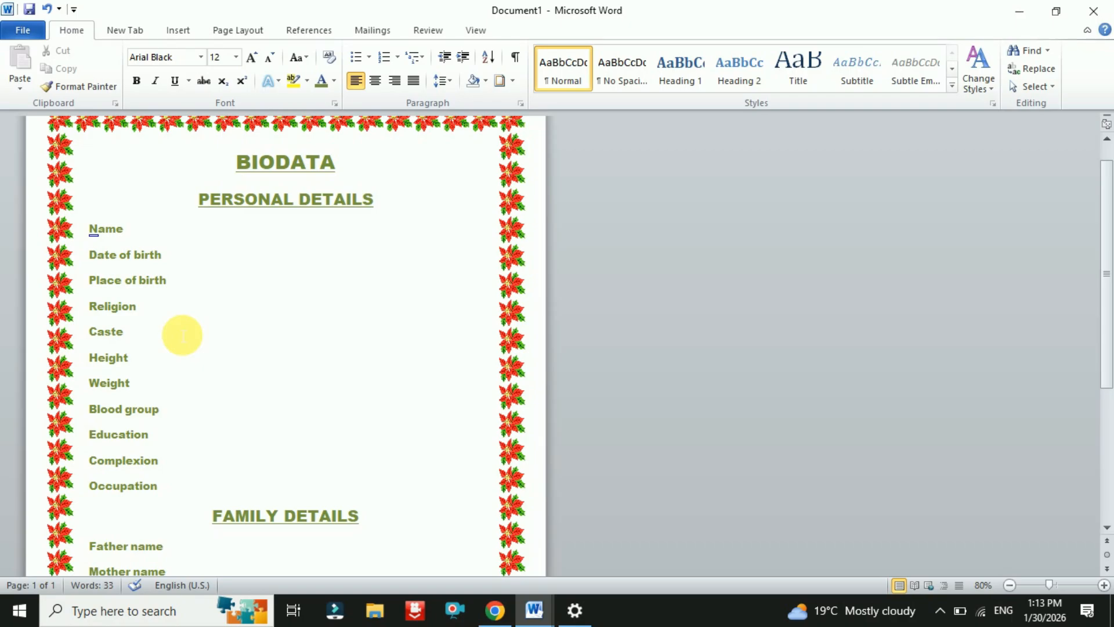
# - Enter the person's full name after a colon on the Name row
pyautogui.press('Tab')
pyautogui.press('Tab')
pyautogui.press('Tab')
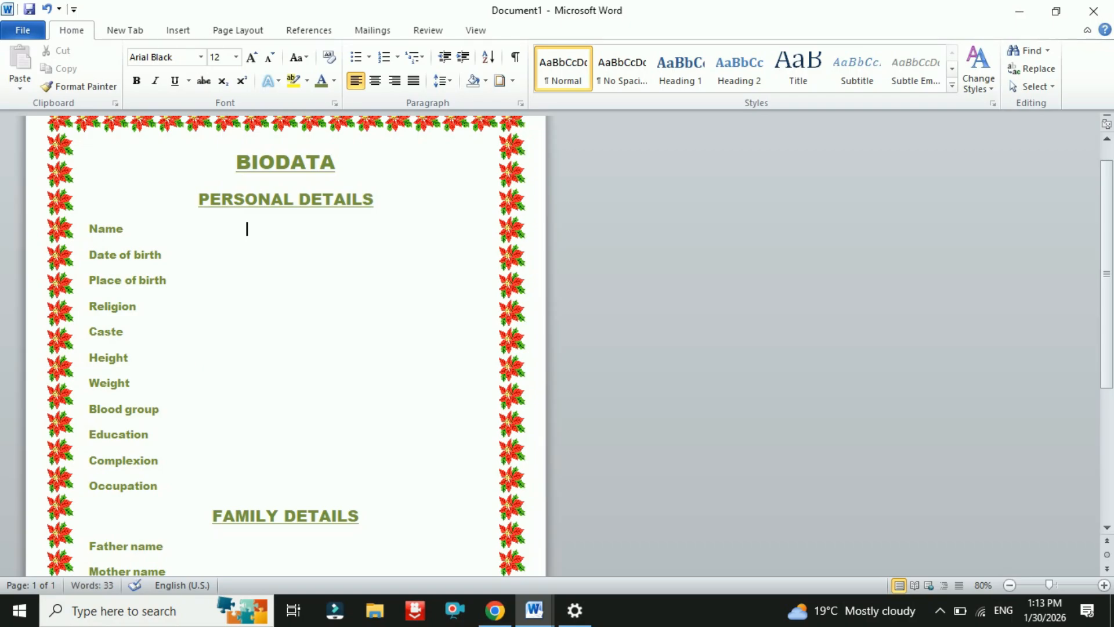
pyautogui.write(':')
pyautogui.click(125, 331)
pyautogui.write('Suhail')
pyautogui.press('BackSpace')
pyautogui.press('BackSpace')
pyautogui.press('BackSpace')
pyautogui.press('BackSpace')
pyautogui.press('BackSpace')
pyautogui.press('BackSpace')
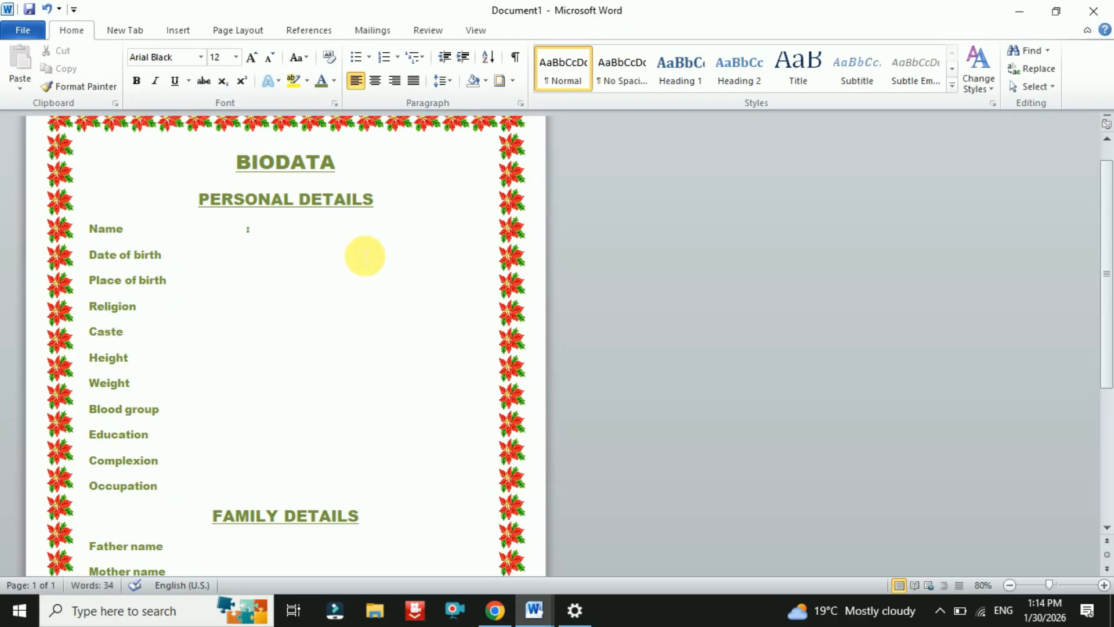
pyautogui.click(270, 238)
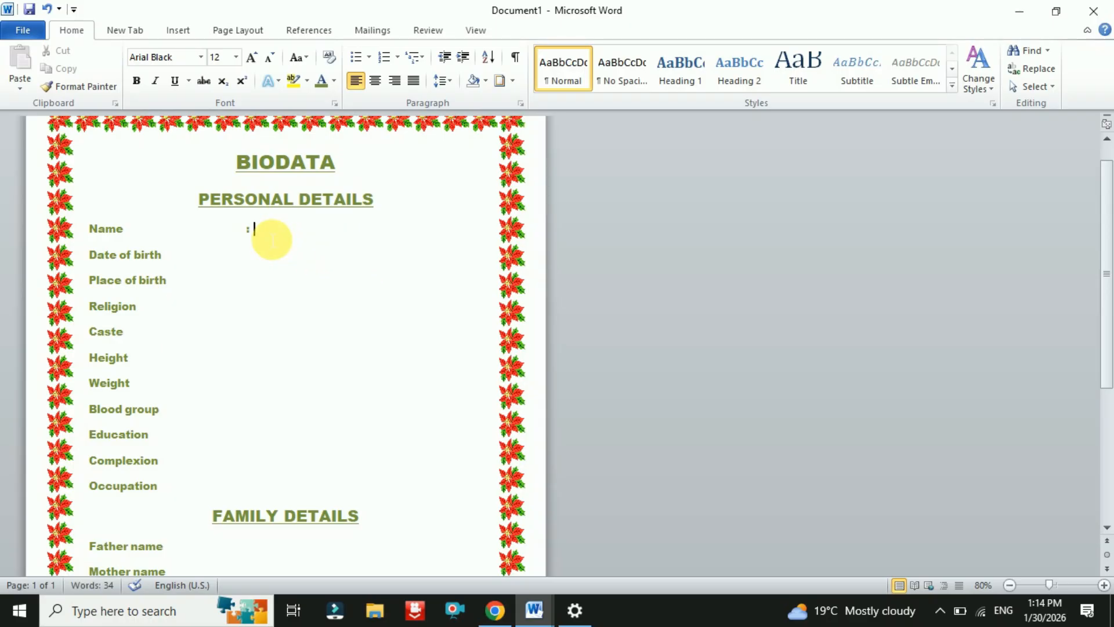
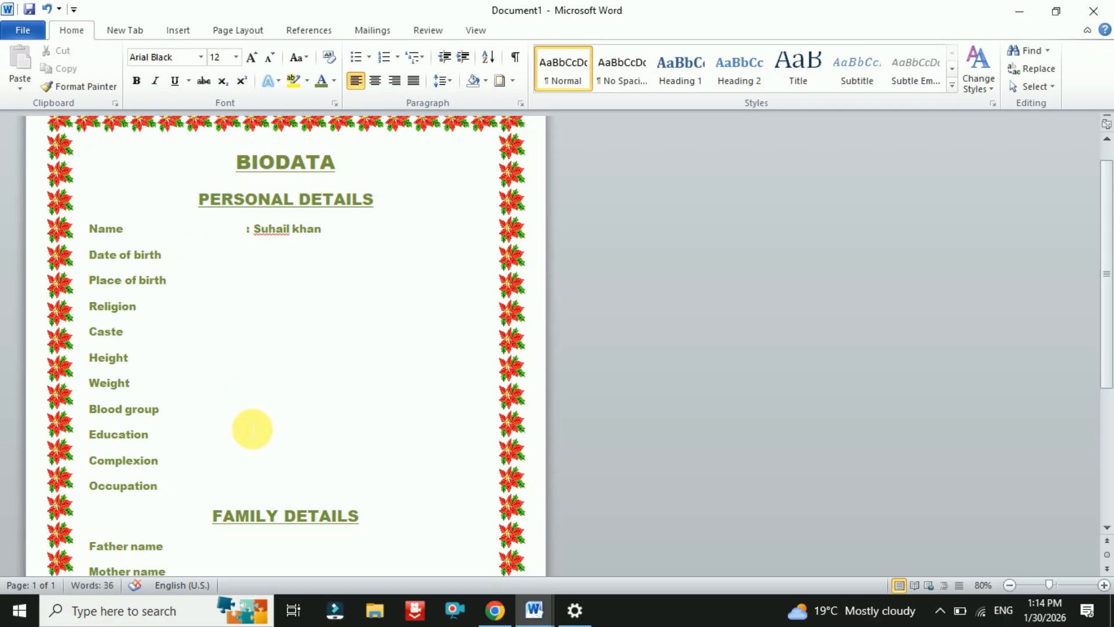
# - Fill in Date of birth as 01/01/2000 and Place of birth as chandauli
pyautogui.press('Down')
pyautogui.press('Tab')
pyautogui.press('Tab')
pyautogui.press('Tab')
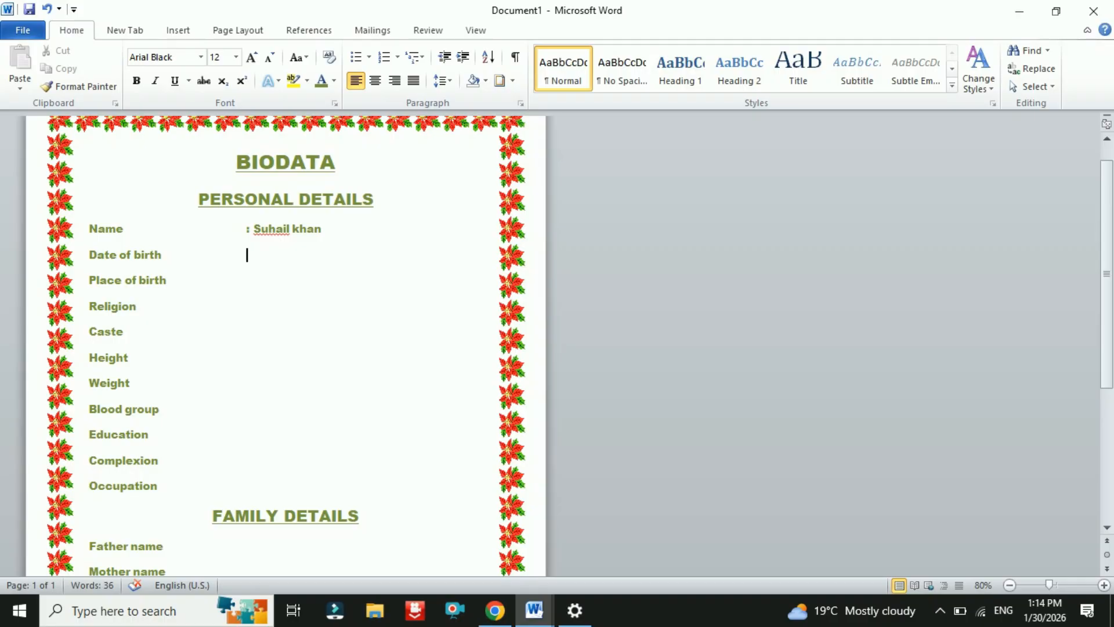
pyautogui.write(': 01/01/2000')
pyautogui.press('Down')
pyautogui.press('Tab')
pyautogui.press('Tab')
pyautogui.press('Tab')
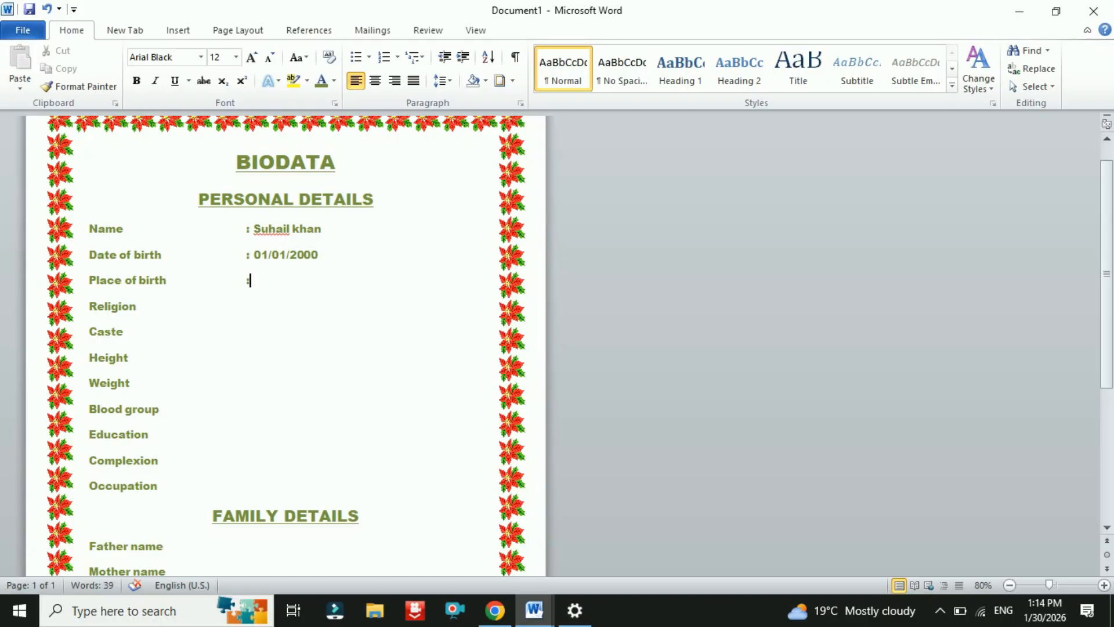
pyautogui.write('chandauli')
# - Fill in Religion as muslim and Caste as pathan, each after a colon
pyautogui.click(137, 307)
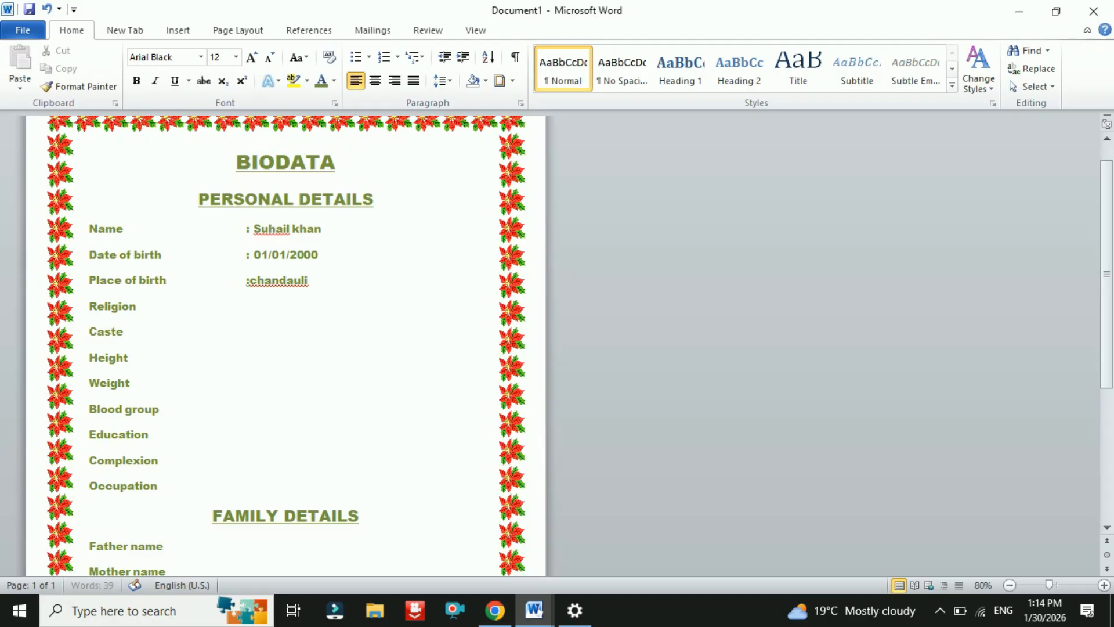
pyautogui.press('Tab')
pyautogui.press('Tab')
pyautogui.press('Tab')
pyautogui.press('Tab')
pyautogui.write(':muslim')
pyautogui.press('Down')
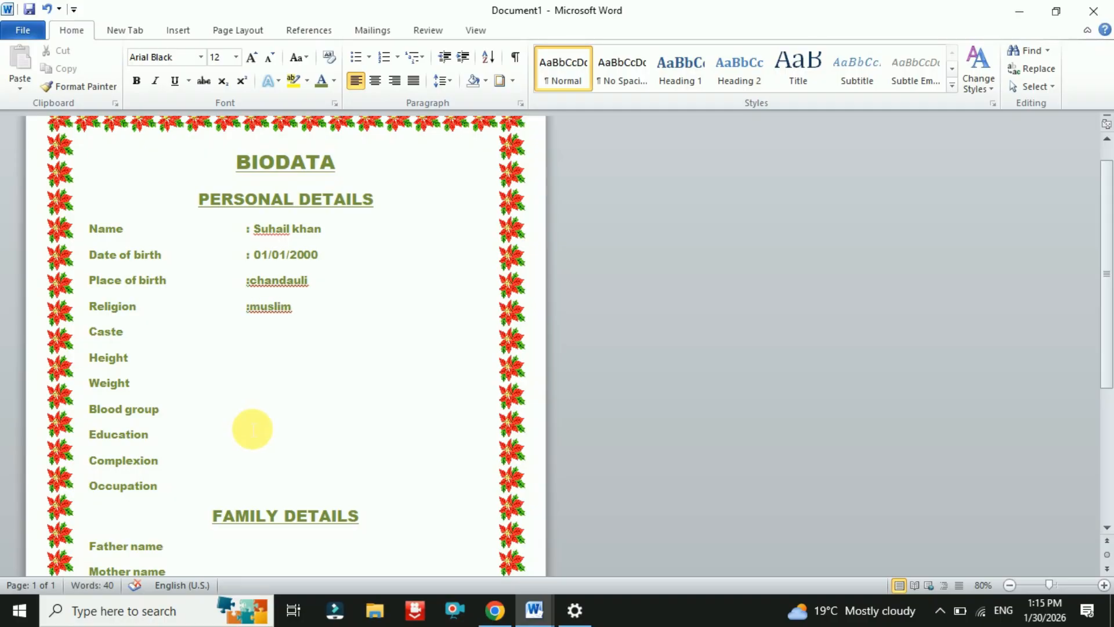
pyautogui.press('Tab')
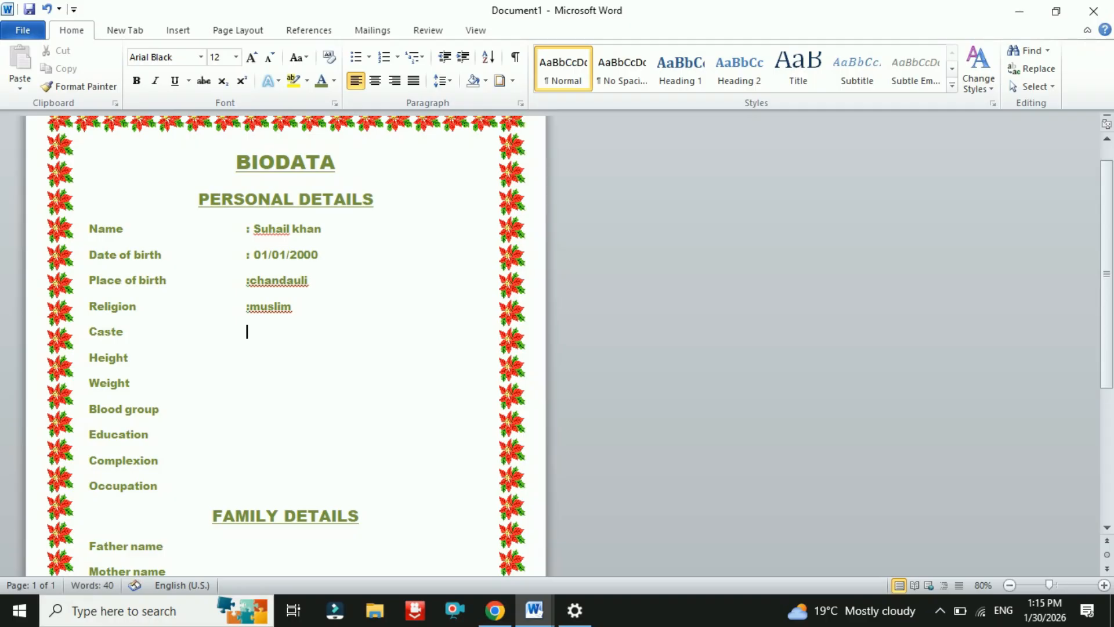
pyautogui.write('pathan')
pyautogui.press('Left')
pyautogui.press('Left')
pyautogui.press('Left')
pyautogui.press('Left')
pyautogui.press('Left')
pyautogui.press('Left')
pyautogui.write(':')
pyautogui.press('Up')
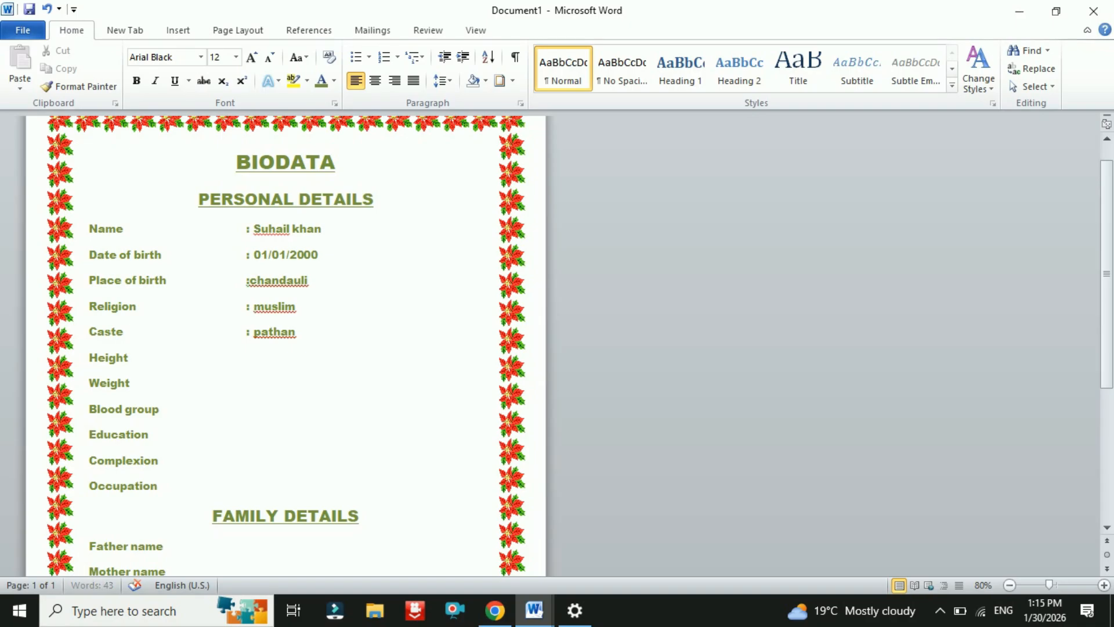
pyautogui.press('Up')
pyautogui.press('Down')
pyautogui.press('Down')
pyautogui.press('Down')
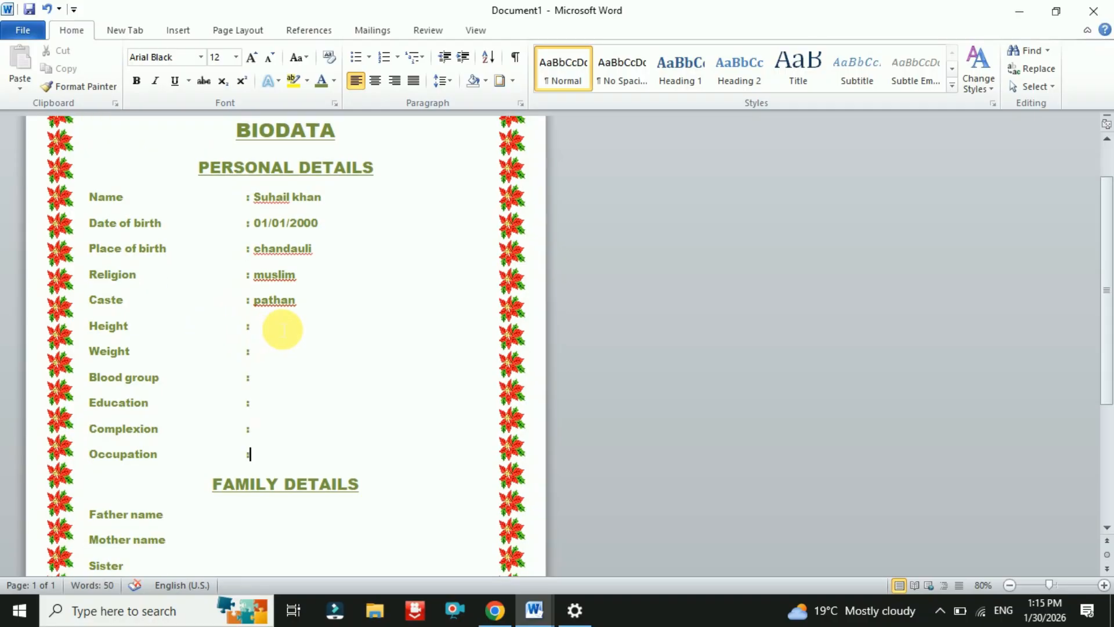
# - Enter Graduate (B.Tech) as the Education value, correcting the misspelling
pyautogui.click(283, 329)
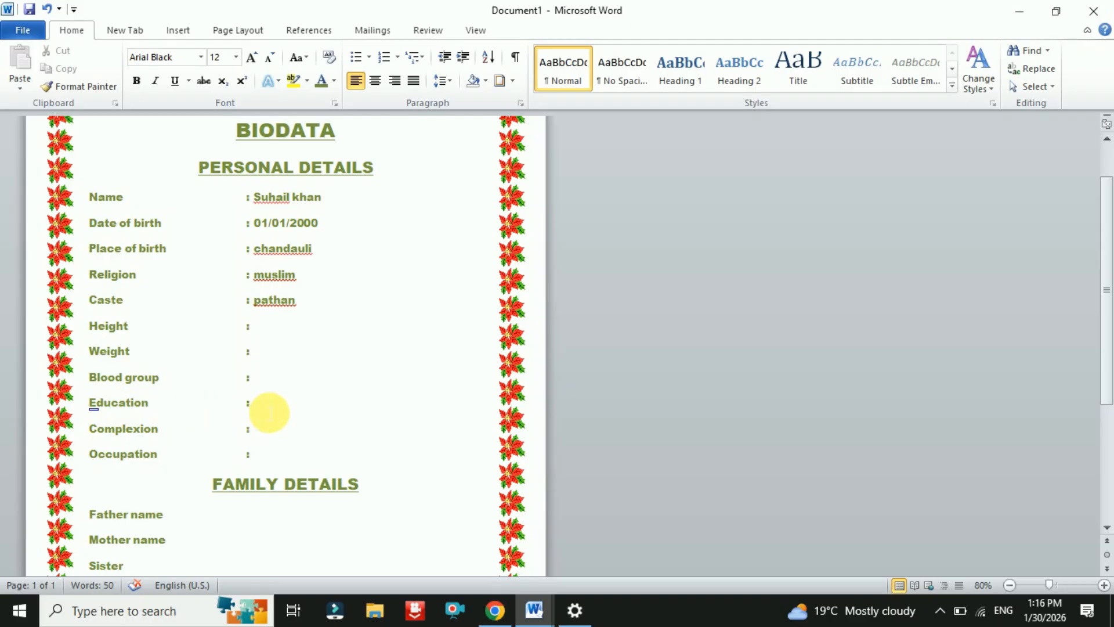
pyautogui.click(269, 412)
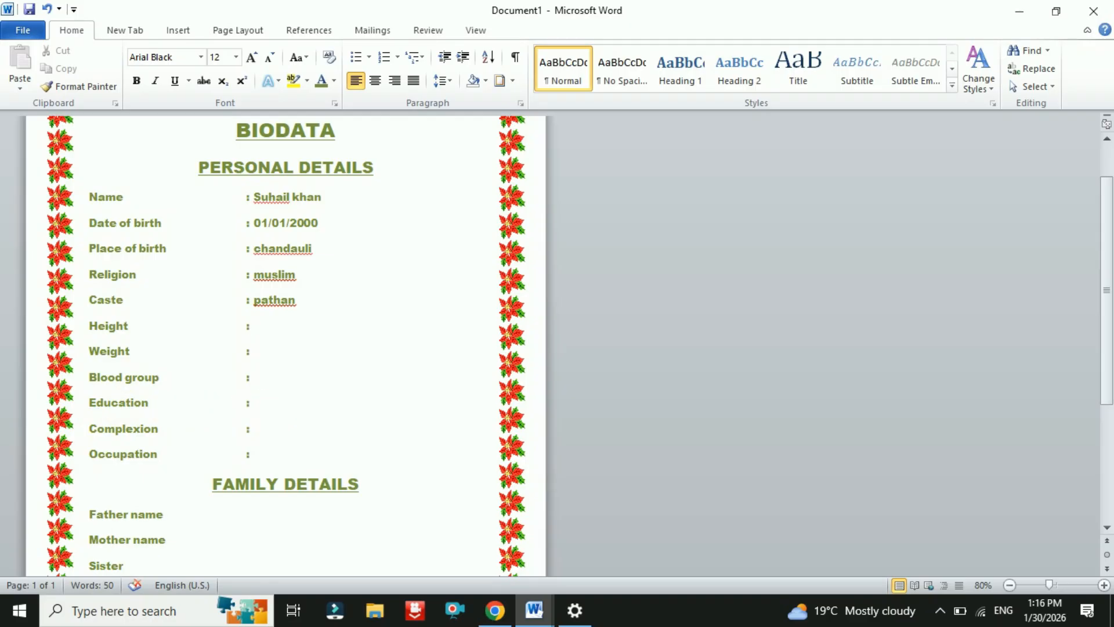
pyautogui.write('Grad')
pyautogui.write('utae')
pyautogui.press('BackSpace')
pyautogui.press('BackSpace')
pyautogui.press('BackSpace')
pyautogui.write('ate')
pyautogui.write('(B.Tec')
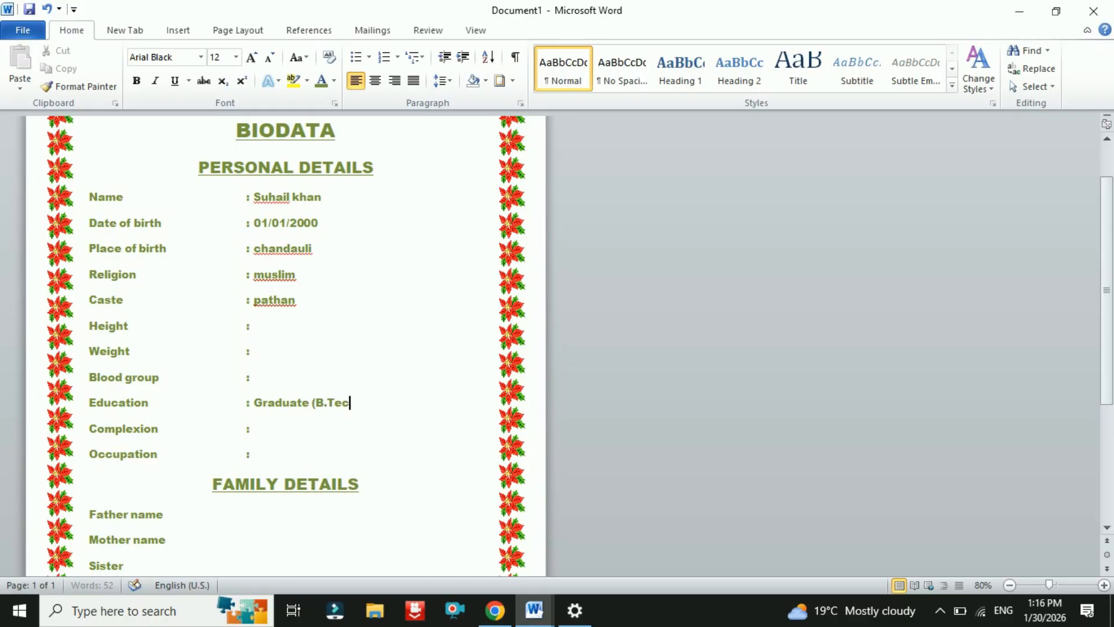
pyautogui.write('h)')
# - Fill in Complexion as Fair and Occupation as Private Work
pyautogui.click(250, 429)
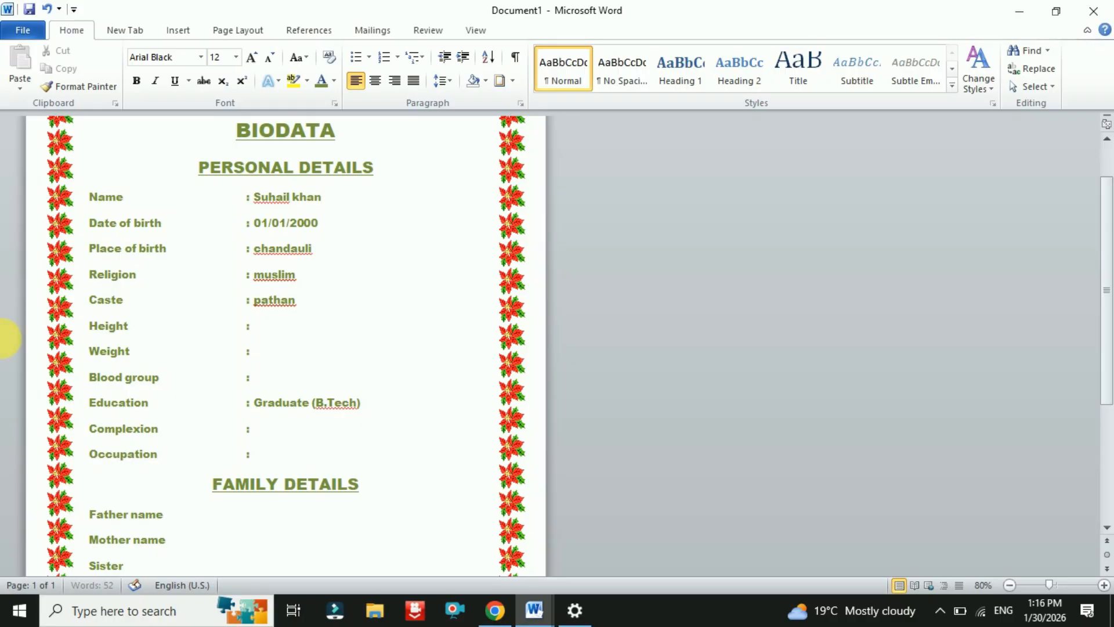
pyautogui.write('Fair')
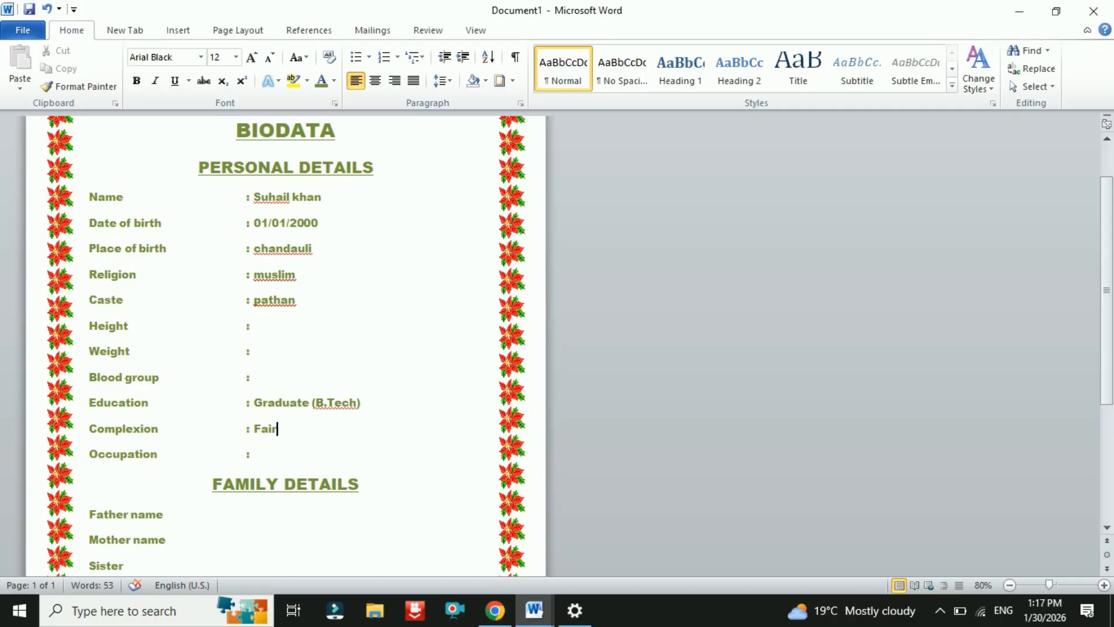
pyautogui.click(250, 454)
pyautogui.write('Private Work')
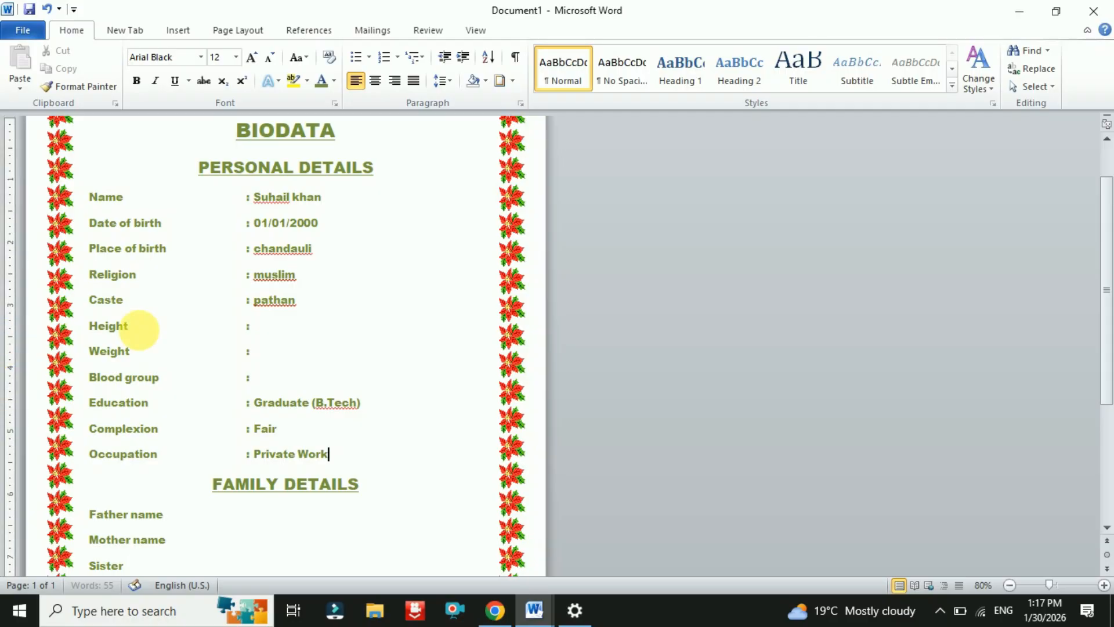
pyautogui.scroll(-5, 138, 328)
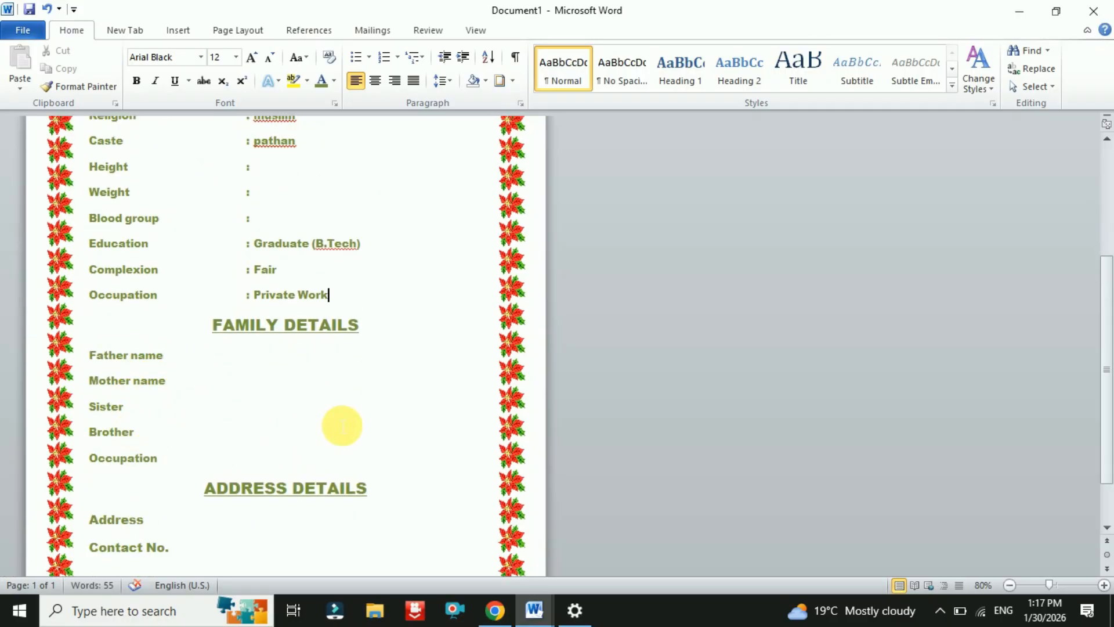
# - Review the Family and Address sections below the Sister row
pyautogui.click(200, 417)
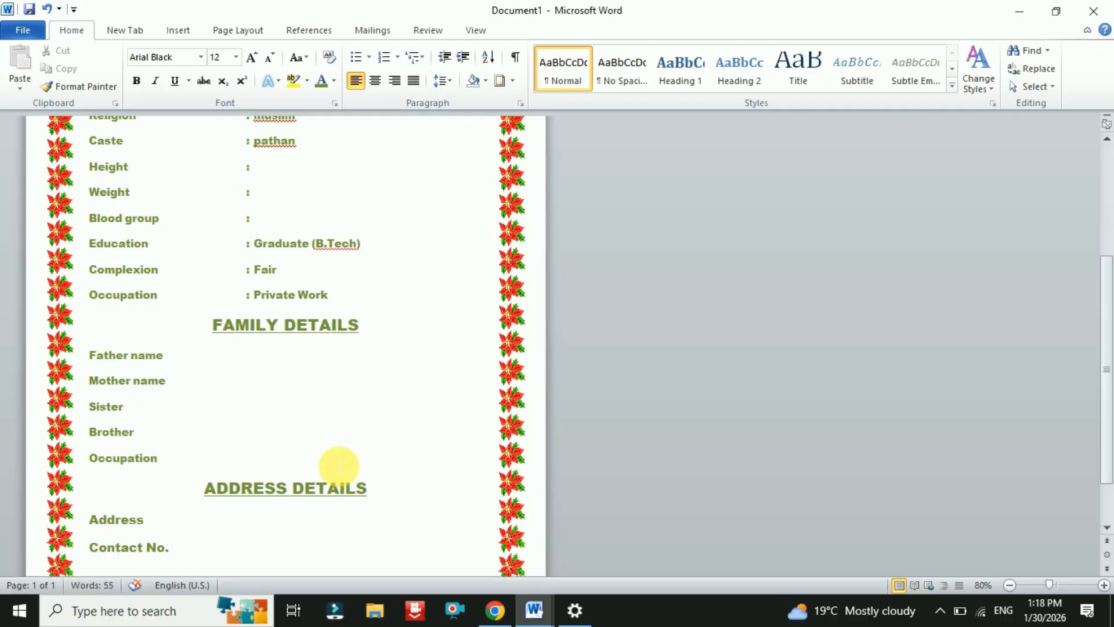
pyautogui.scroll(-2, 321, 447)
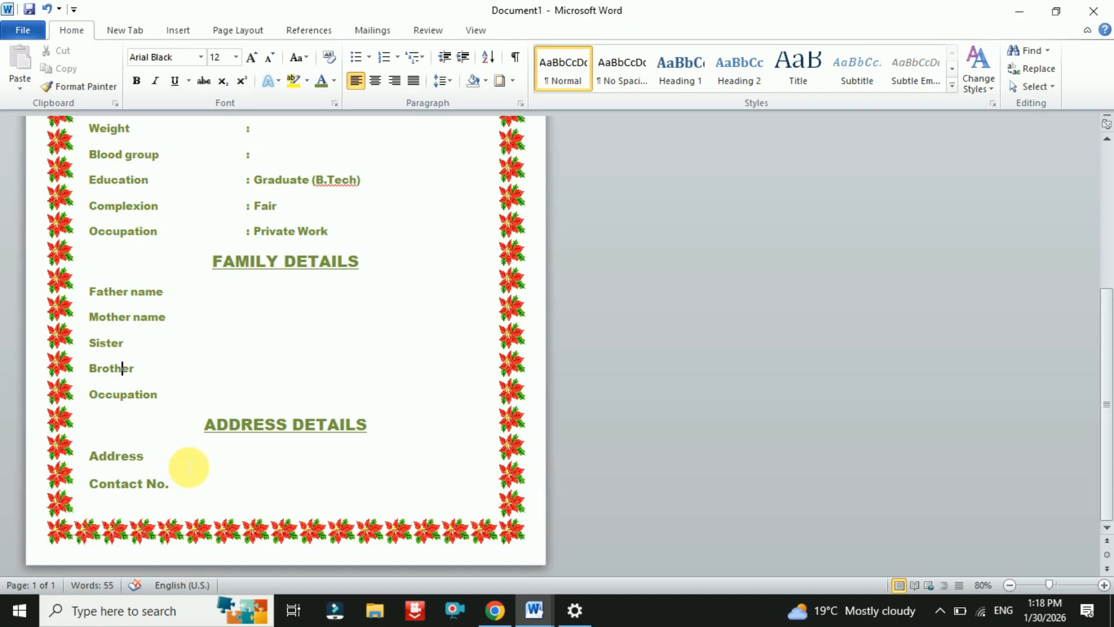
pyautogui.scroll(5, 261, 428)
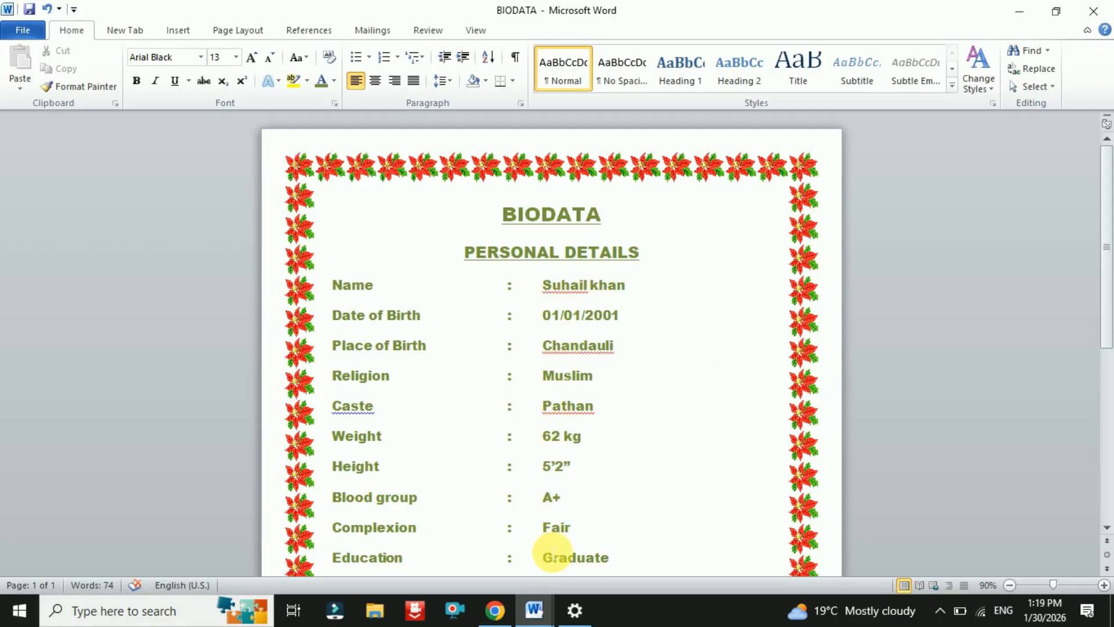
pyautogui.moveTo(1104, 224); pyautogui.dragTo(1107, 291)
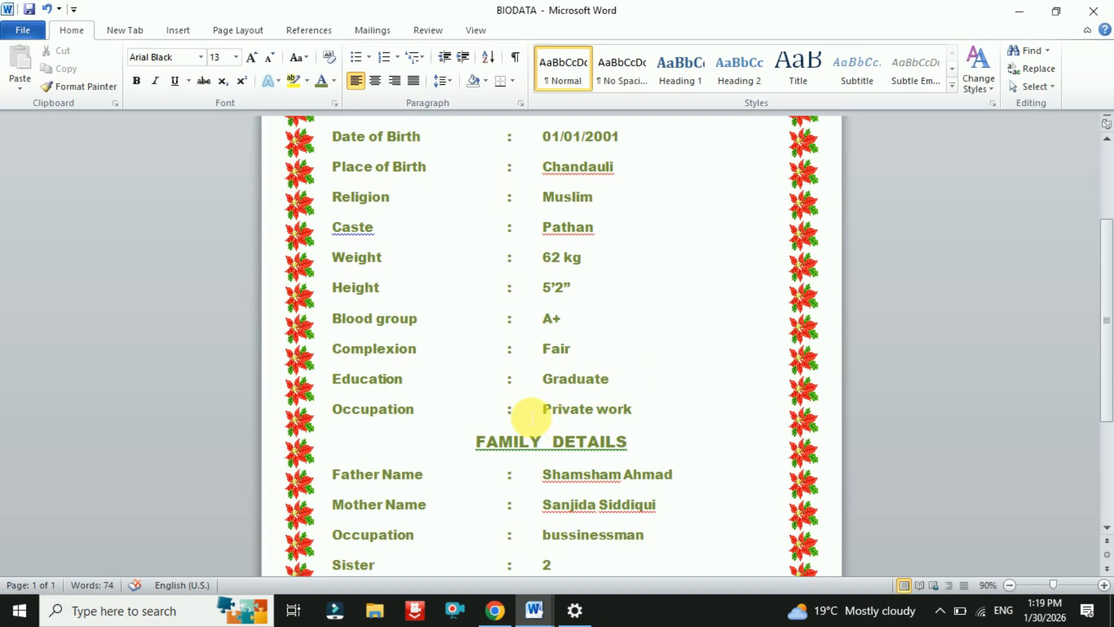
pyautogui.scroll(-2, 533, 439)
pyautogui.scroll(-2, 534, 440)
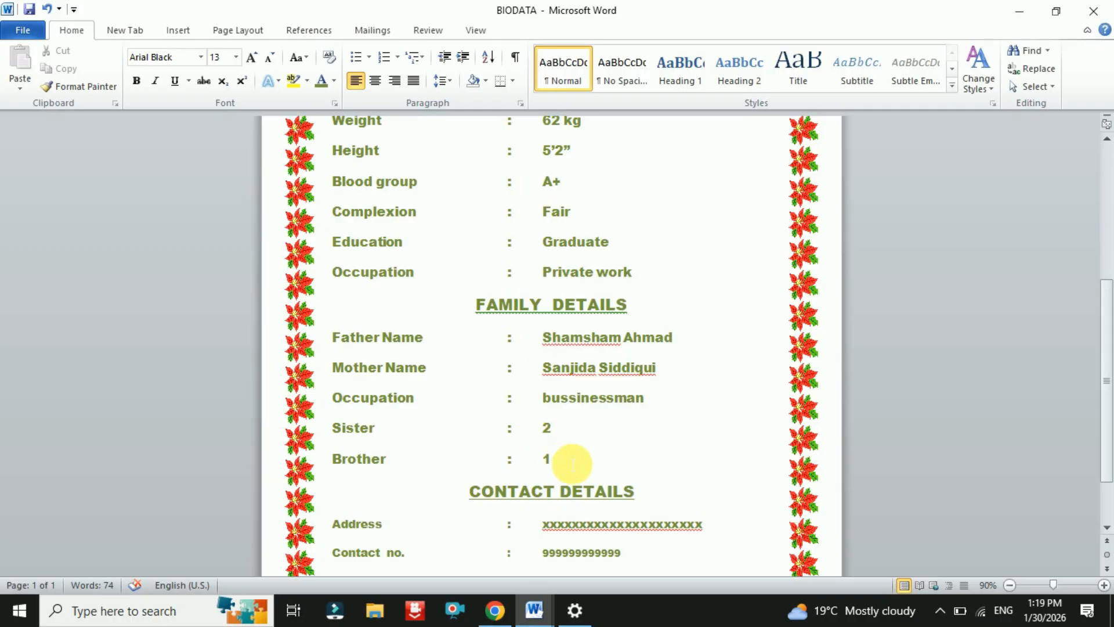
pyautogui.scroll(-2, 595, 335)
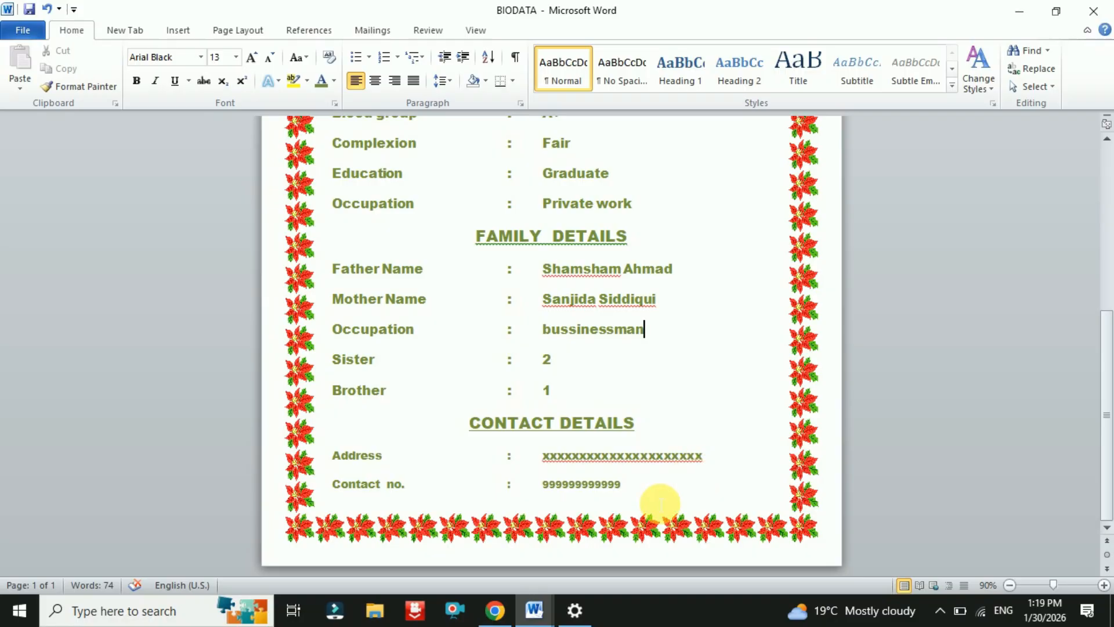
pyautogui.scroll(2, 657, 500)
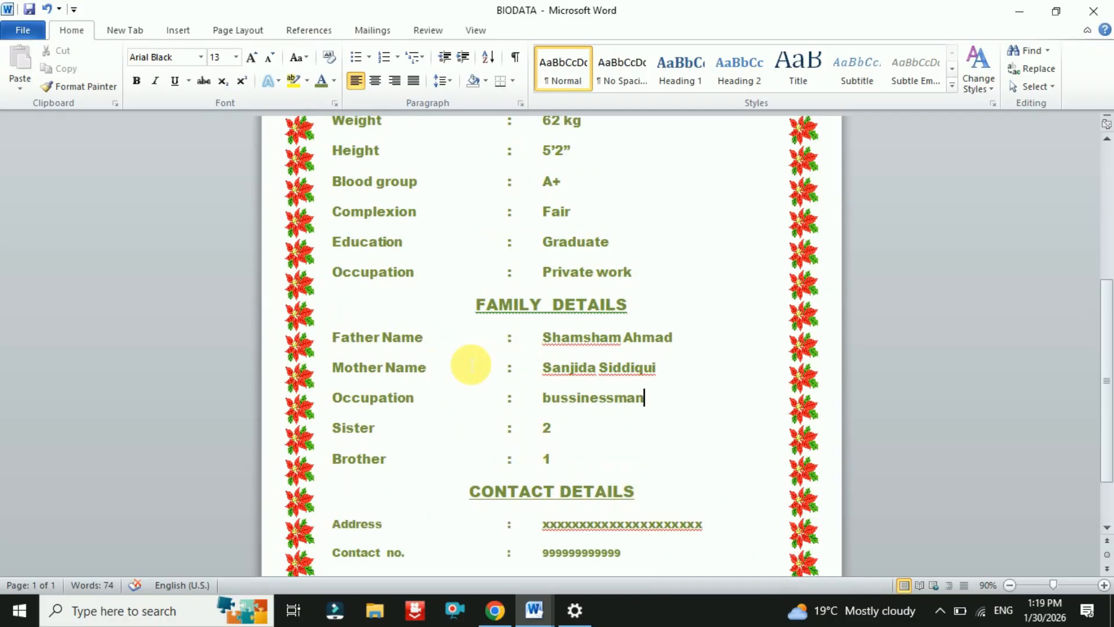
pyautogui.scroll(3, 400, 311)
pyautogui.scroll(7, 584, 171)
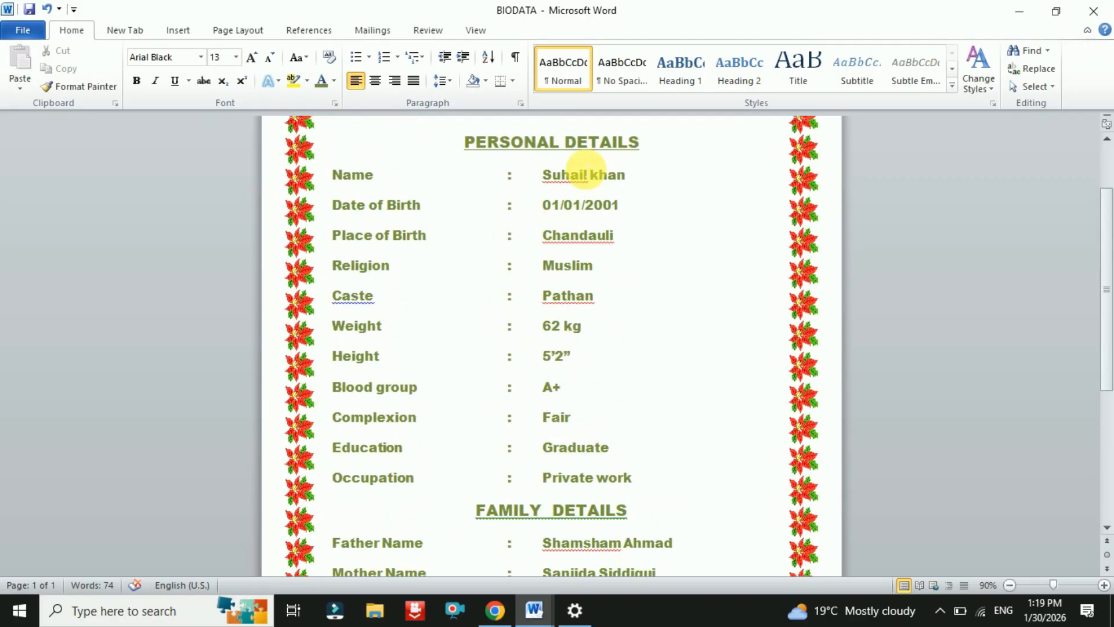
pyautogui.scroll(-9, 577, 261)
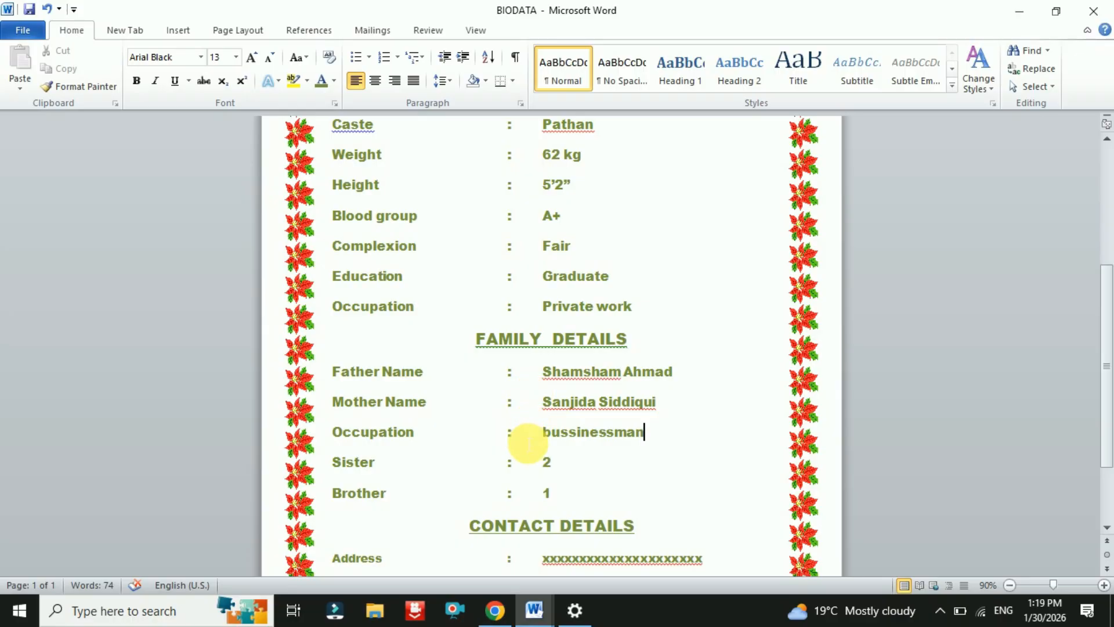
pyautogui.scroll(5, 527, 443)
pyautogui.scroll(-10, 528, 444)
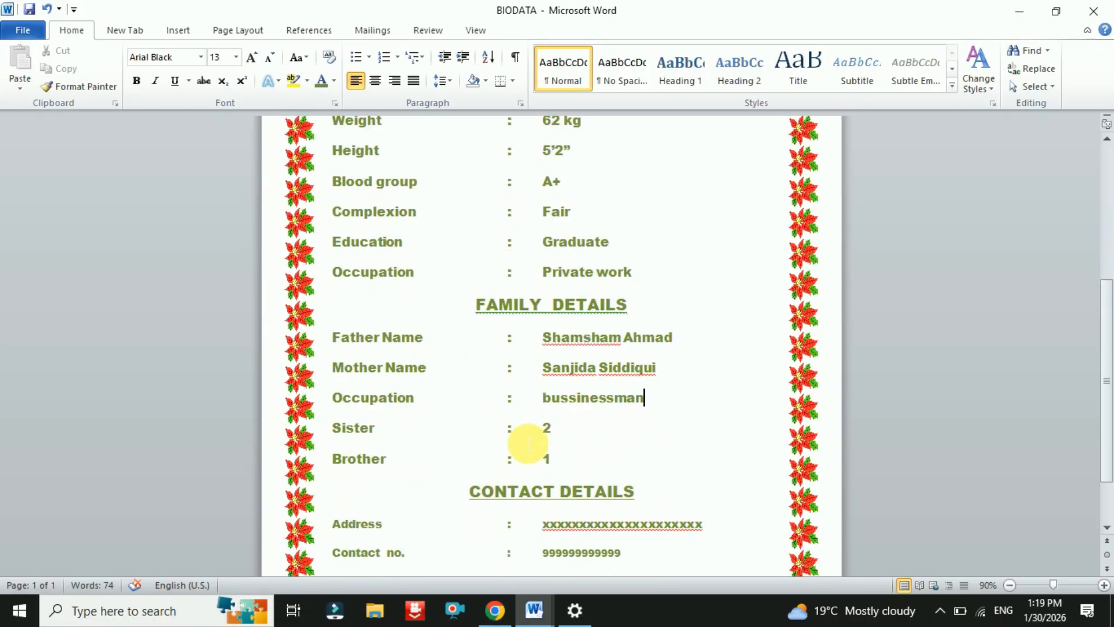
pyautogui.scroll(3, 527, 444)
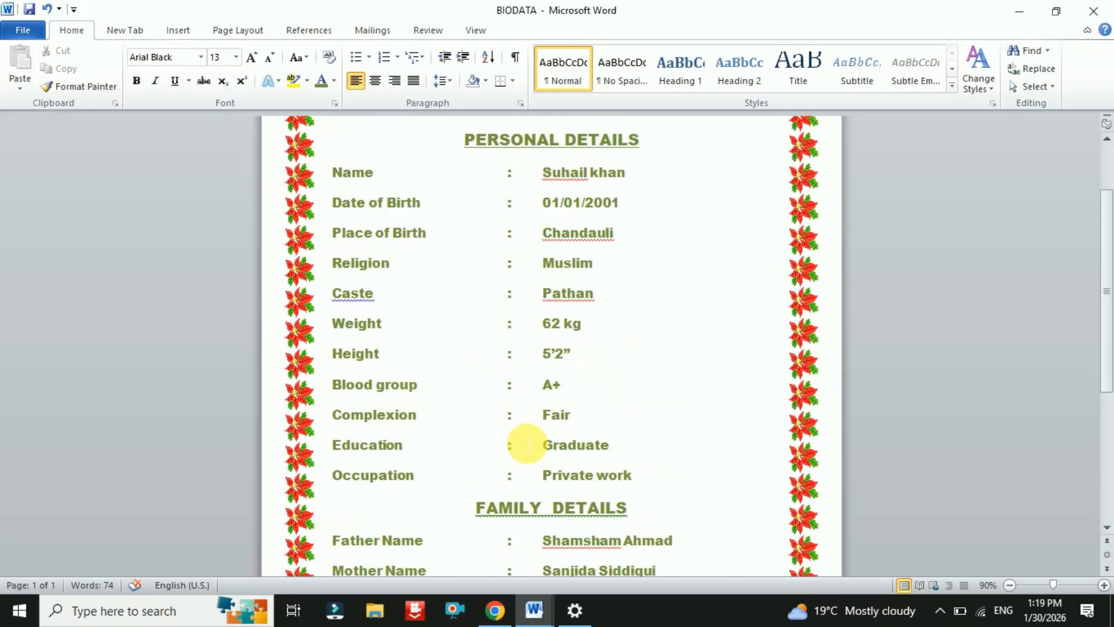
pyautogui.scroll(2, 528, 444)
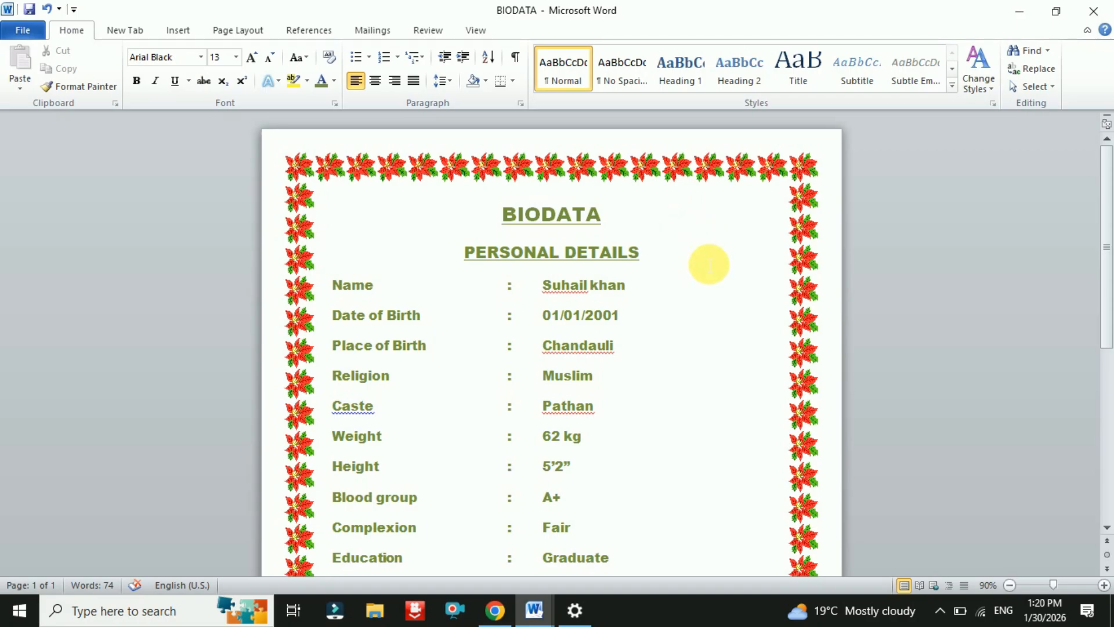
pyautogui.scroll(-3, 712, 383)
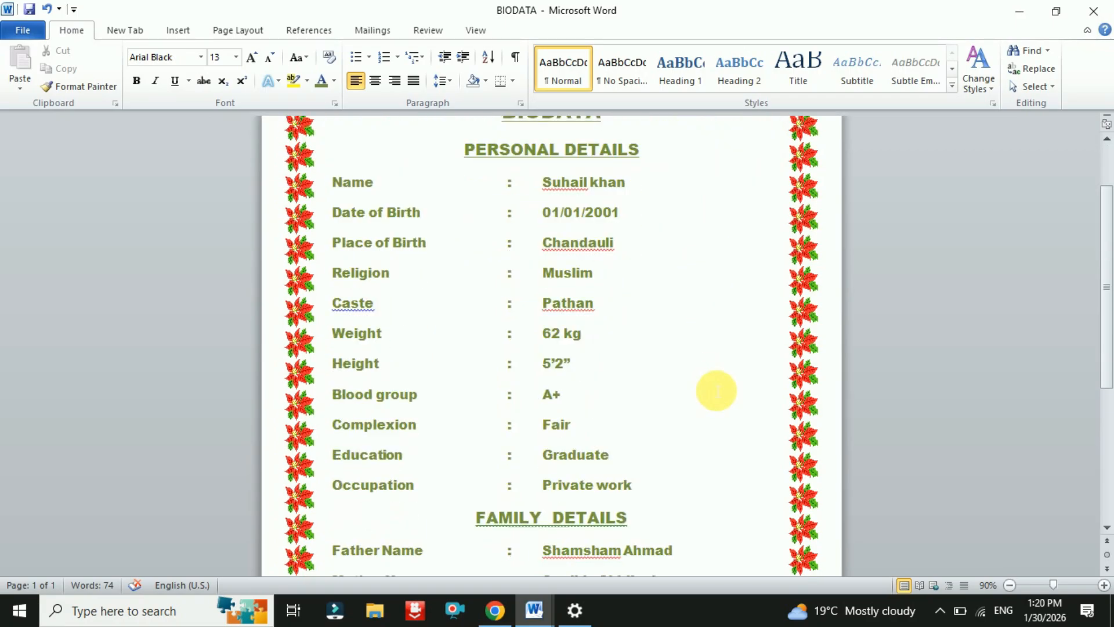
pyautogui.scroll(3, 716, 389)
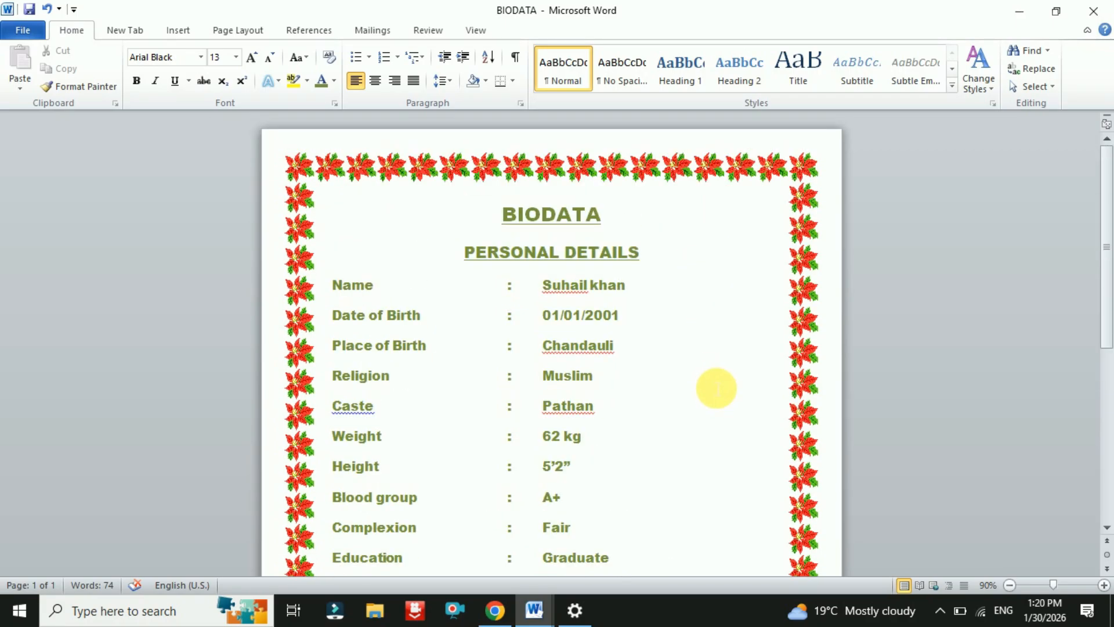